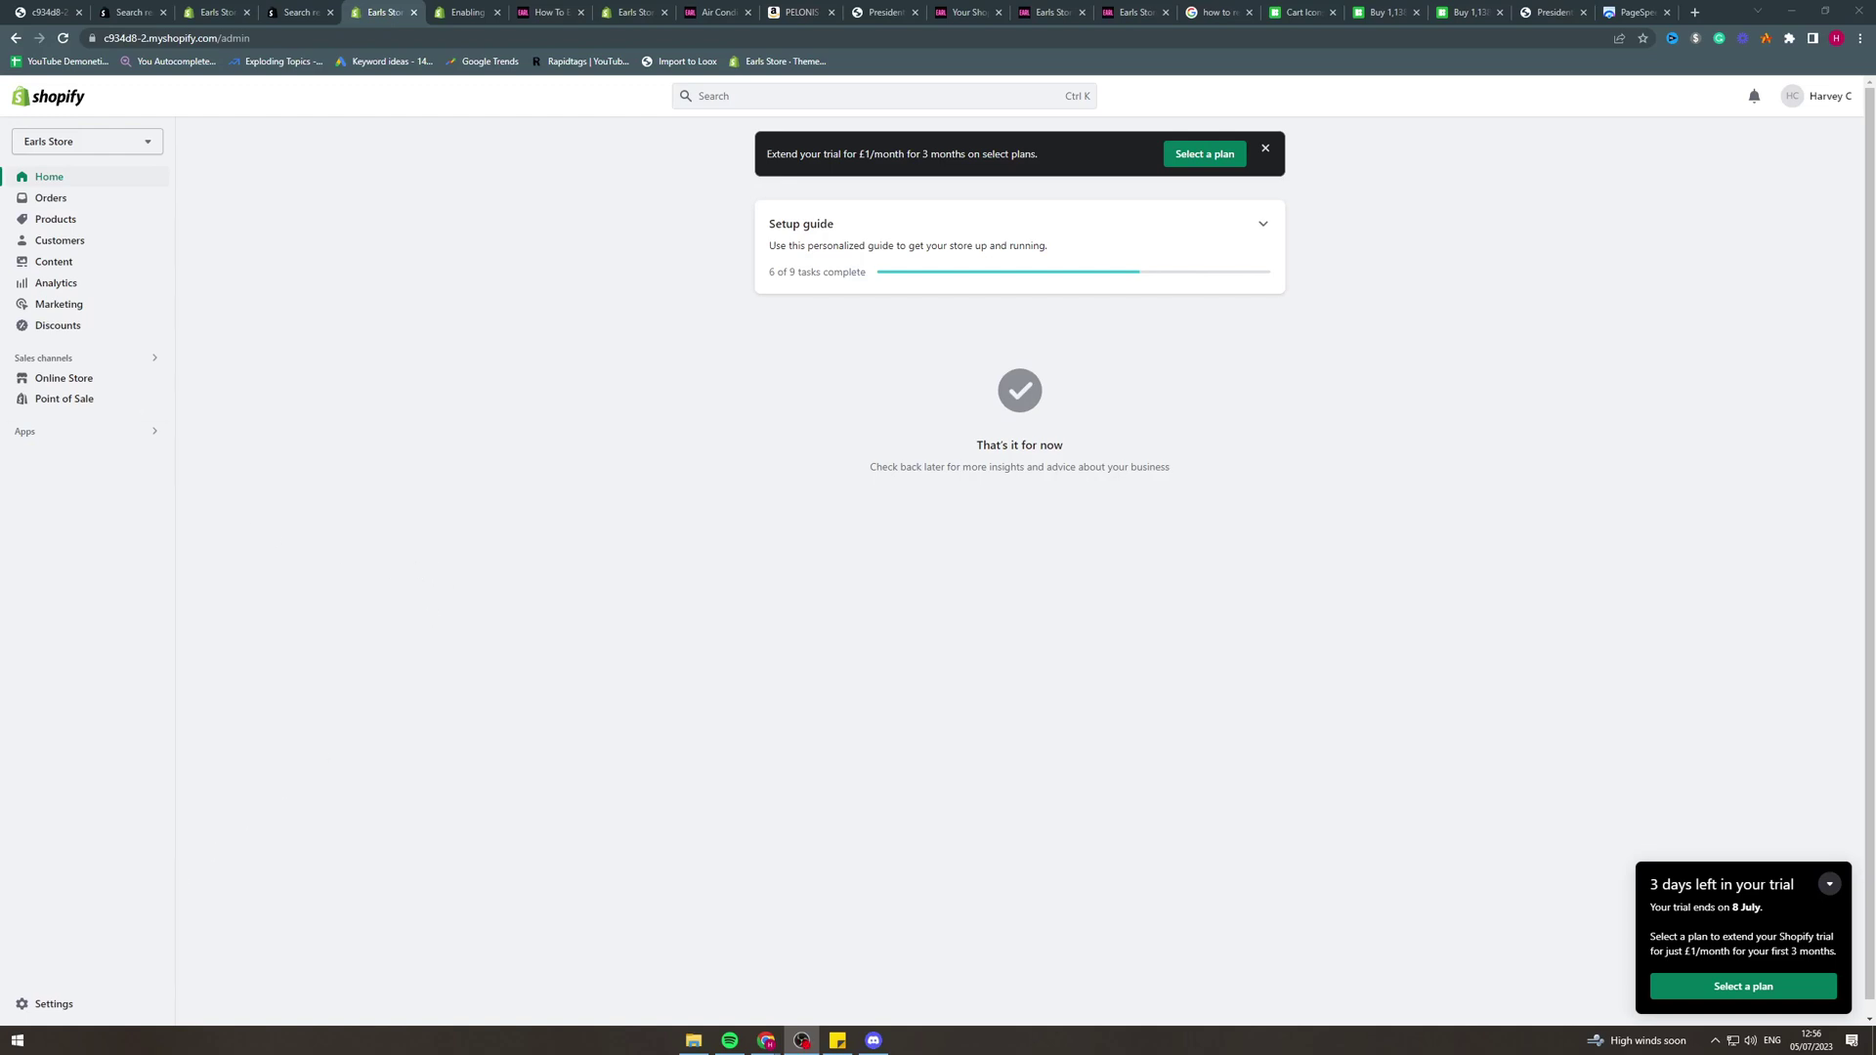
Step: Bring the Chrome window with the Shopify admin for Earls Store to the front
{"action": "left_click", "coordinate": [545, 321]}
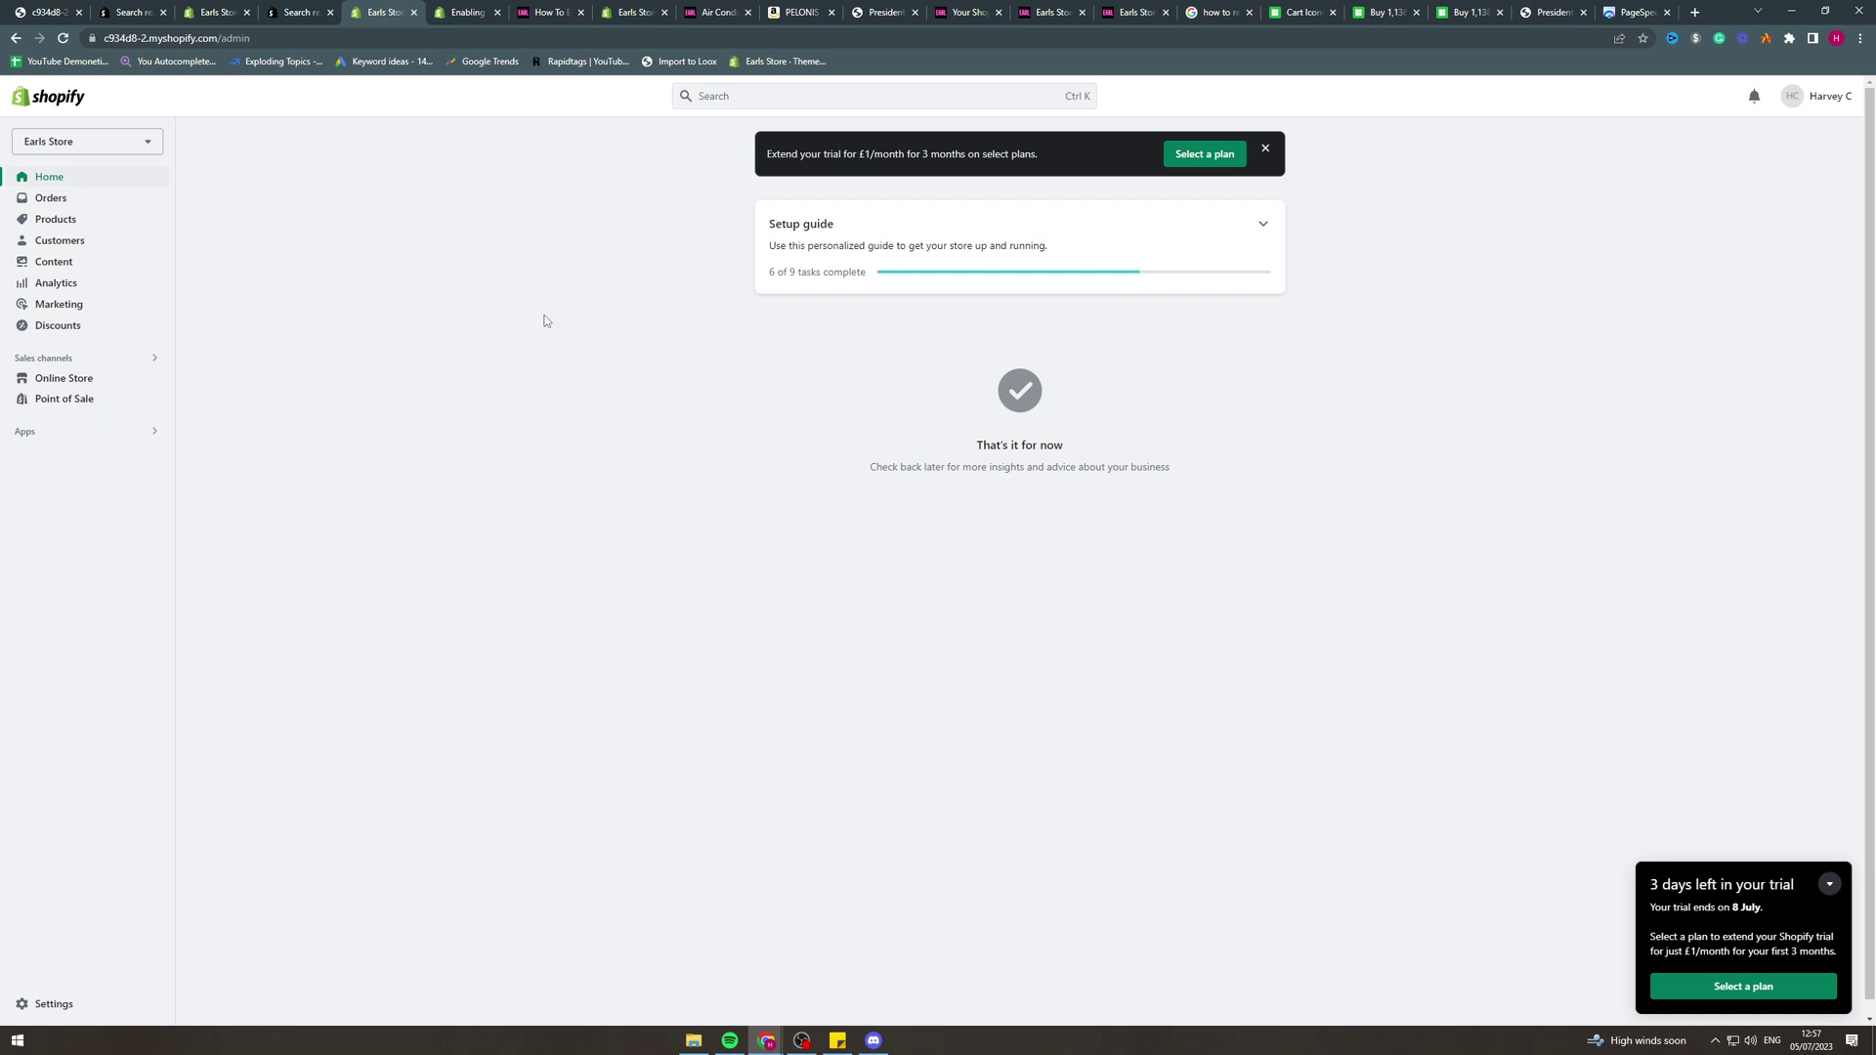
Step: Open the Air Conditioner Air Cooler product from the store's product list
{"action": "left_click", "coordinate": [93, 218]}
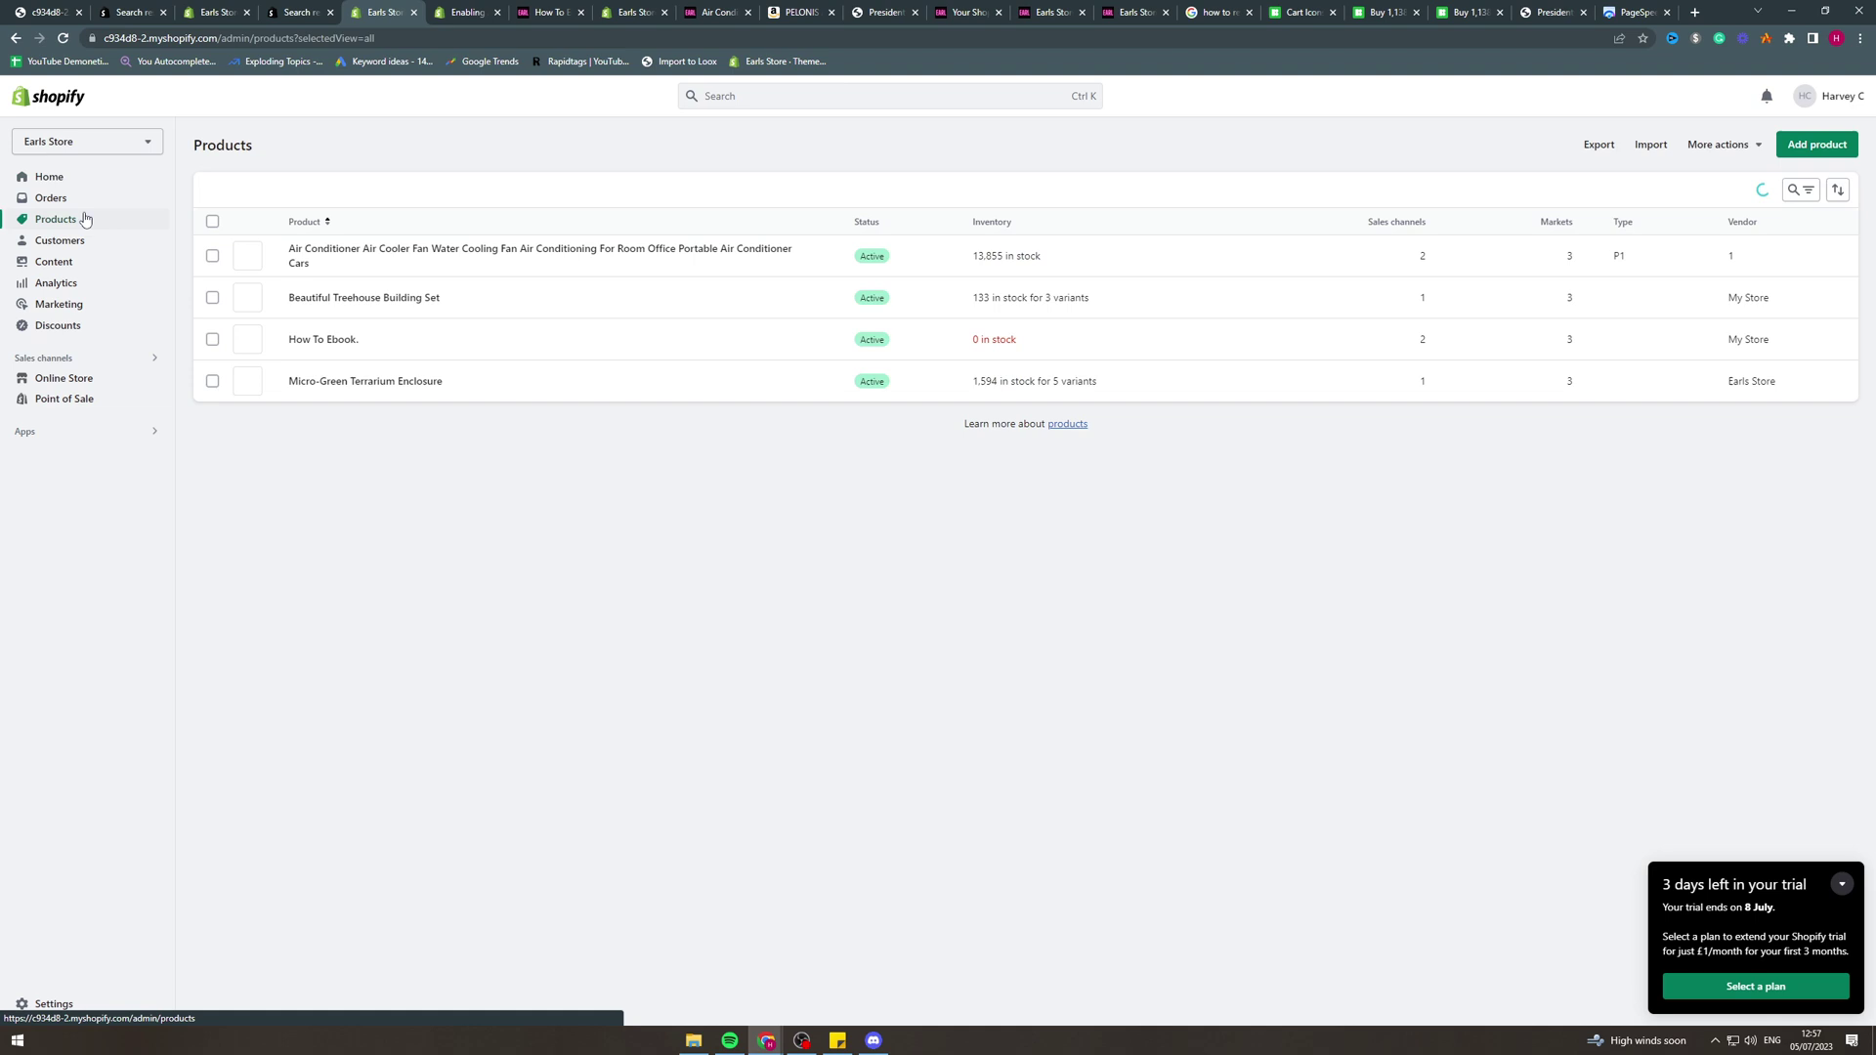
{"action": "left_click", "coordinate": [360, 255]}
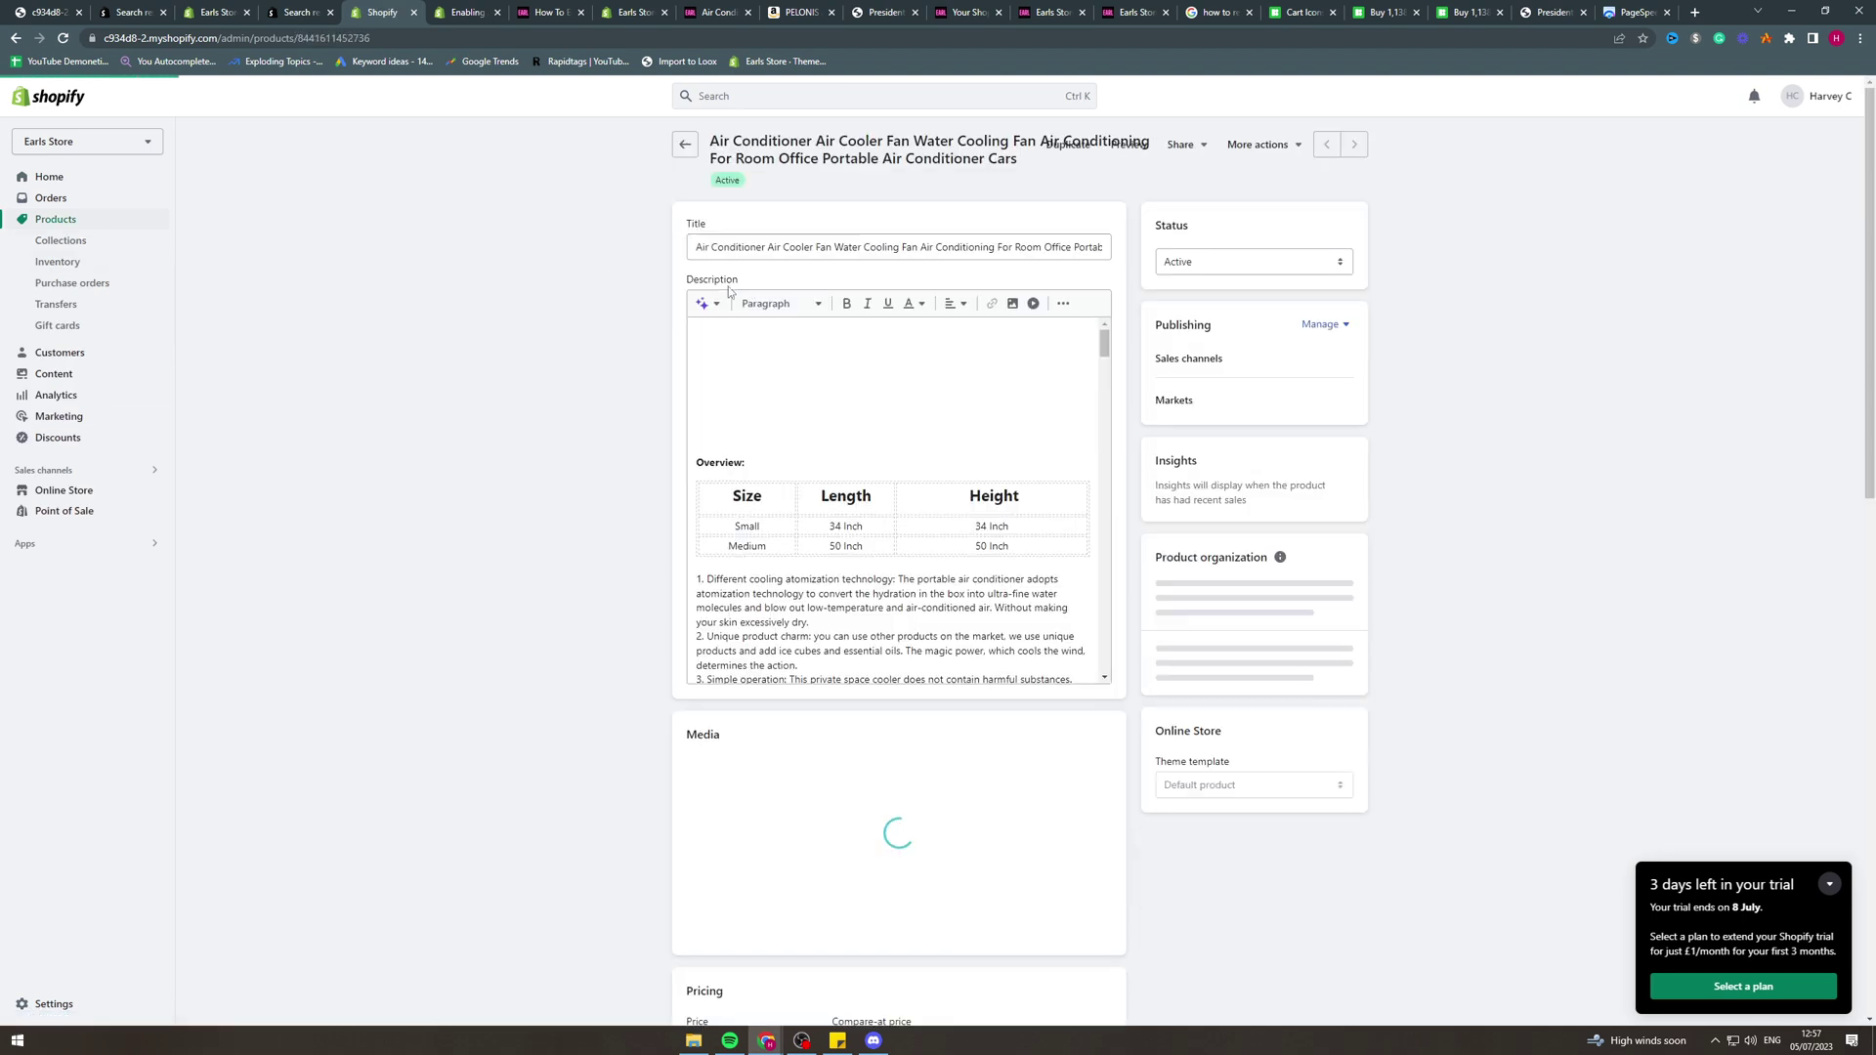
{"action": "scroll", "coordinate": [847, 369], "scroll_direction": "down", "scroll_amount": 5}
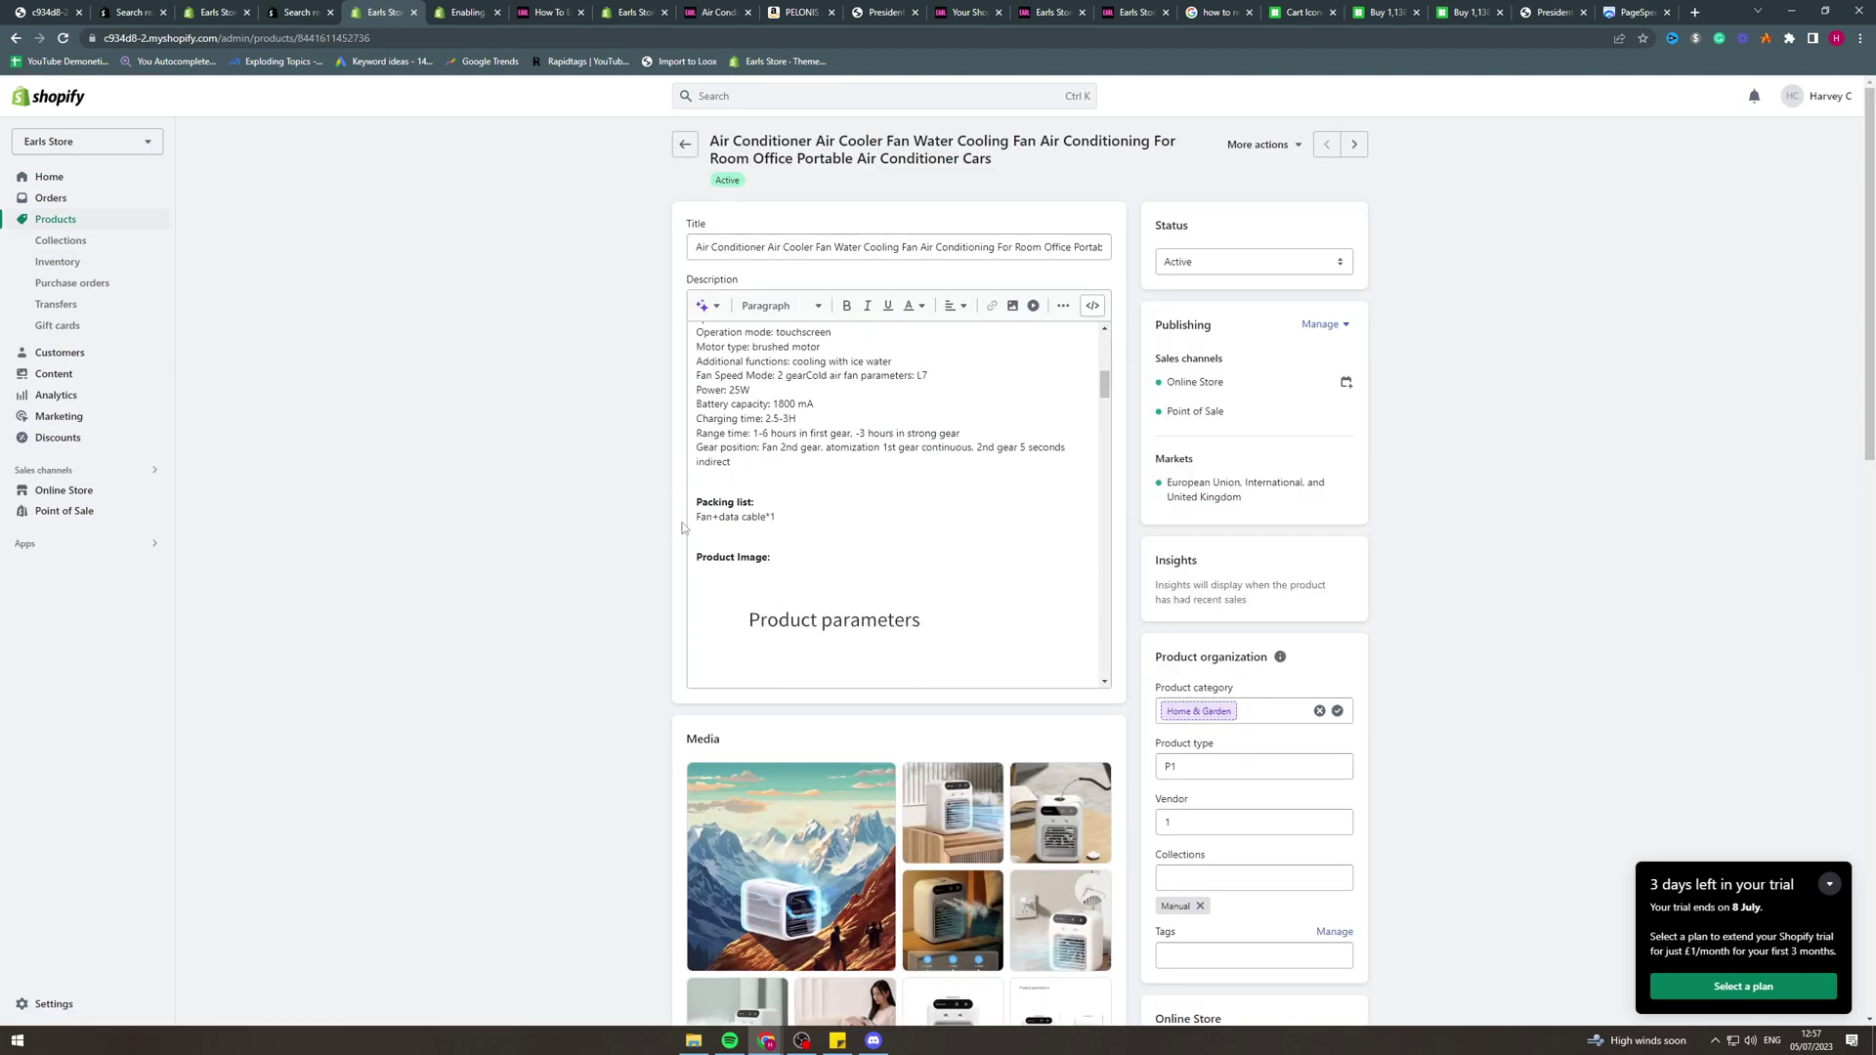
{"action": "scroll", "coordinate": [879, 440], "scroll_direction": "up", "scroll_amount": 5}
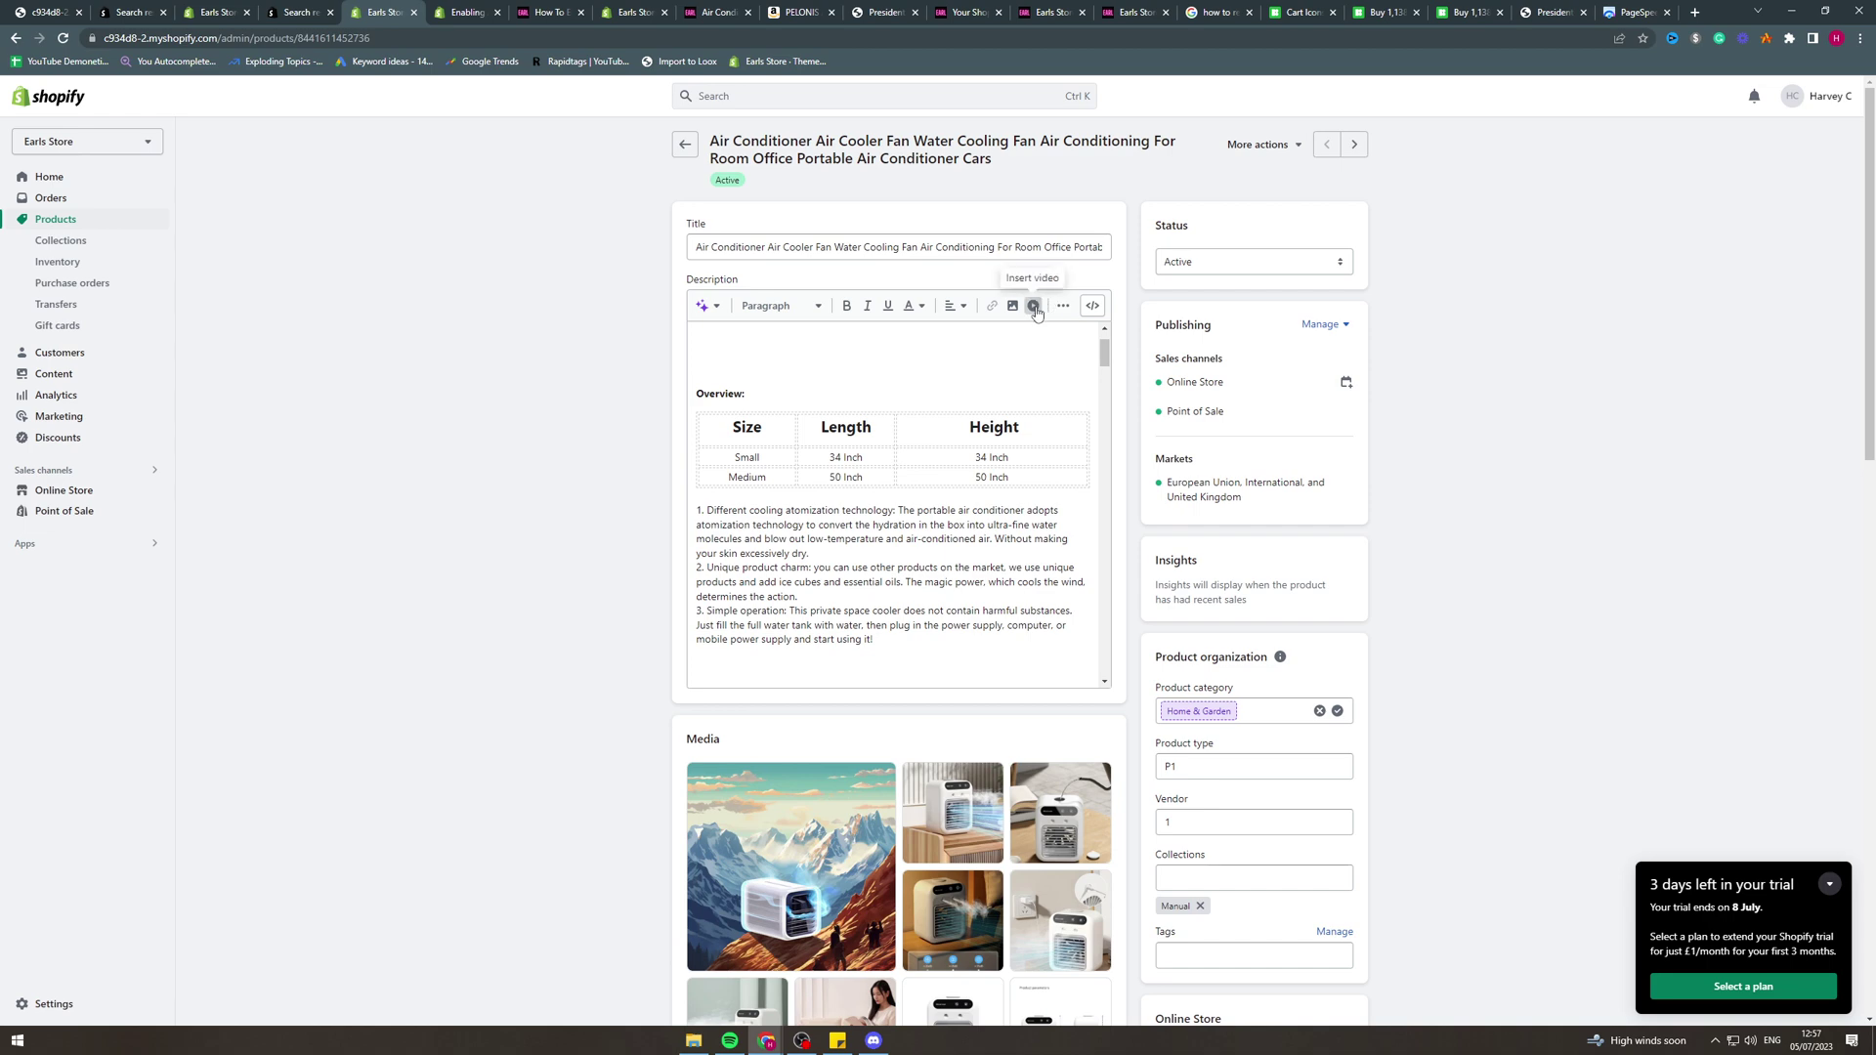
Step: Open the description's Insert video dialog and focus its empty embed snippet box
{"action": "left_click", "coordinate": [694, 380]}
{"action": "left_click", "coordinate": [1038, 307]}
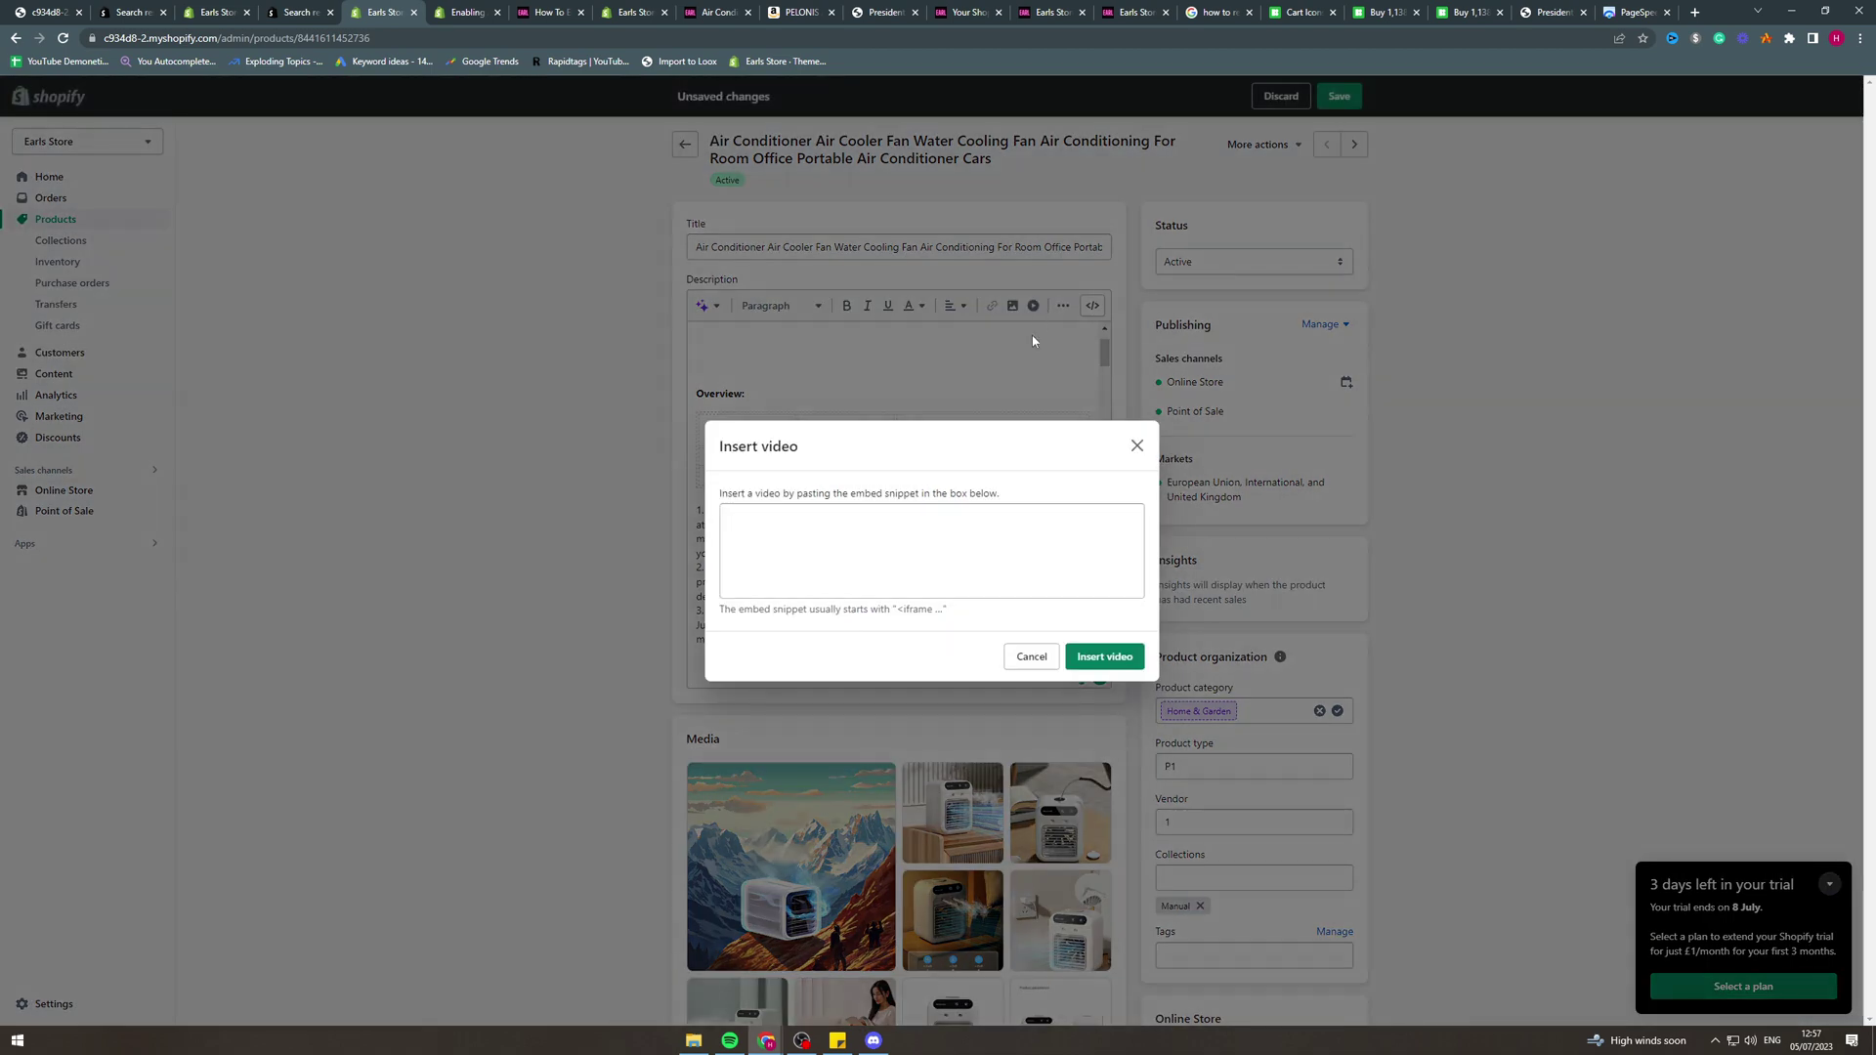
{"action": "left_click", "coordinate": [918, 530]}
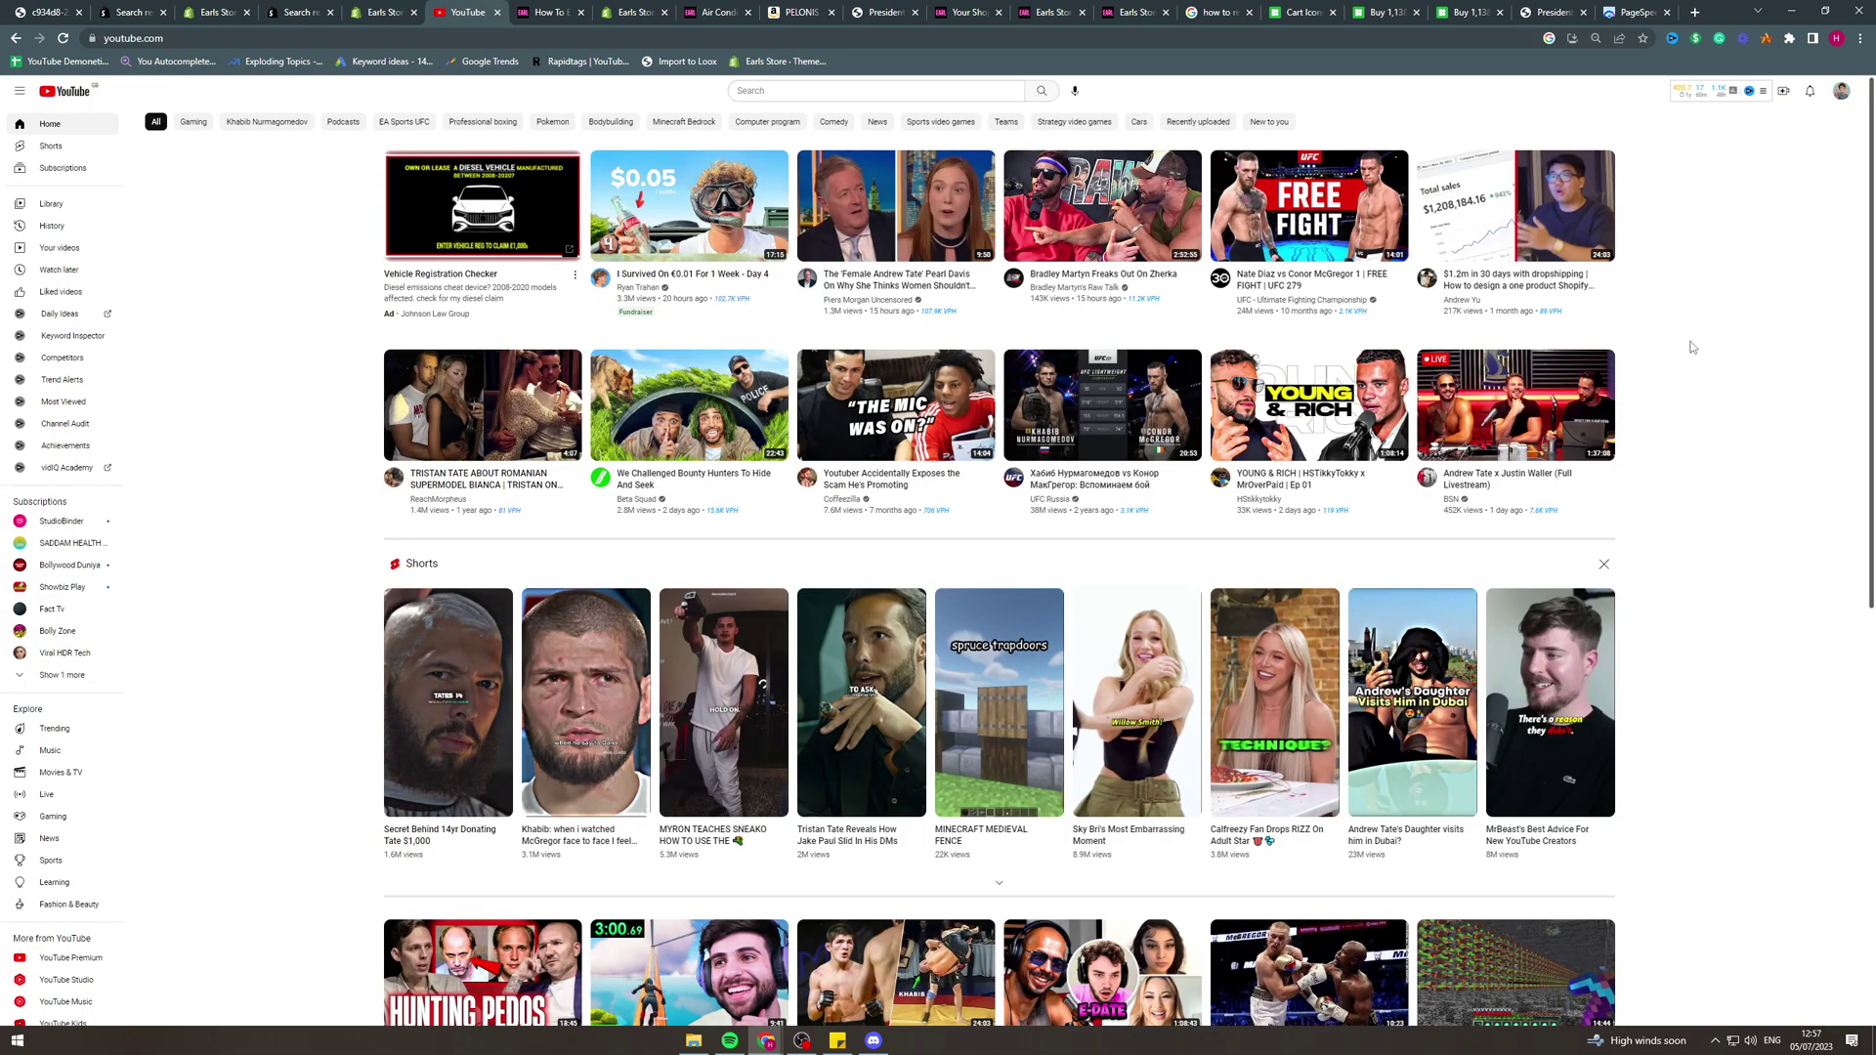
Step: Open the 'I Broke The World Record For Most Diamonds In Minecraft' video in a new tab
{"action": "scroll", "coordinate": [1695, 344], "scroll_direction": "down", "scroll_amount": 4}
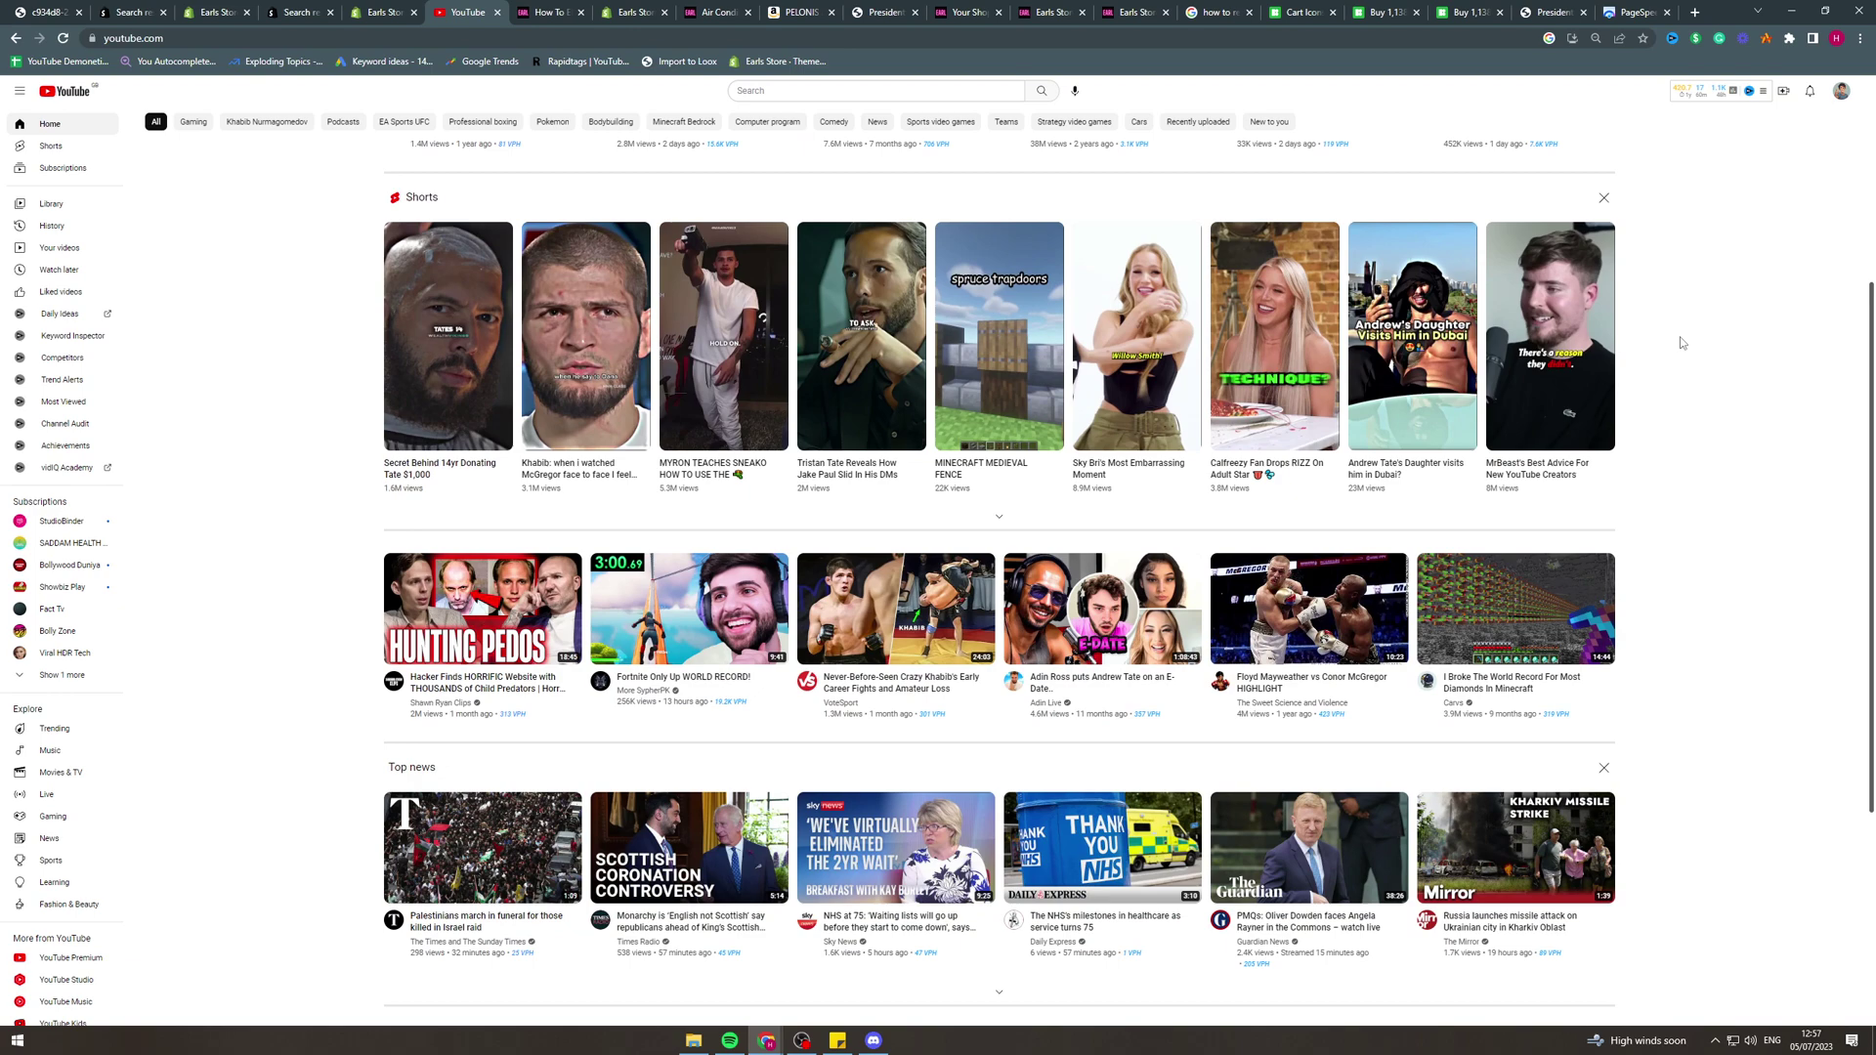
{"action": "scroll", "coordinate": [1721, 354], "scroll_direction": "down", "scroll_amount": 1}
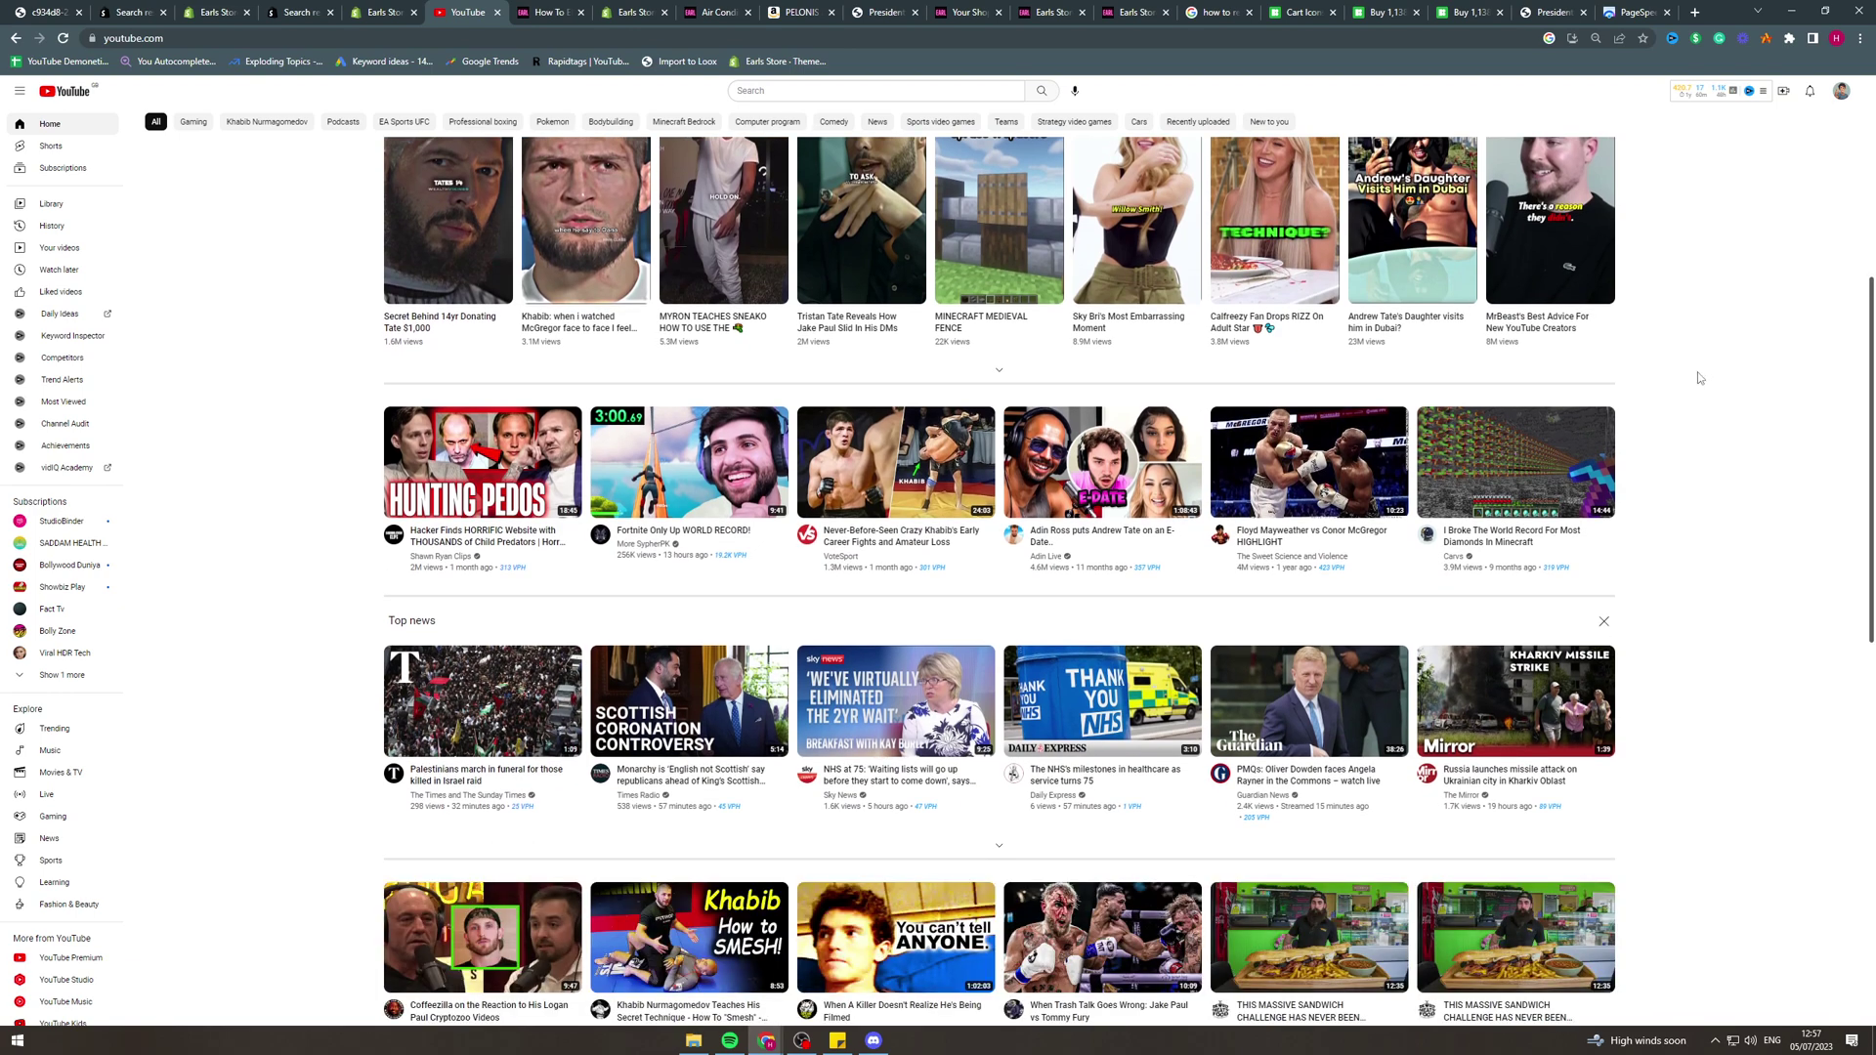
{"action": "right_click", "coordinate": [1480, 460]}
{"action": "left_click", "coordinate": [1529, 474]}
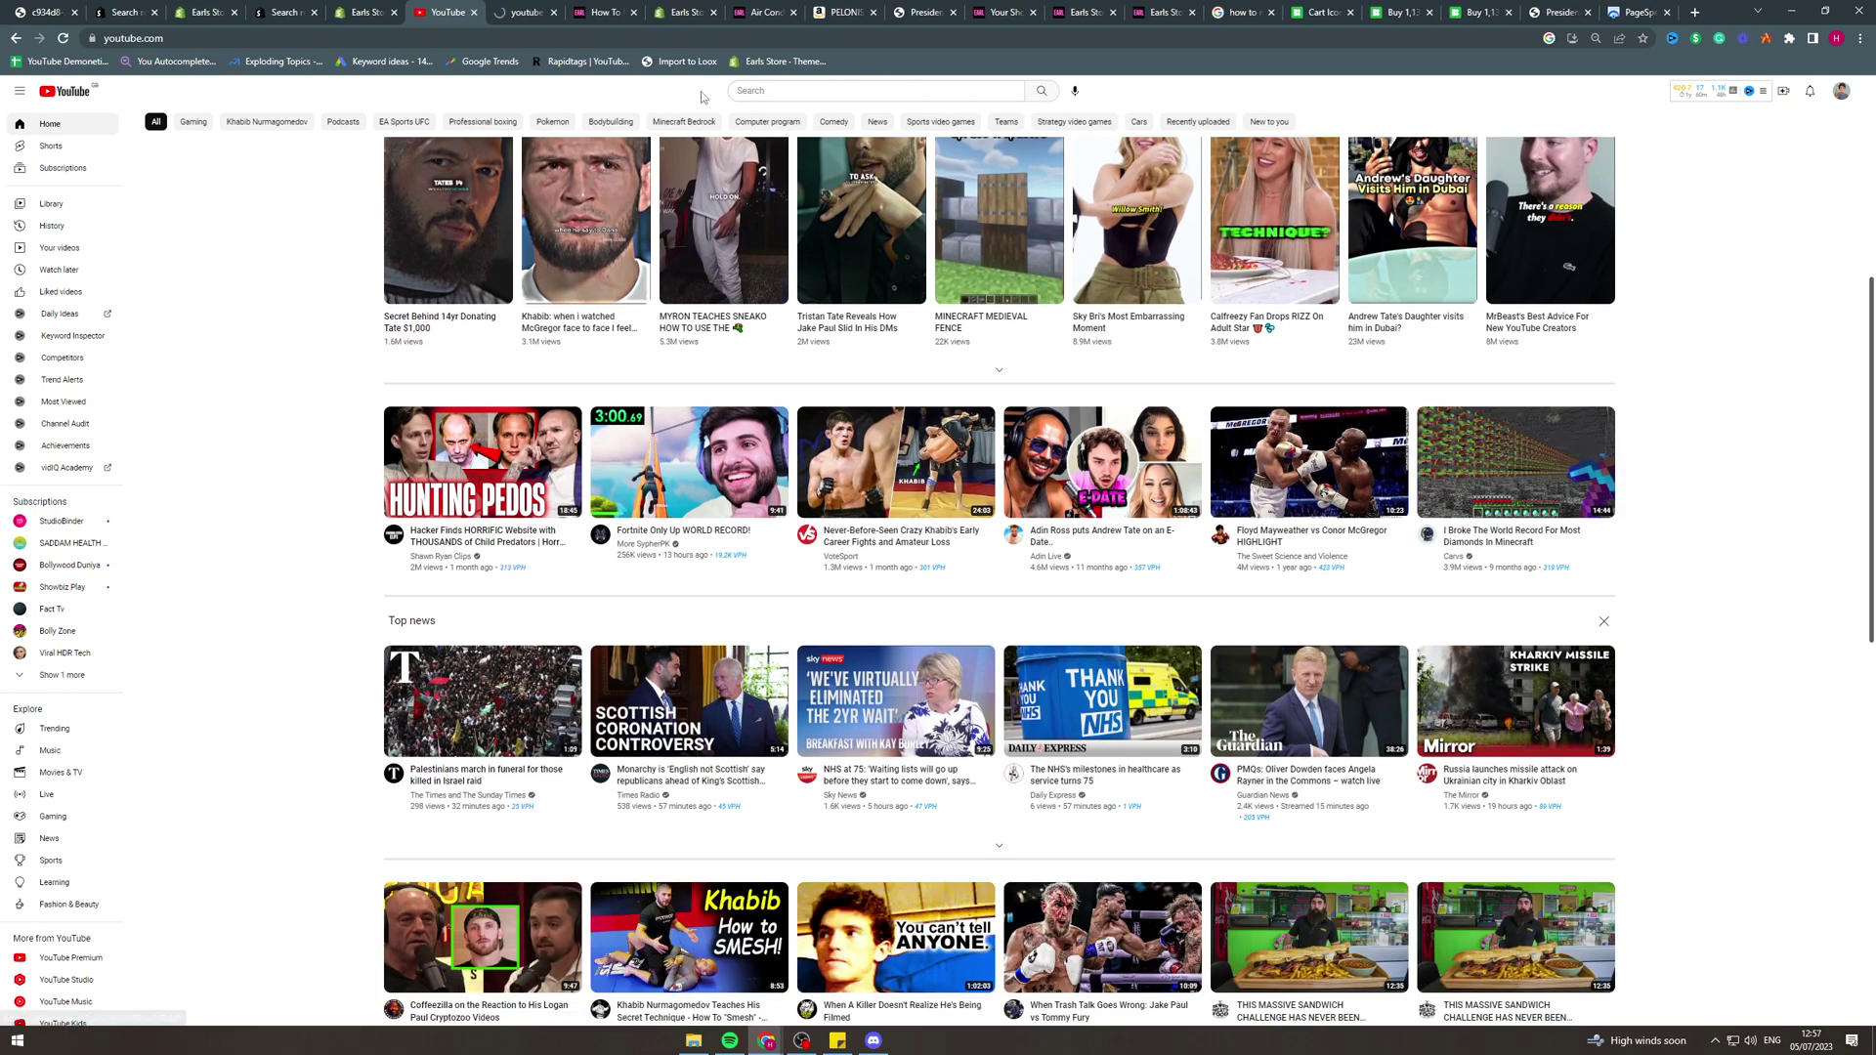
{"action": "left_click", "coordinate": [503, 11]}
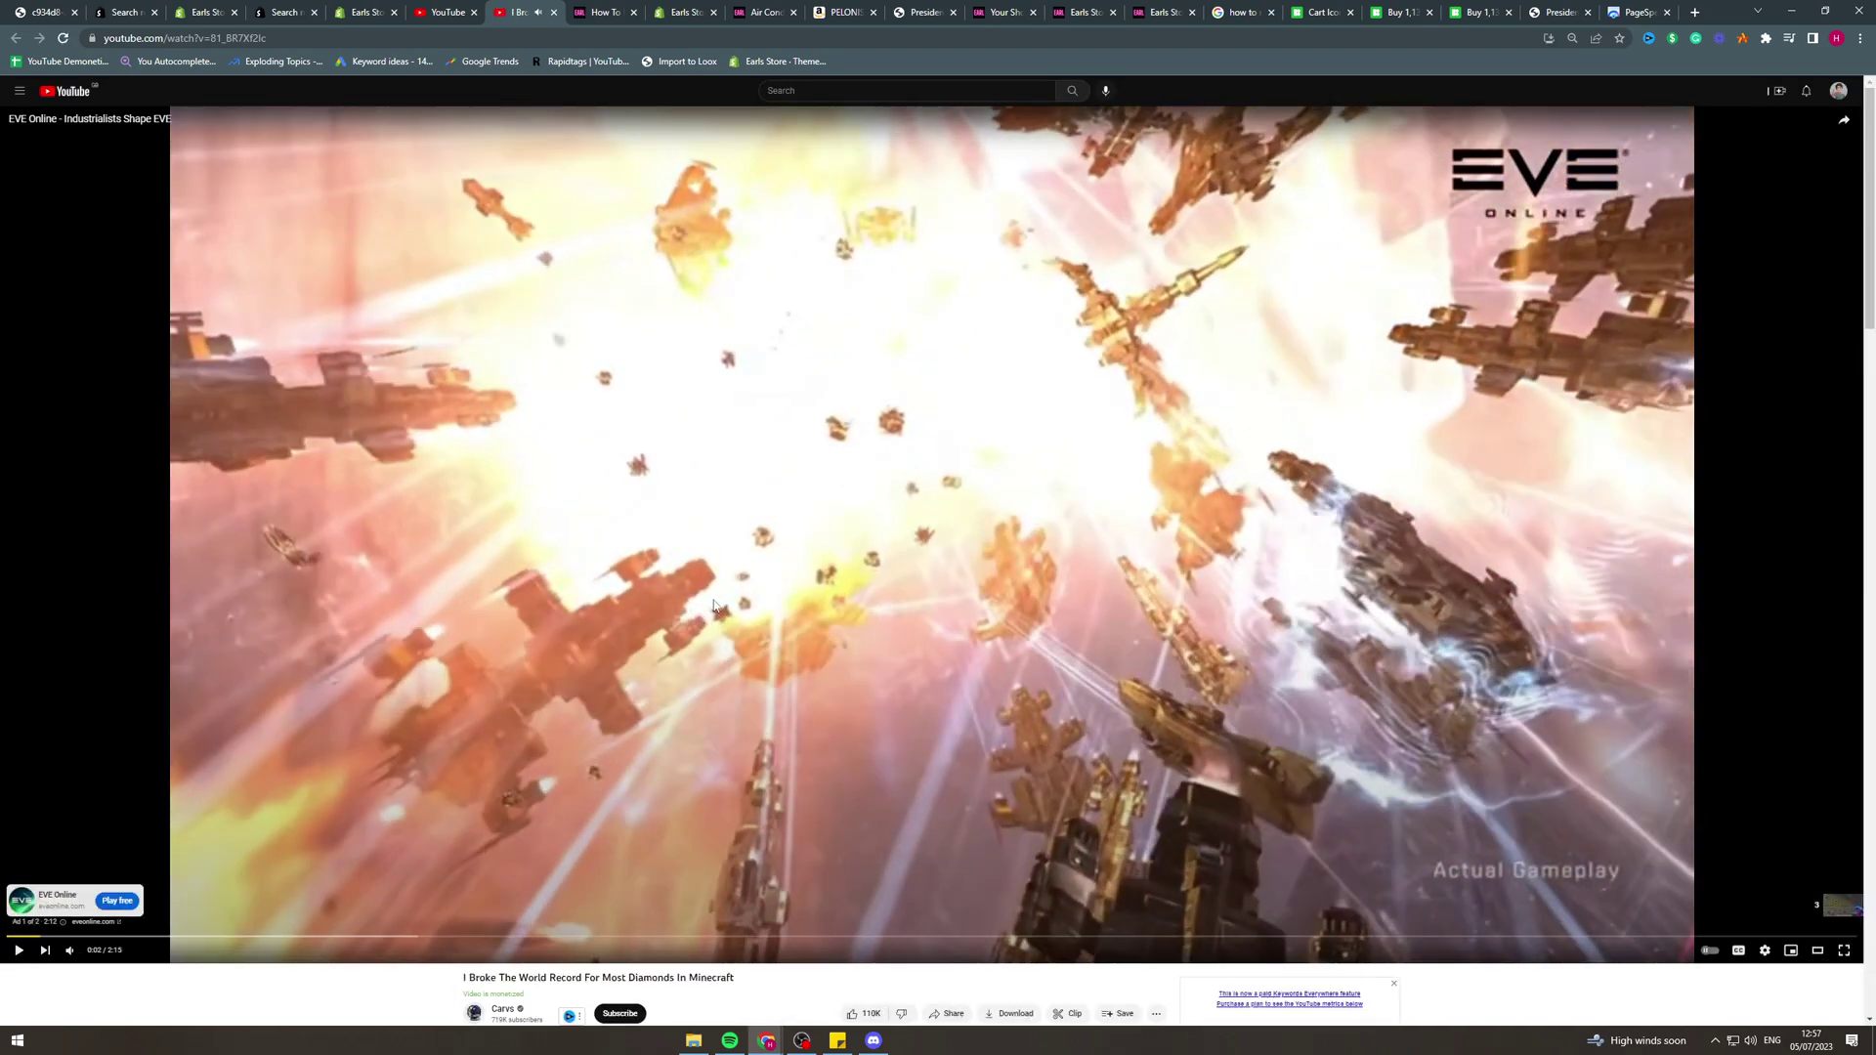
{"action": "scroll", "coordinate": [713, 606], "scroll_direction": "down", "scroll_amount": 4}
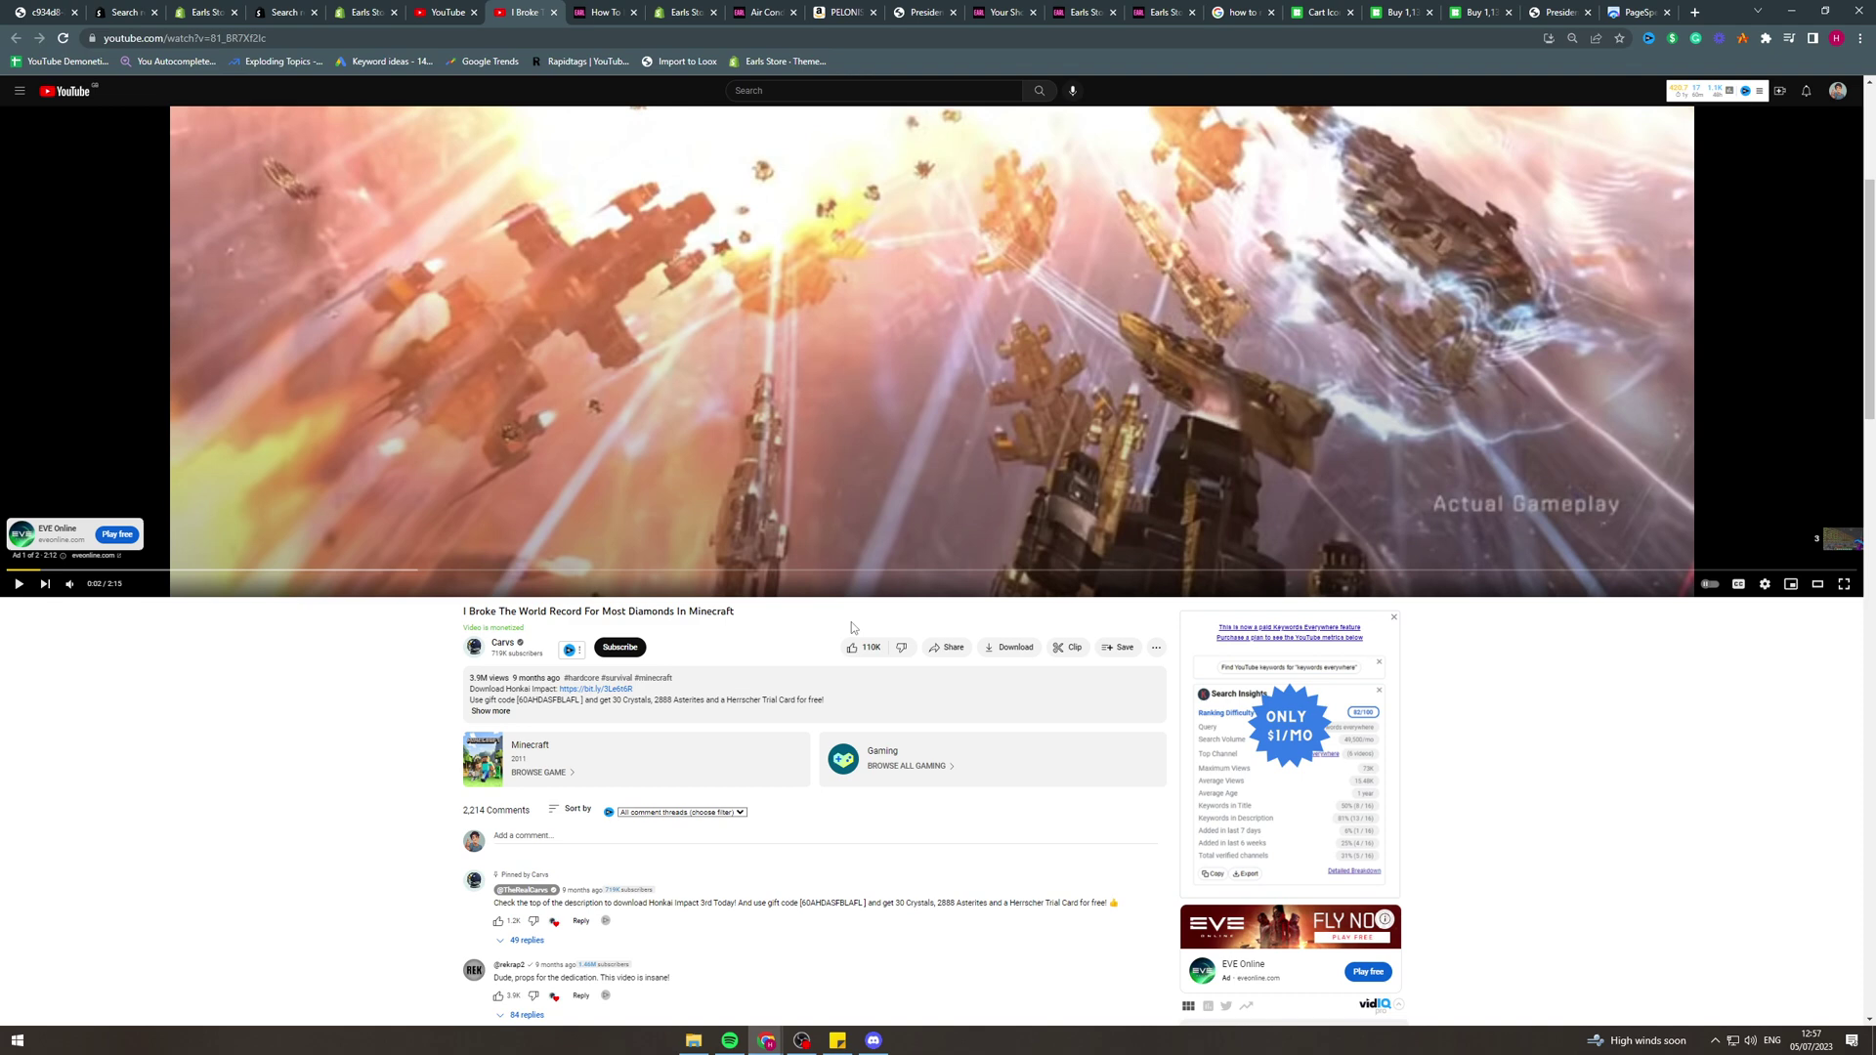
Step: Copy the video's iframe embed code from its Share > Embed options
{"action": "left_click", "coordinate": [950, 648]}
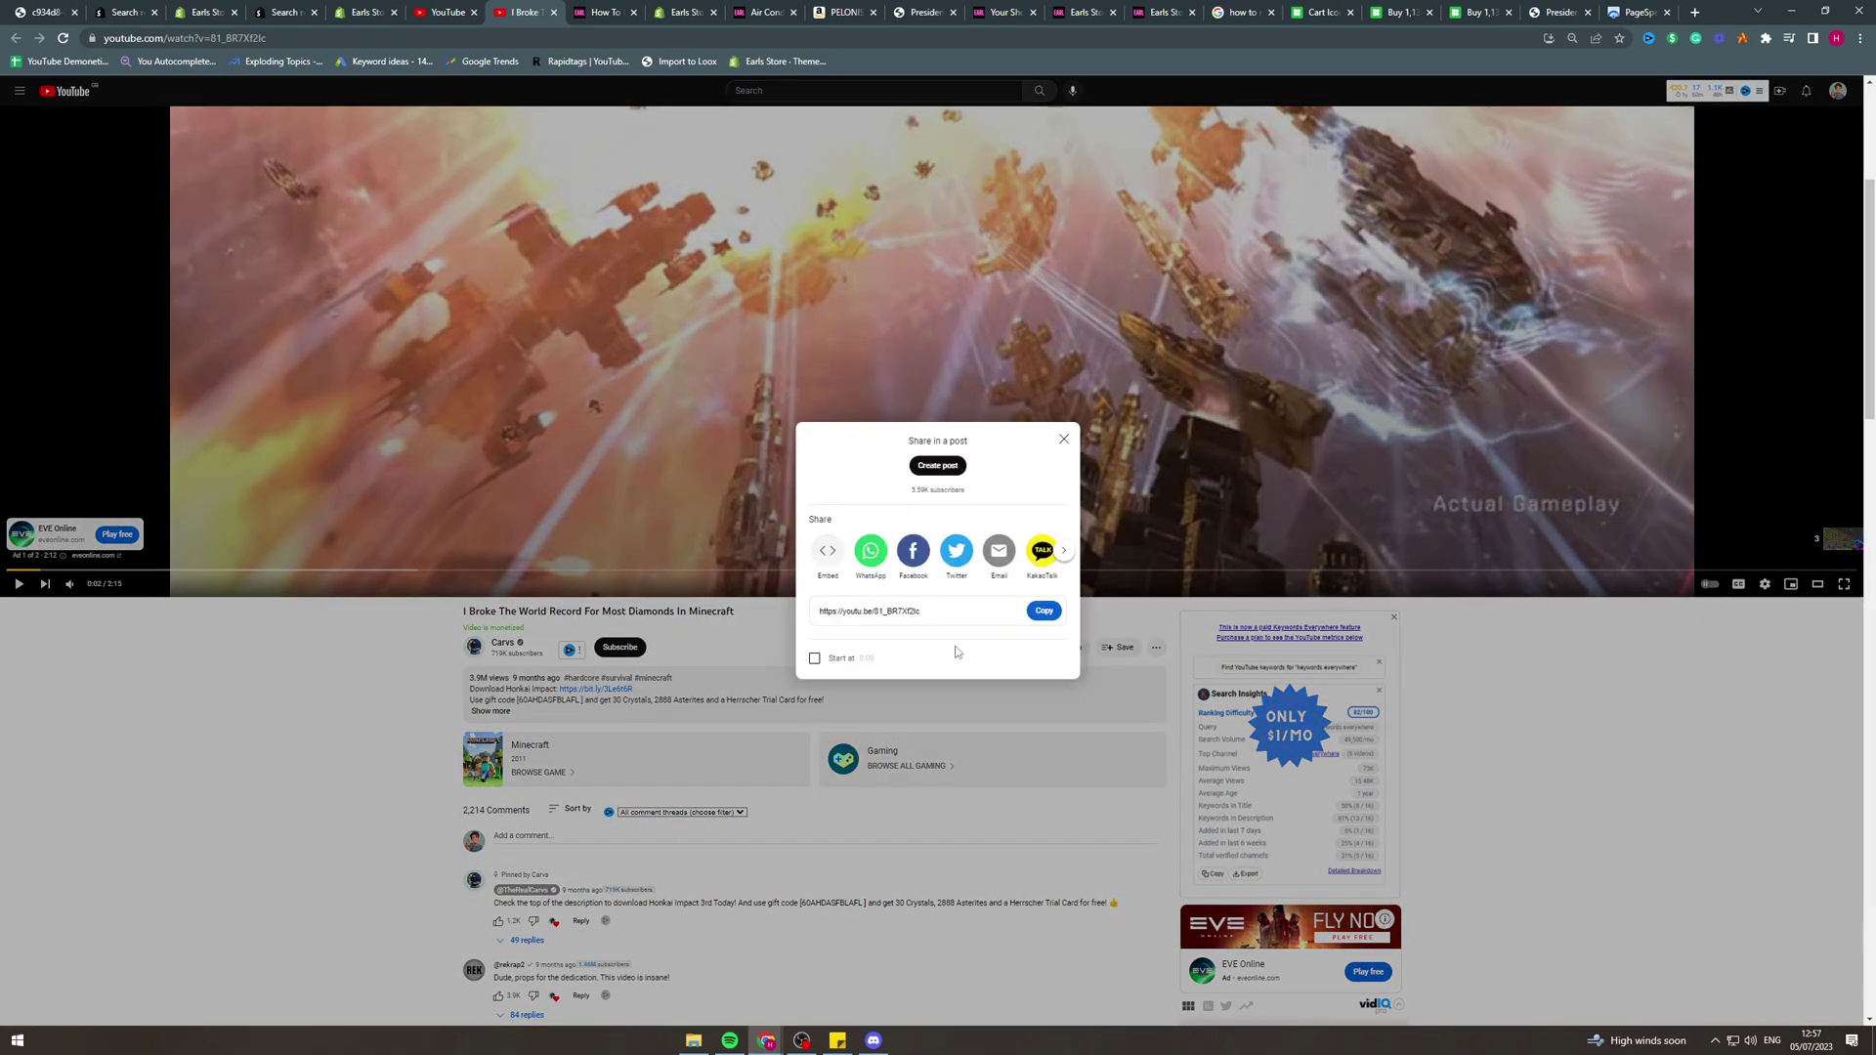
{"action": "left_click", "coordinate": [827, 552]}
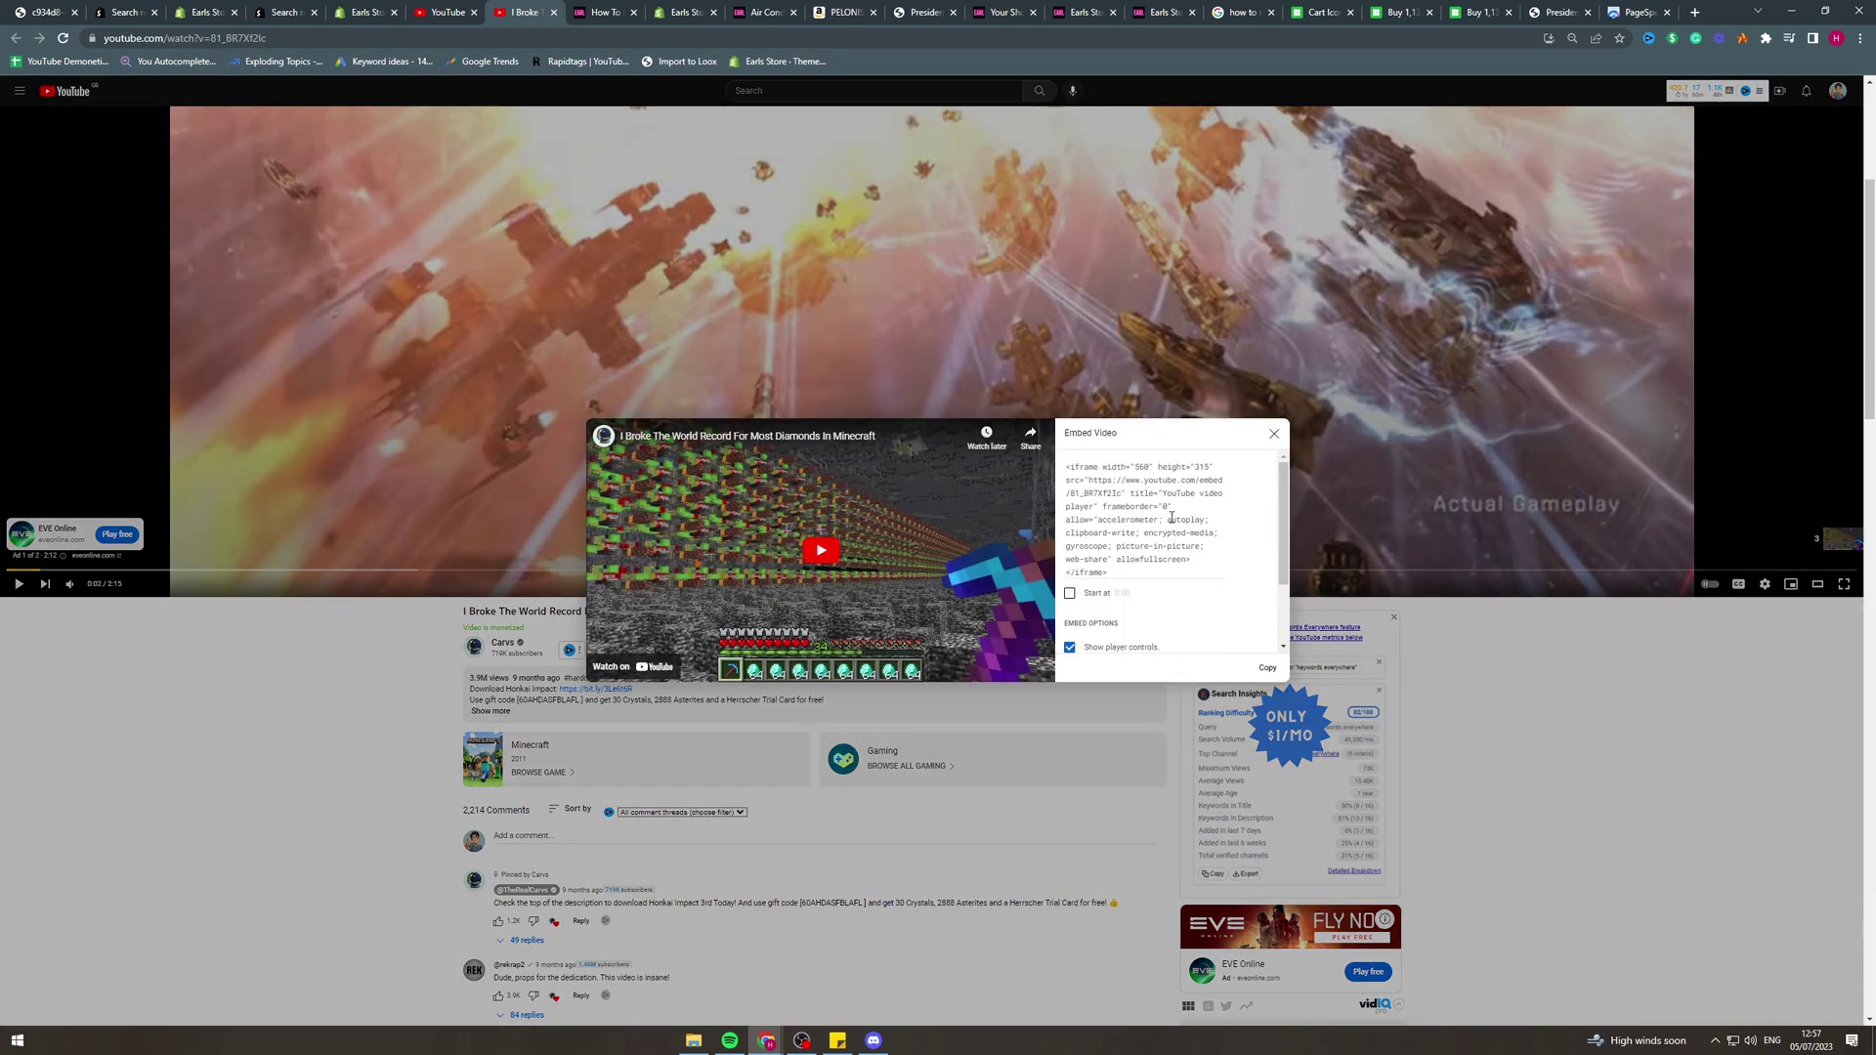
{"action": "left_click", "coordinate": [1068, 468]}
{"action": "scroll", "coordinate": [1214, 478], "scroll_direction": "down", "scroll_amount": 2}
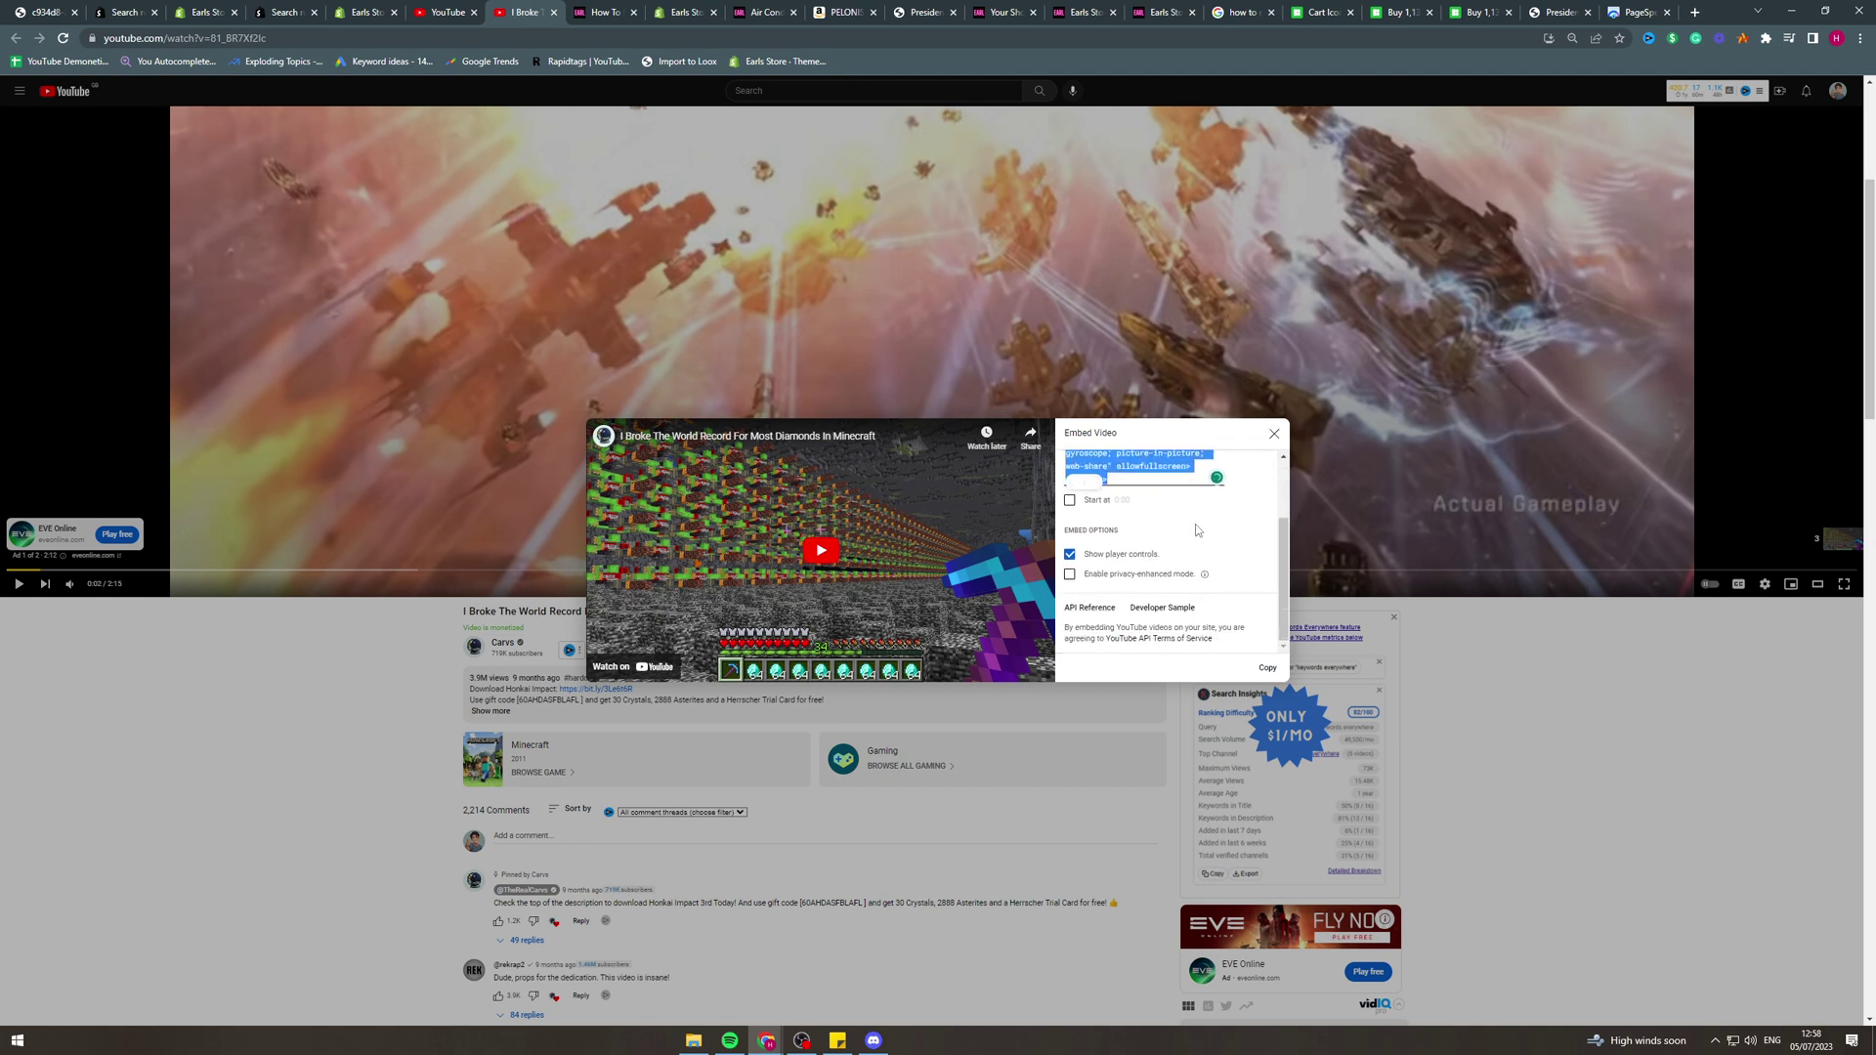
{"action": "left_click", "coordinate": [1268, 668]}
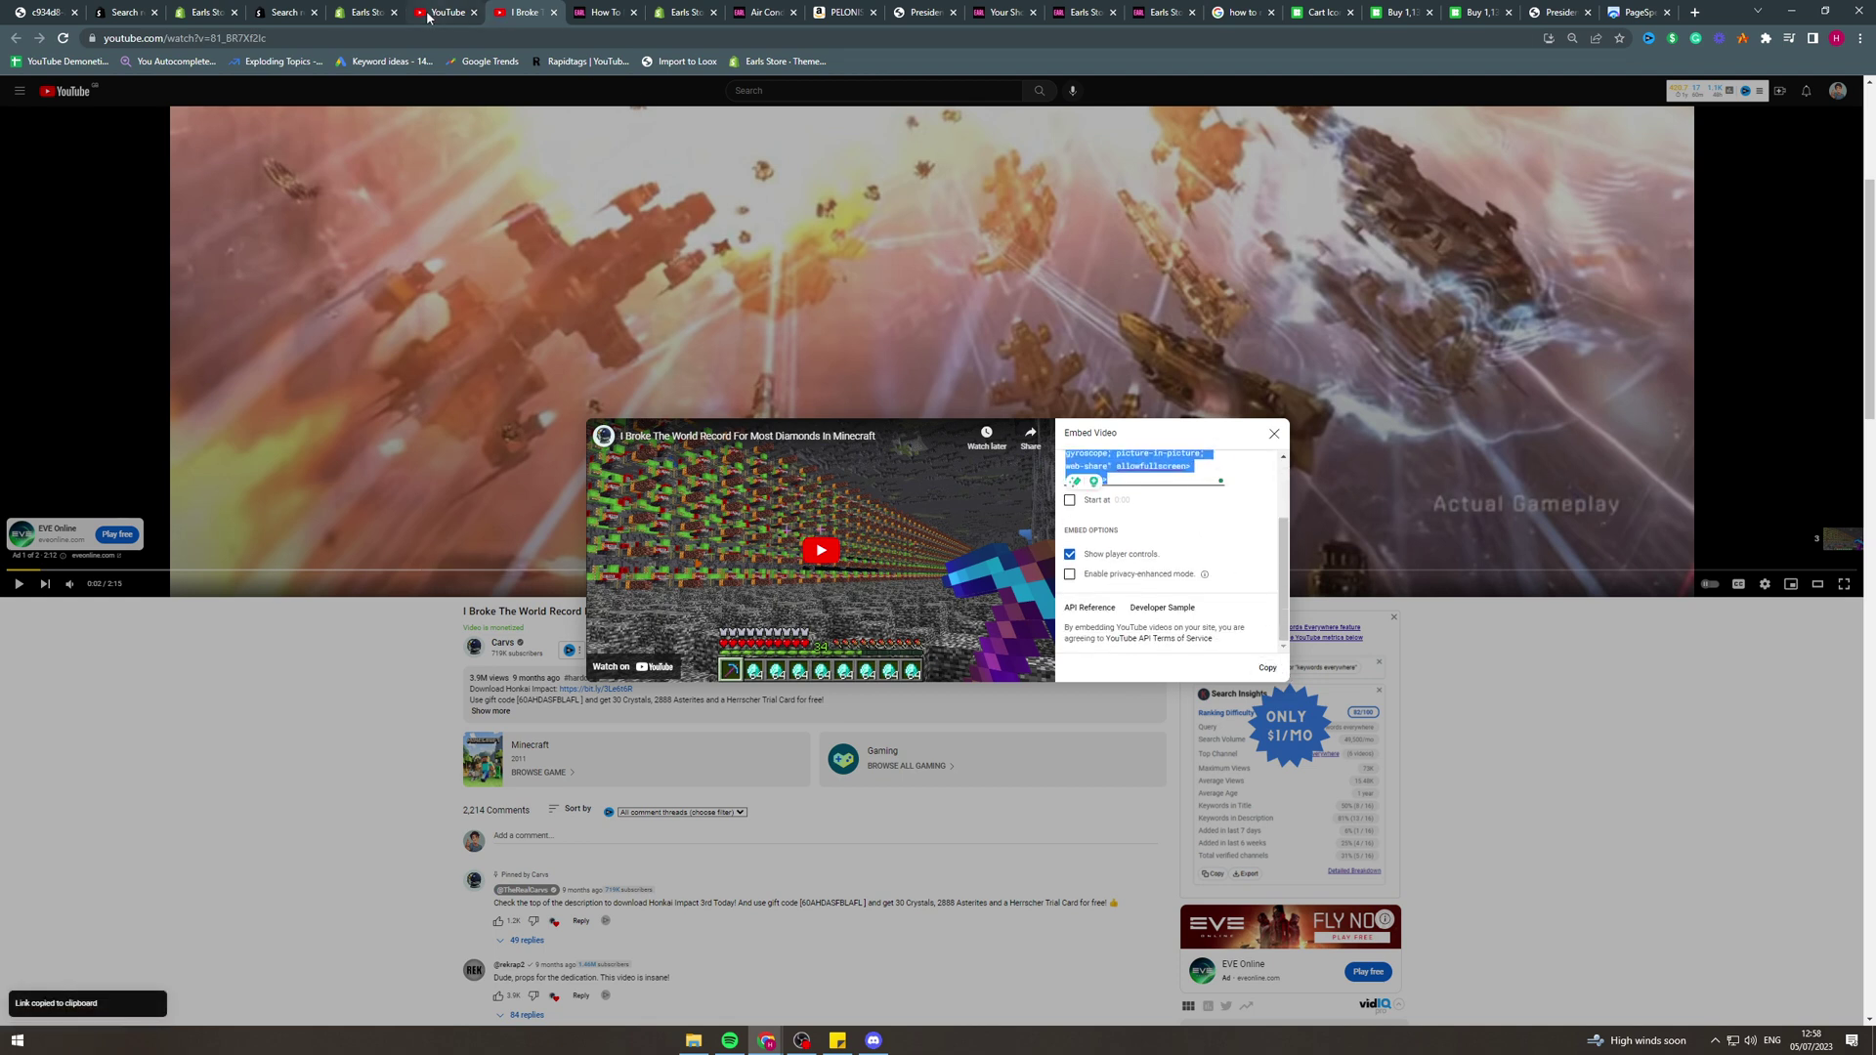
Step: Insert the pasted iframe into the description and delete the blank lines above the video
{"action": "left_click", "coordinate": [364, 11]}
{"action": "key", "text": "ctrl+v"}
{"action": "left_click", "coordinate": [1124, 662]}
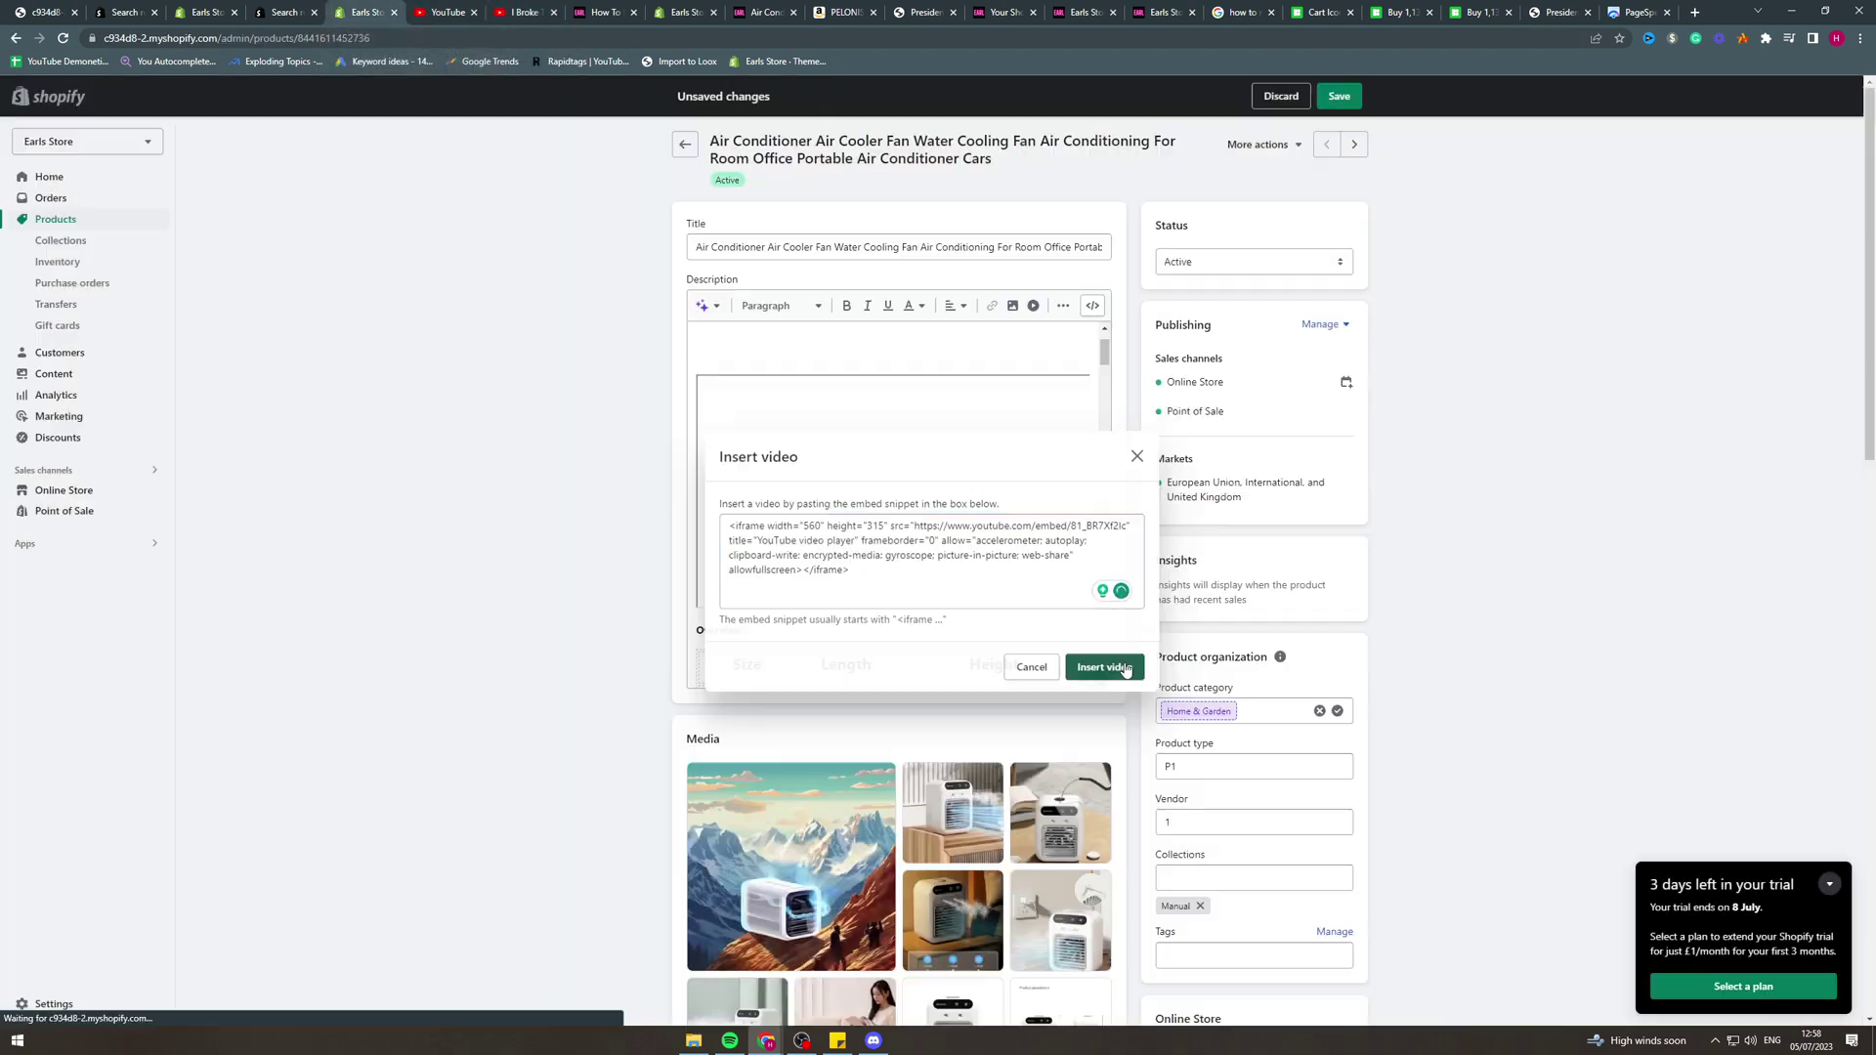
{"action": "scroll", "coordinate": [974, 553], "scroll_direction": "up", "scroll_amount": 1}
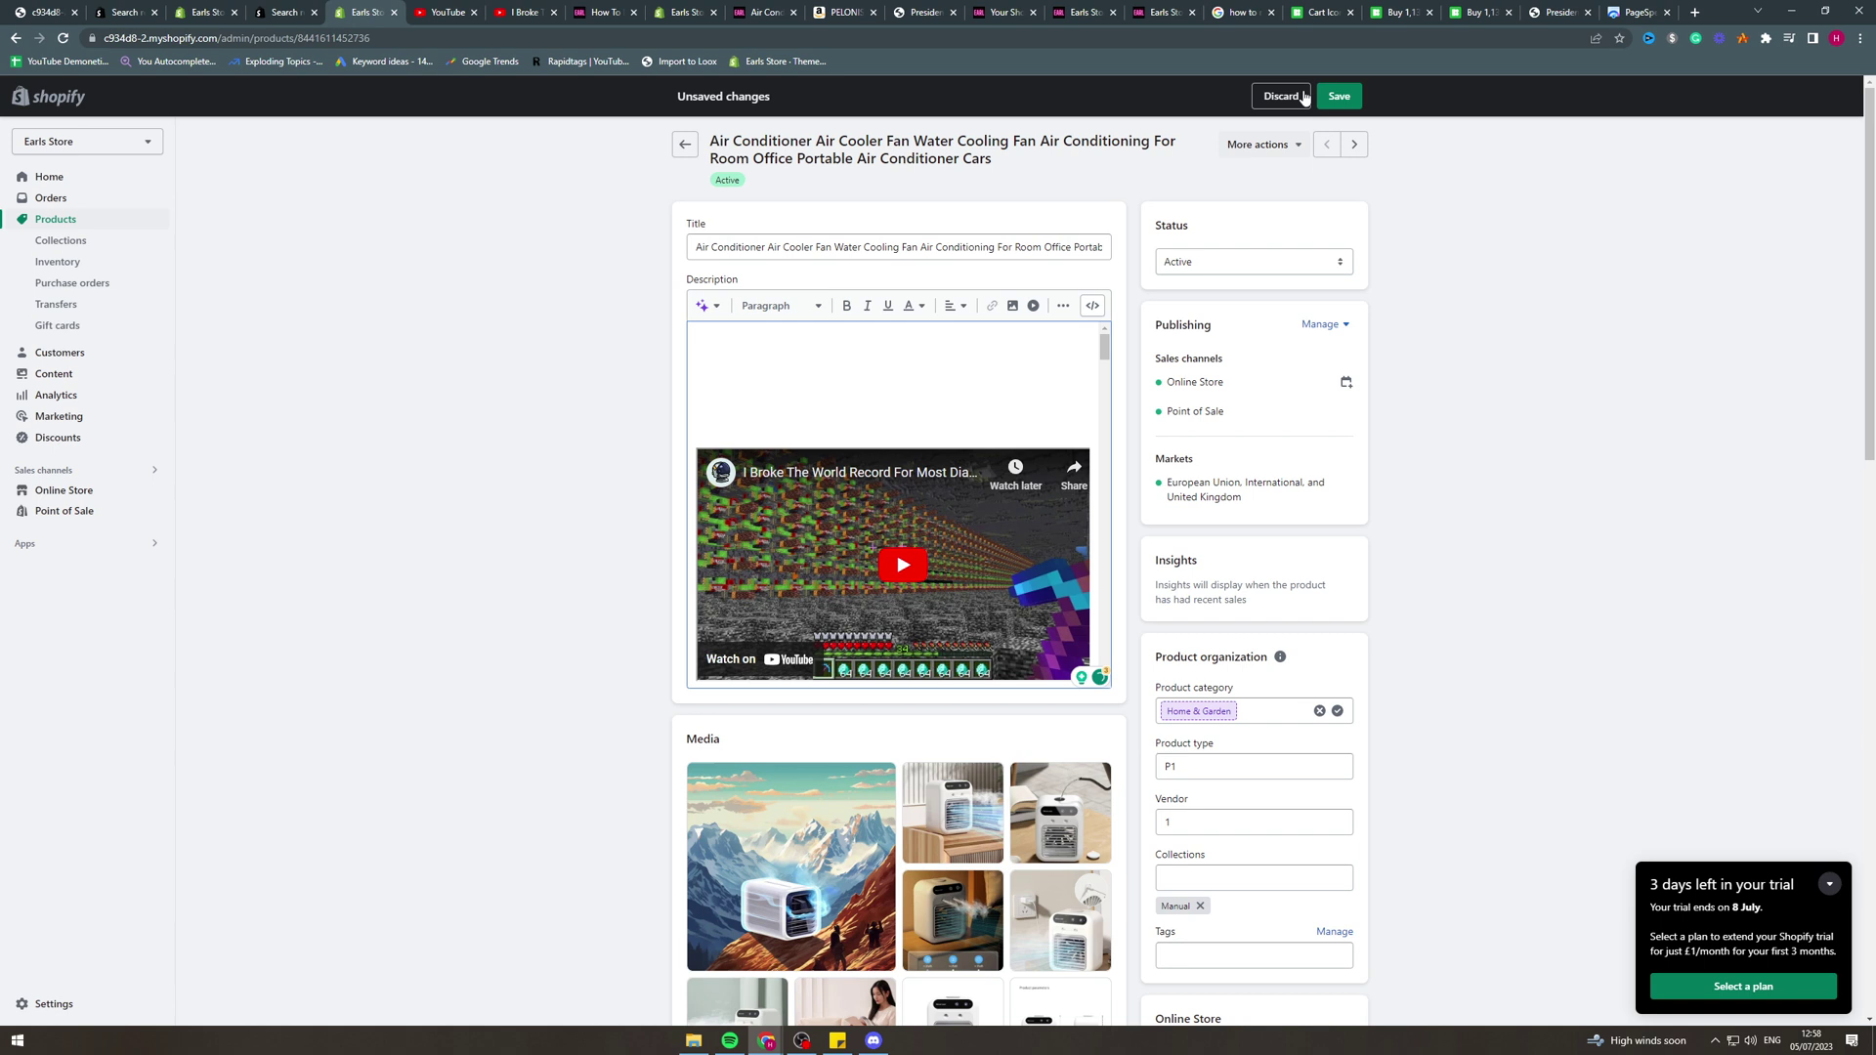
{"action": "left_click", "coordinate": [739, 425]}
{"action": "key", "text": "BackSpace"}
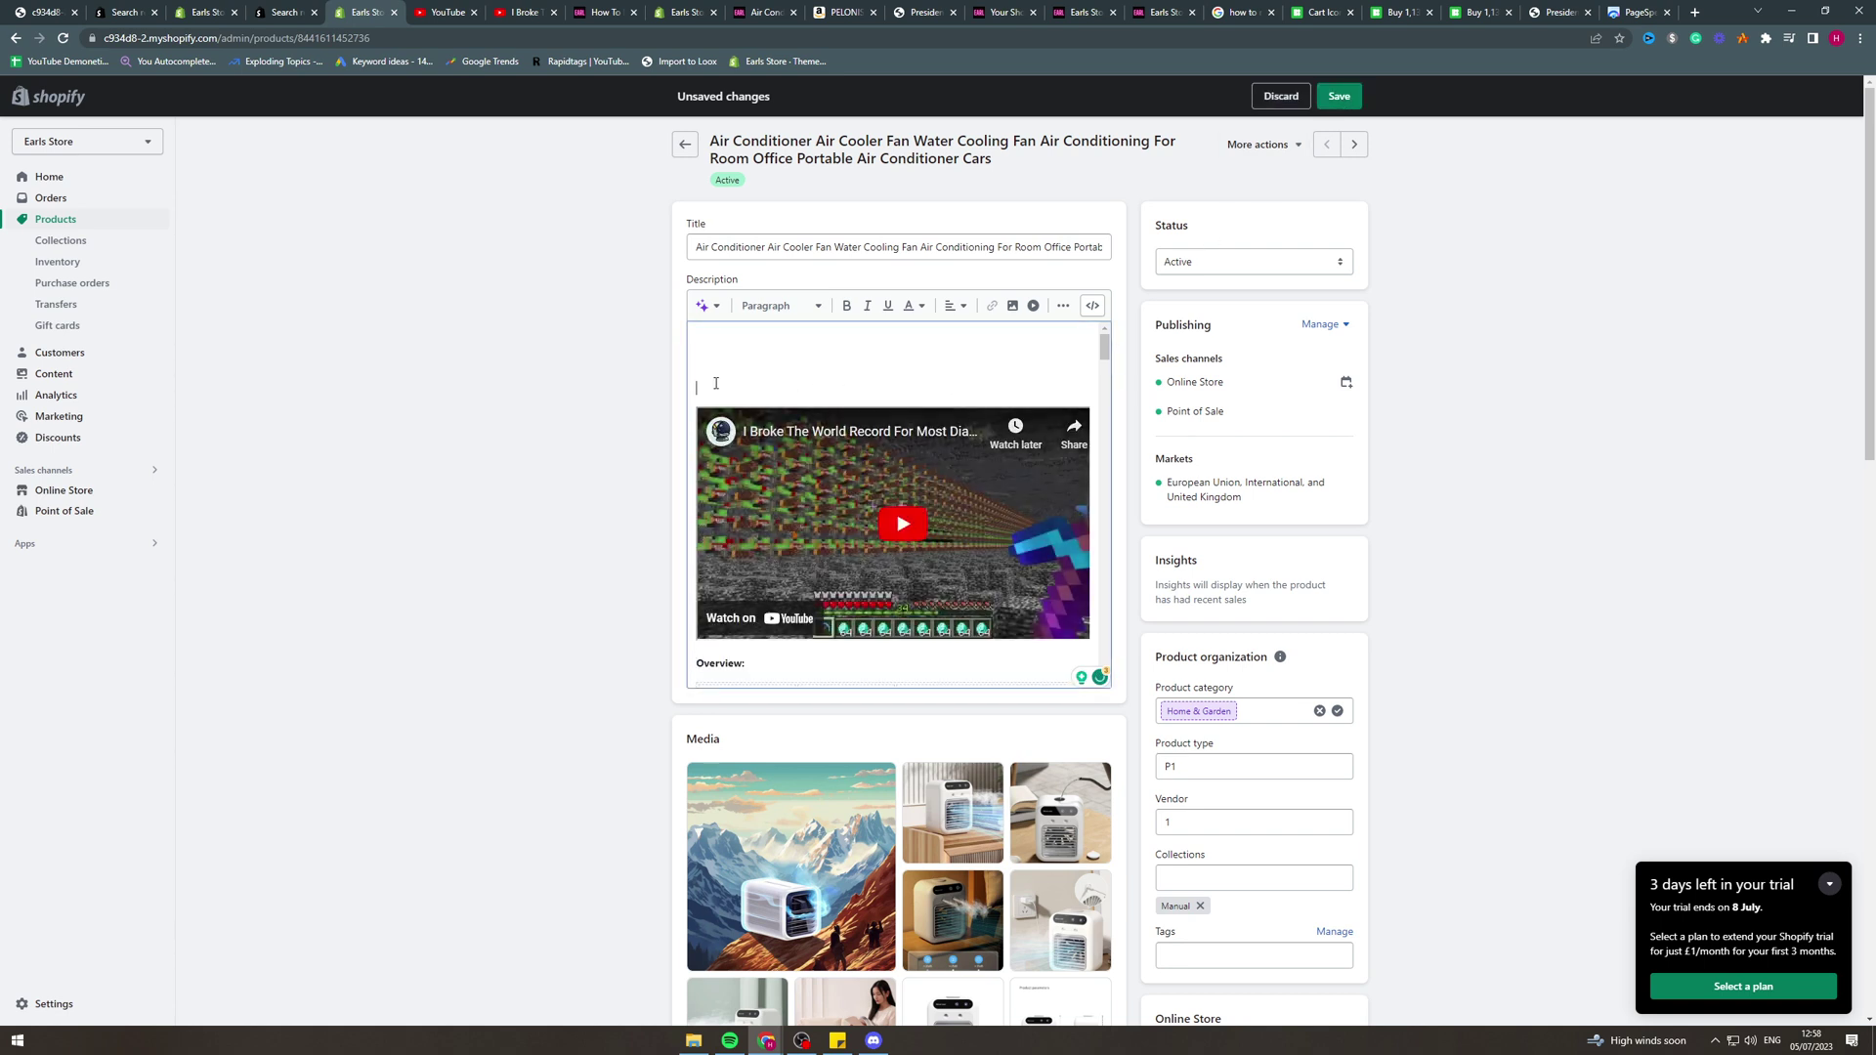
{"action": "key", "text": "BackSpace"}
{"action": "key", "text": "BackSpace"}
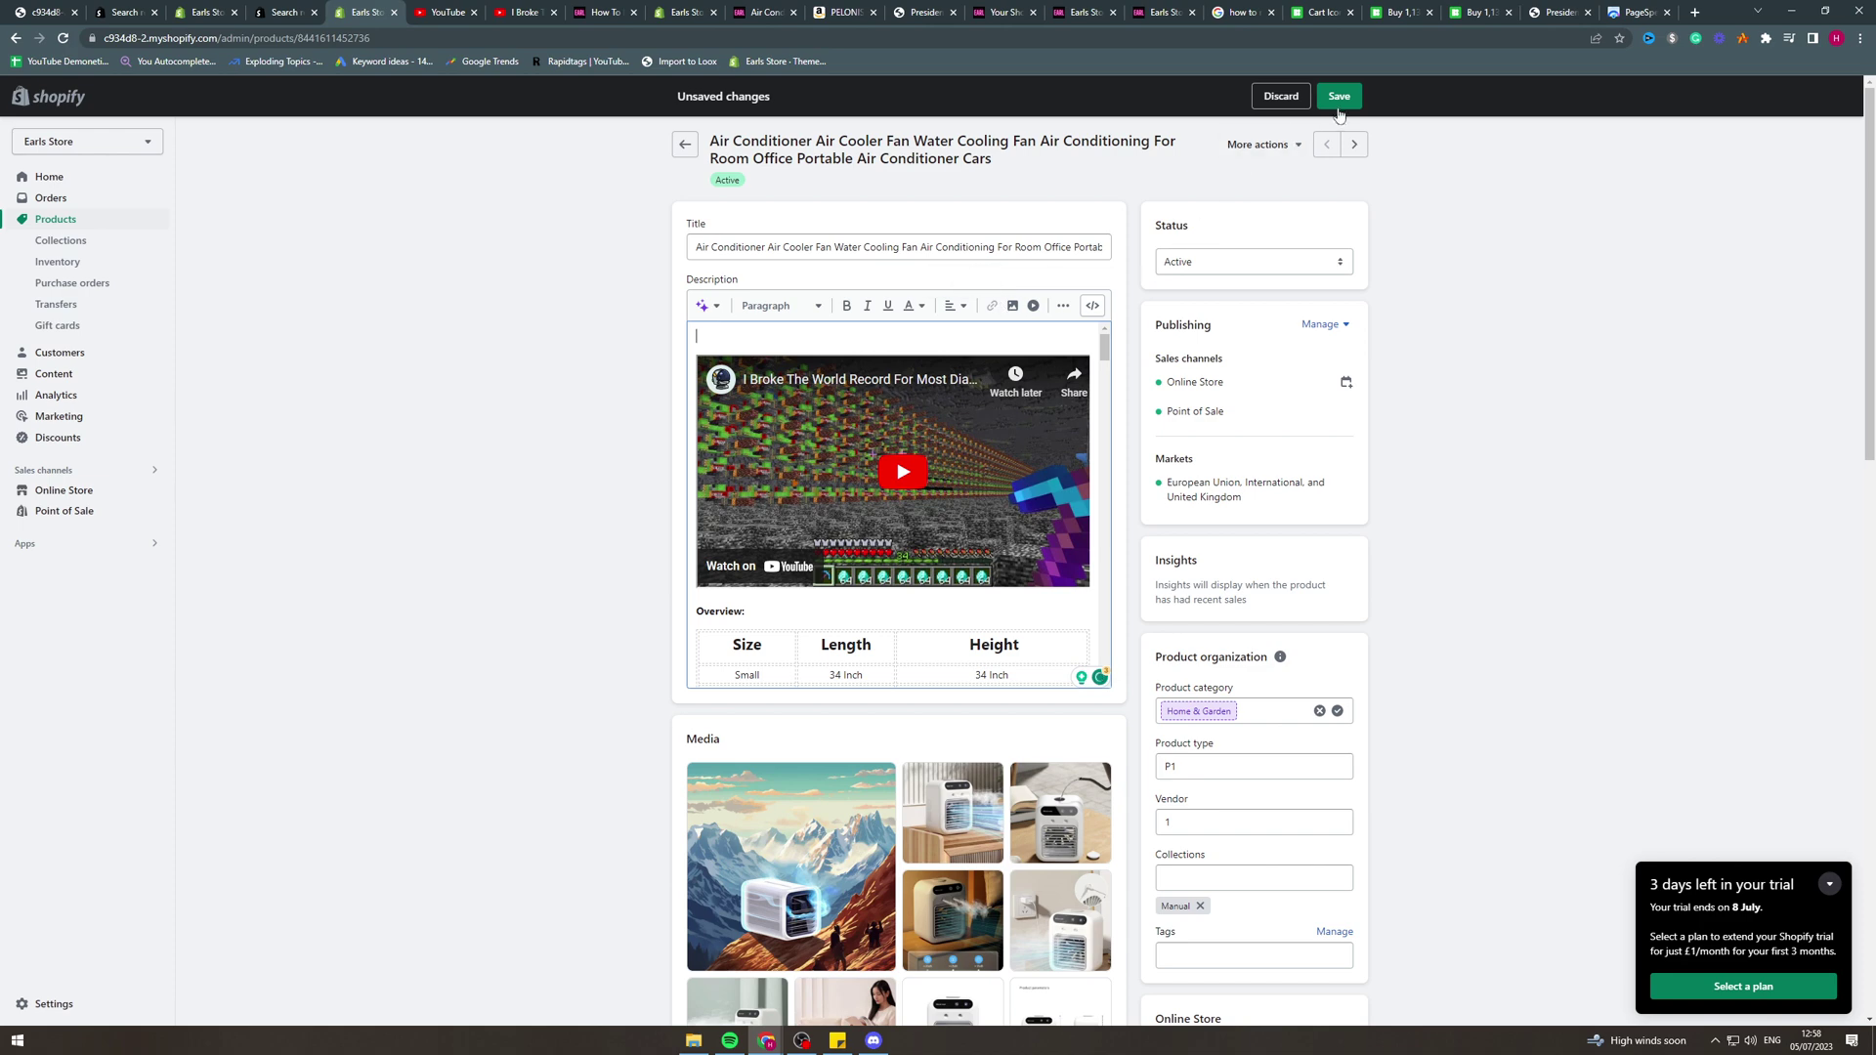
Step: Save the product and view it in the storefront preview
{"action": "left_click", "coordinate": [1339, 98]}
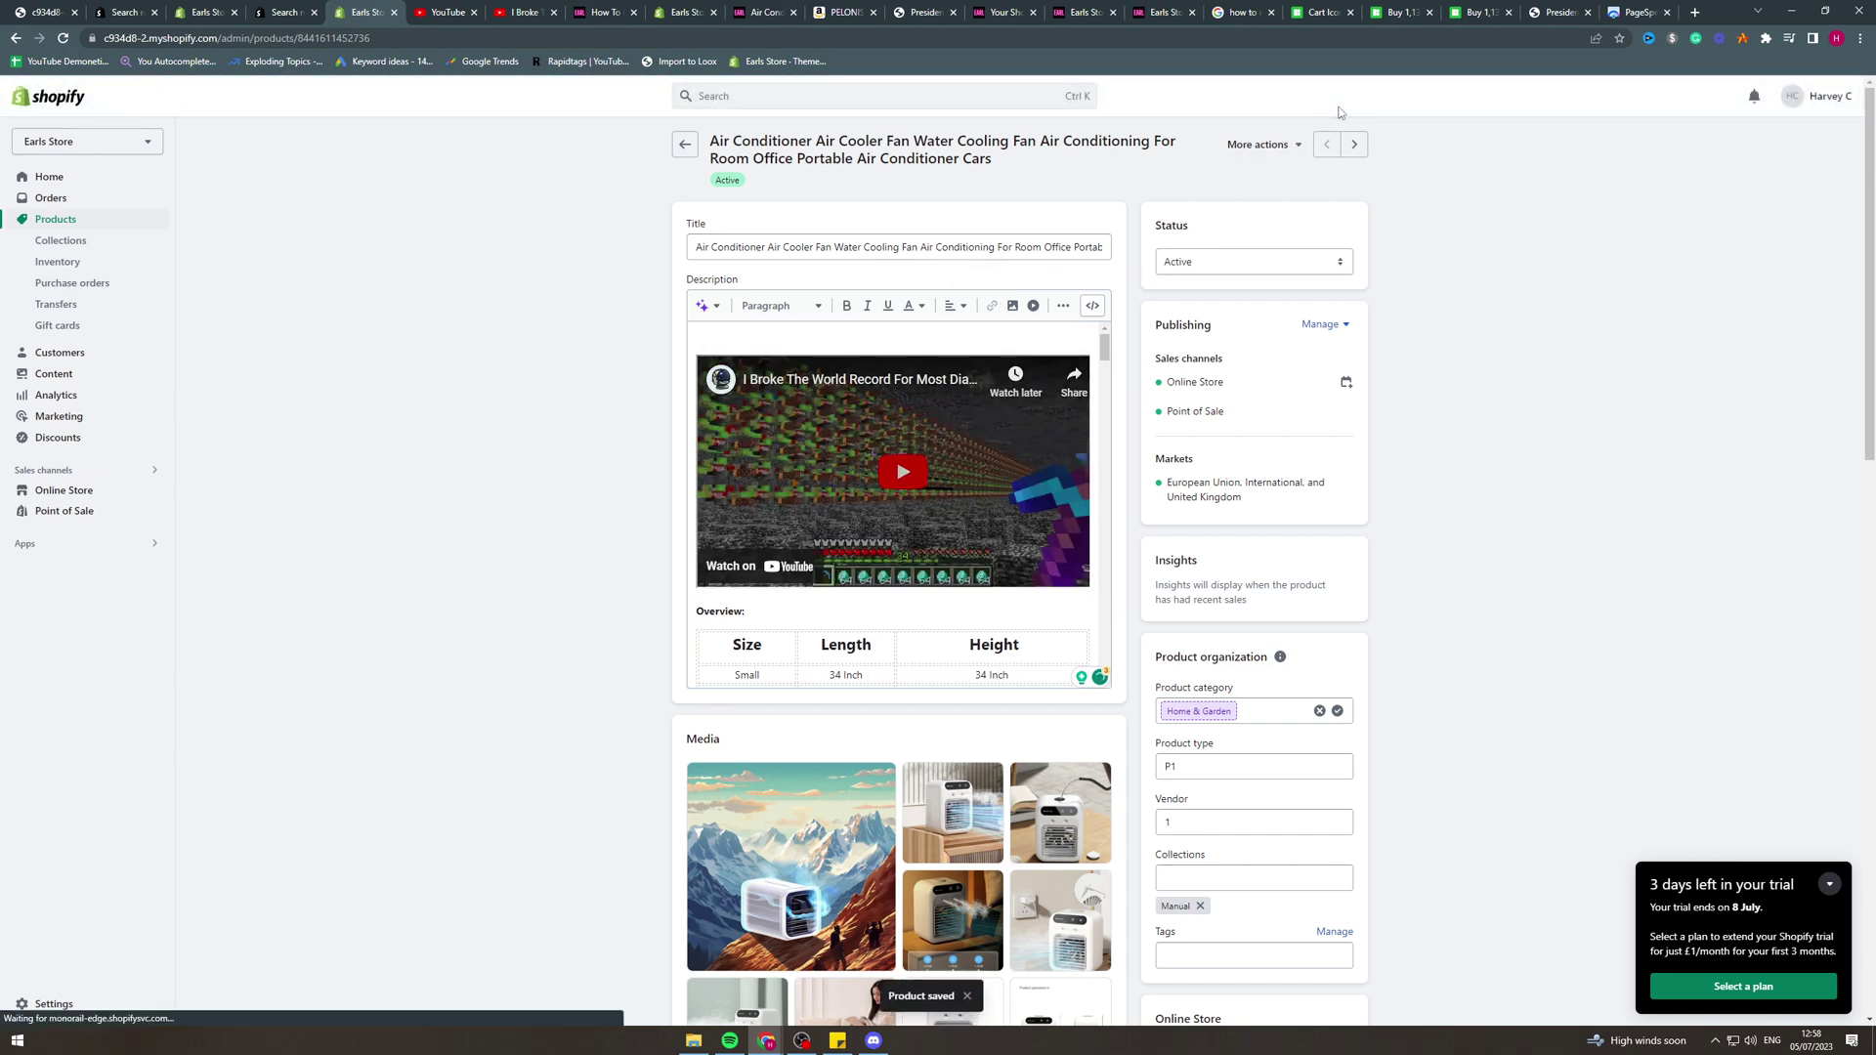
{"action": "left_click", "coordinate": [1278, 144]}
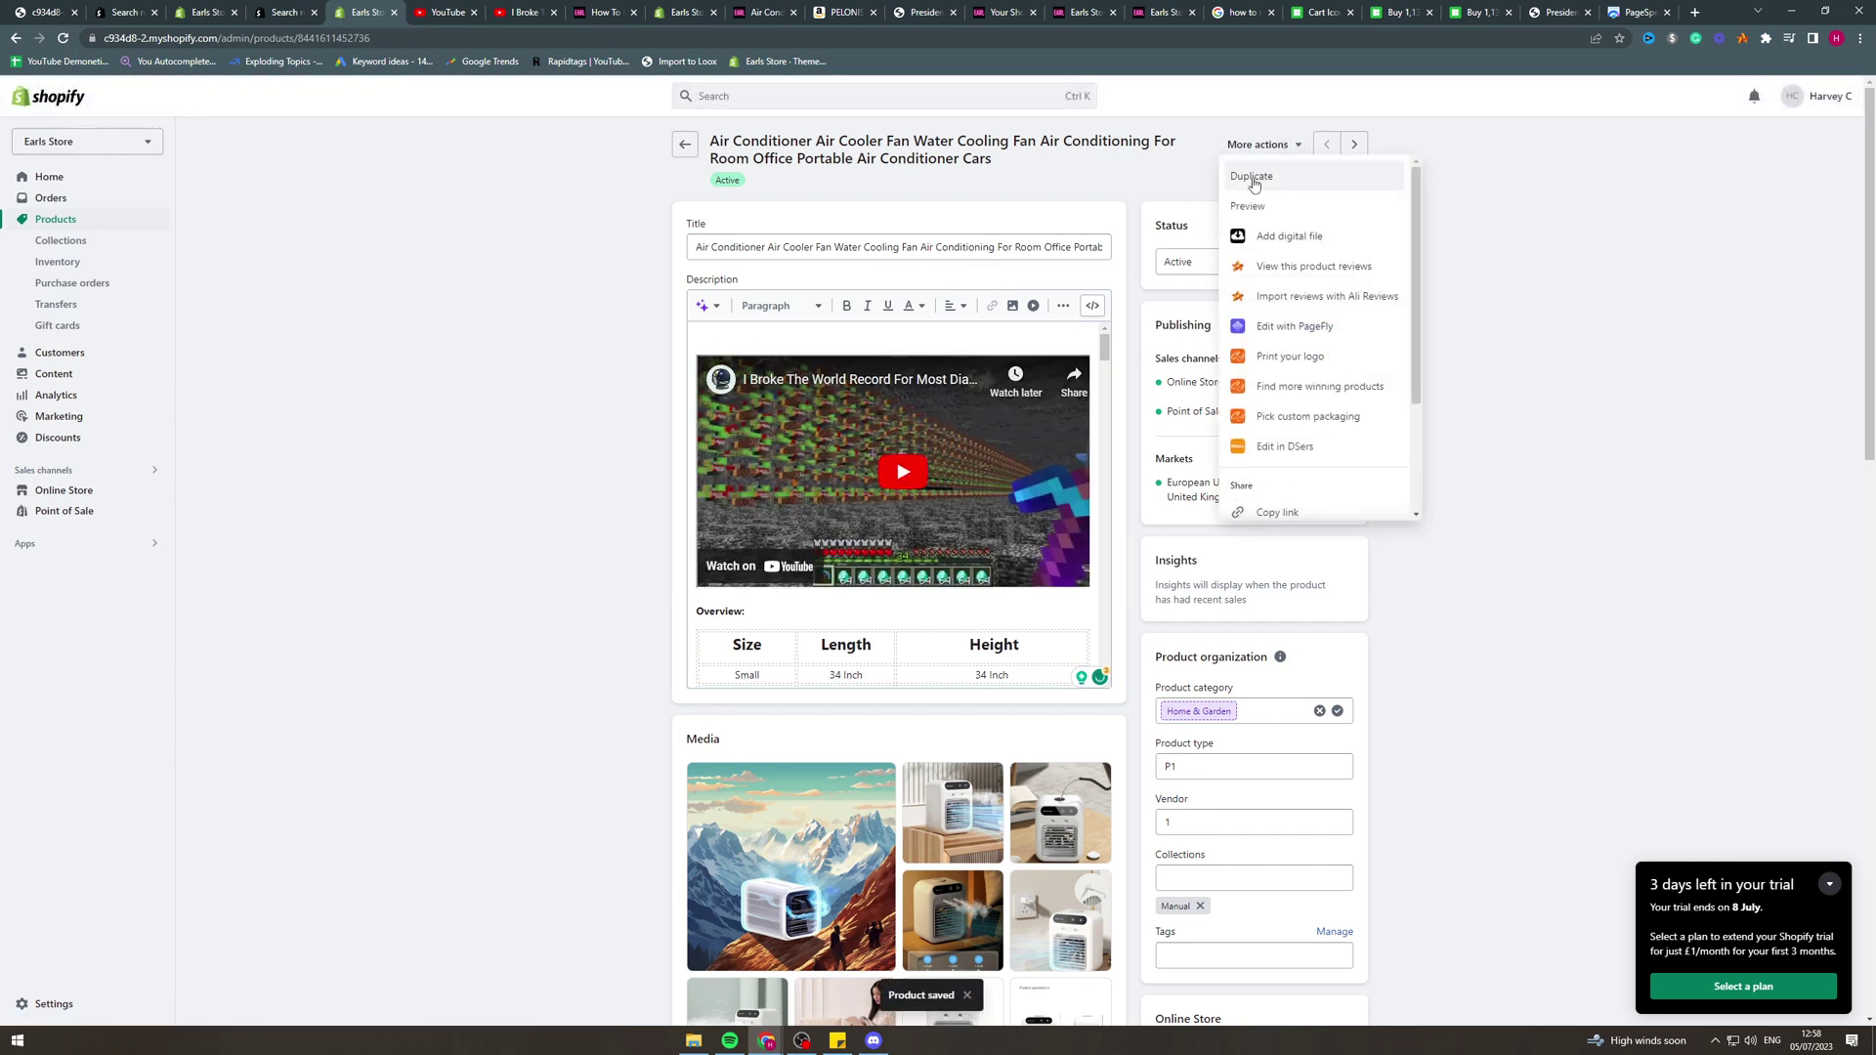
{"action": "left_click", "coordinate": [1256, 200]}
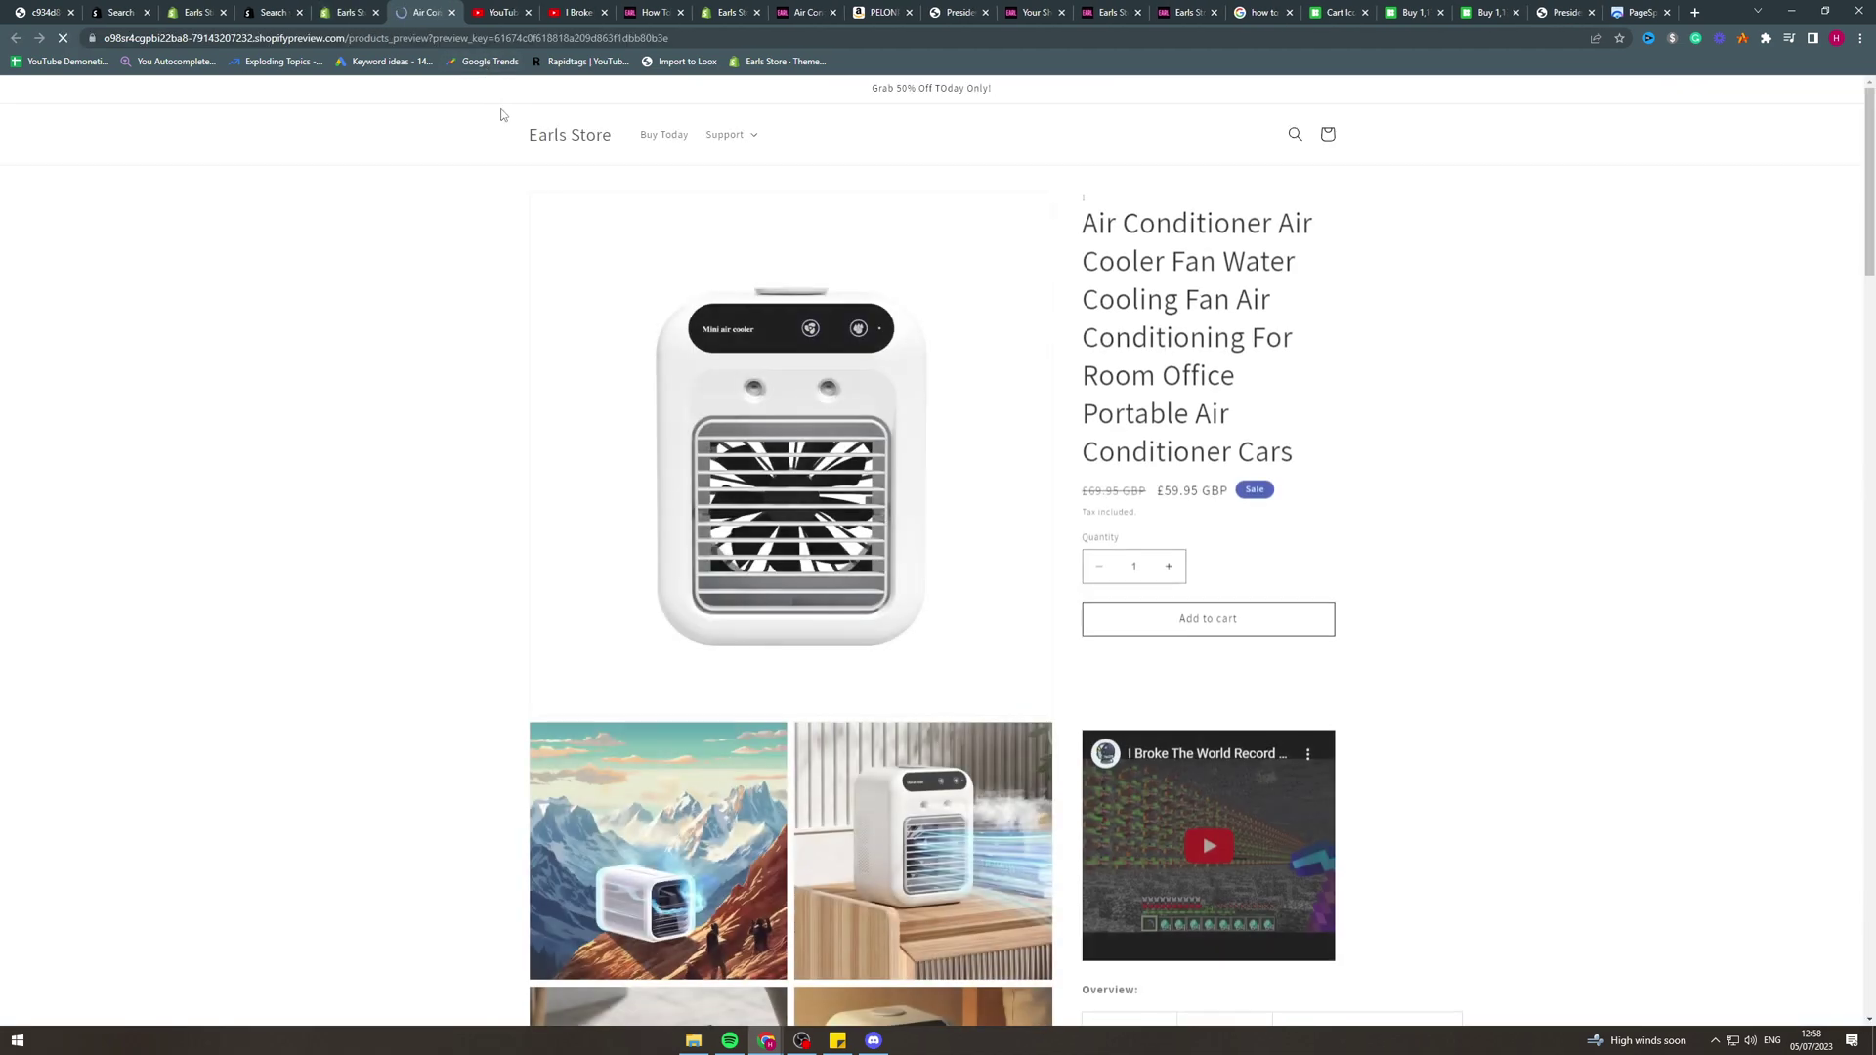
{"action": "scroll", "coordinate": [1222, 606], "scroll_direction": "down", "scroll_amount": 3}
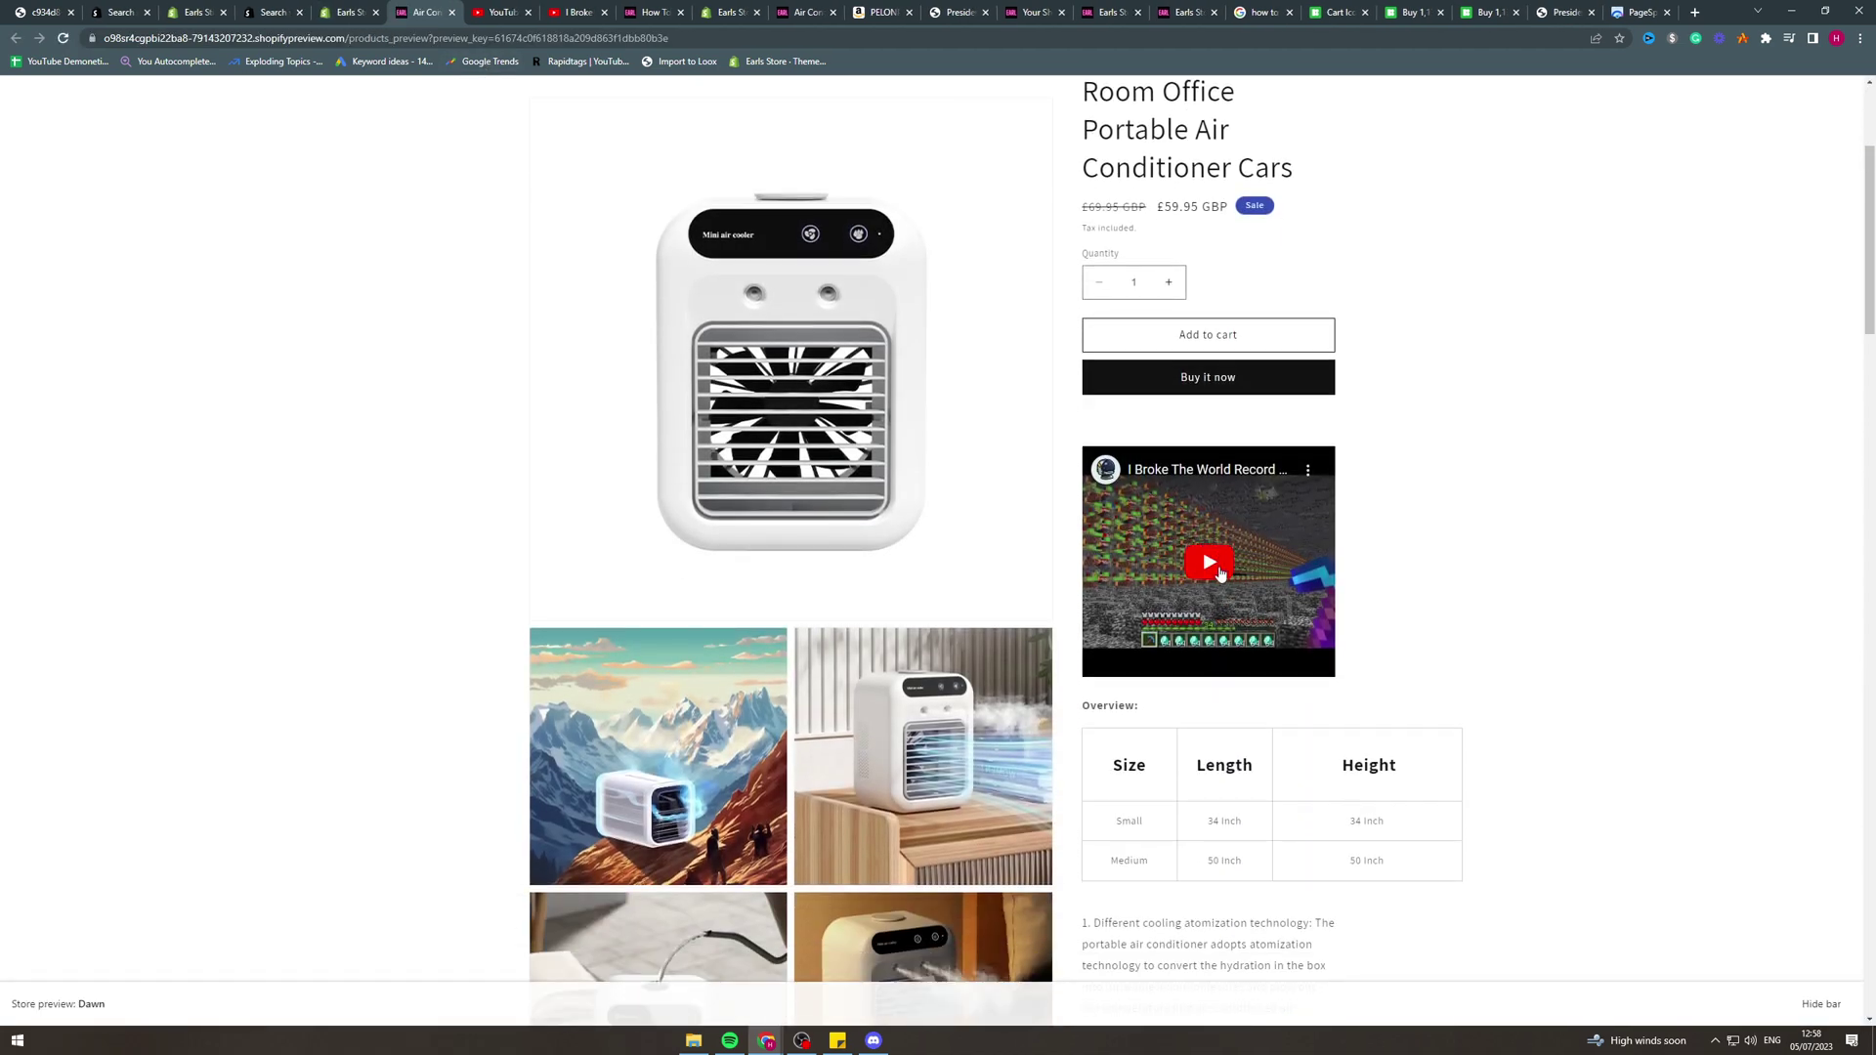
Step: Delete the existing Minecraft video embed from the product description
{"action": "left_click", "coordinate": [346, 13]}
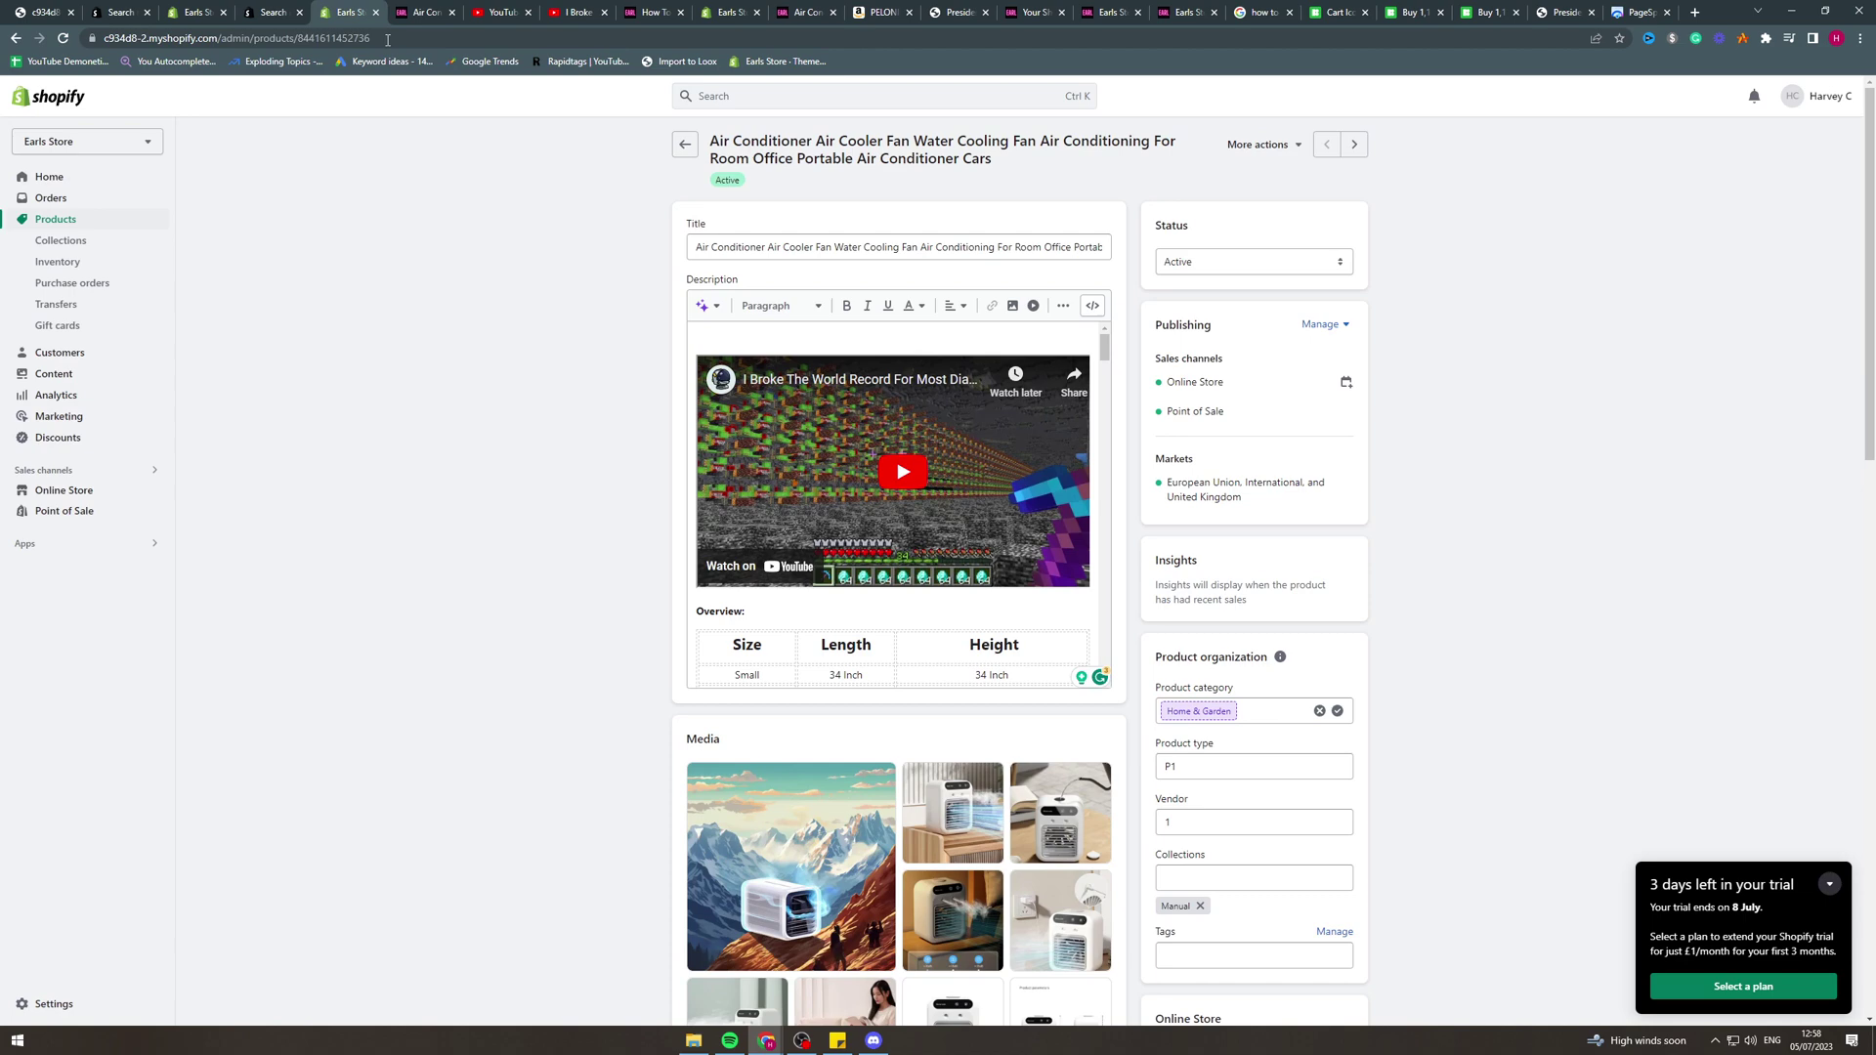
{"action": "left_click", "coordinate": [1092, 306]}
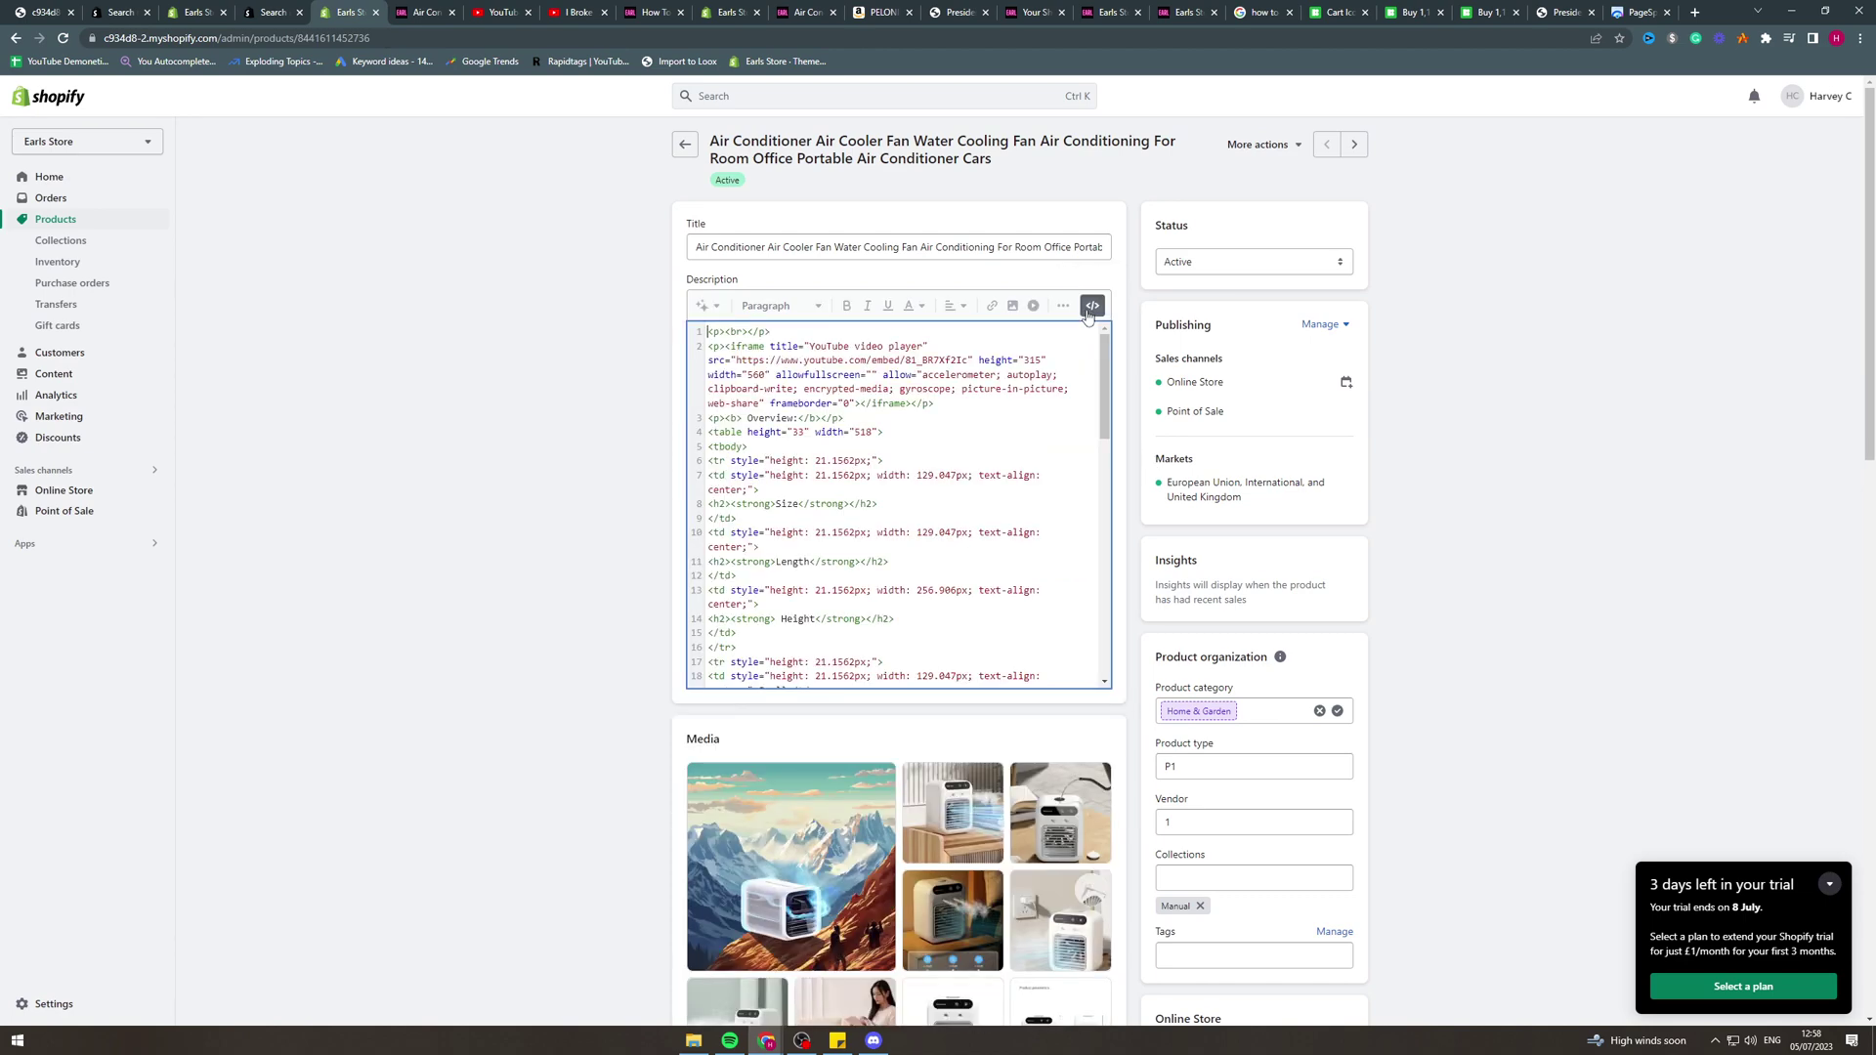
{"action": "left_click", "coordinate": [1094, 307]}
{"action": "left_click", "coordinate": [1070, 547]}
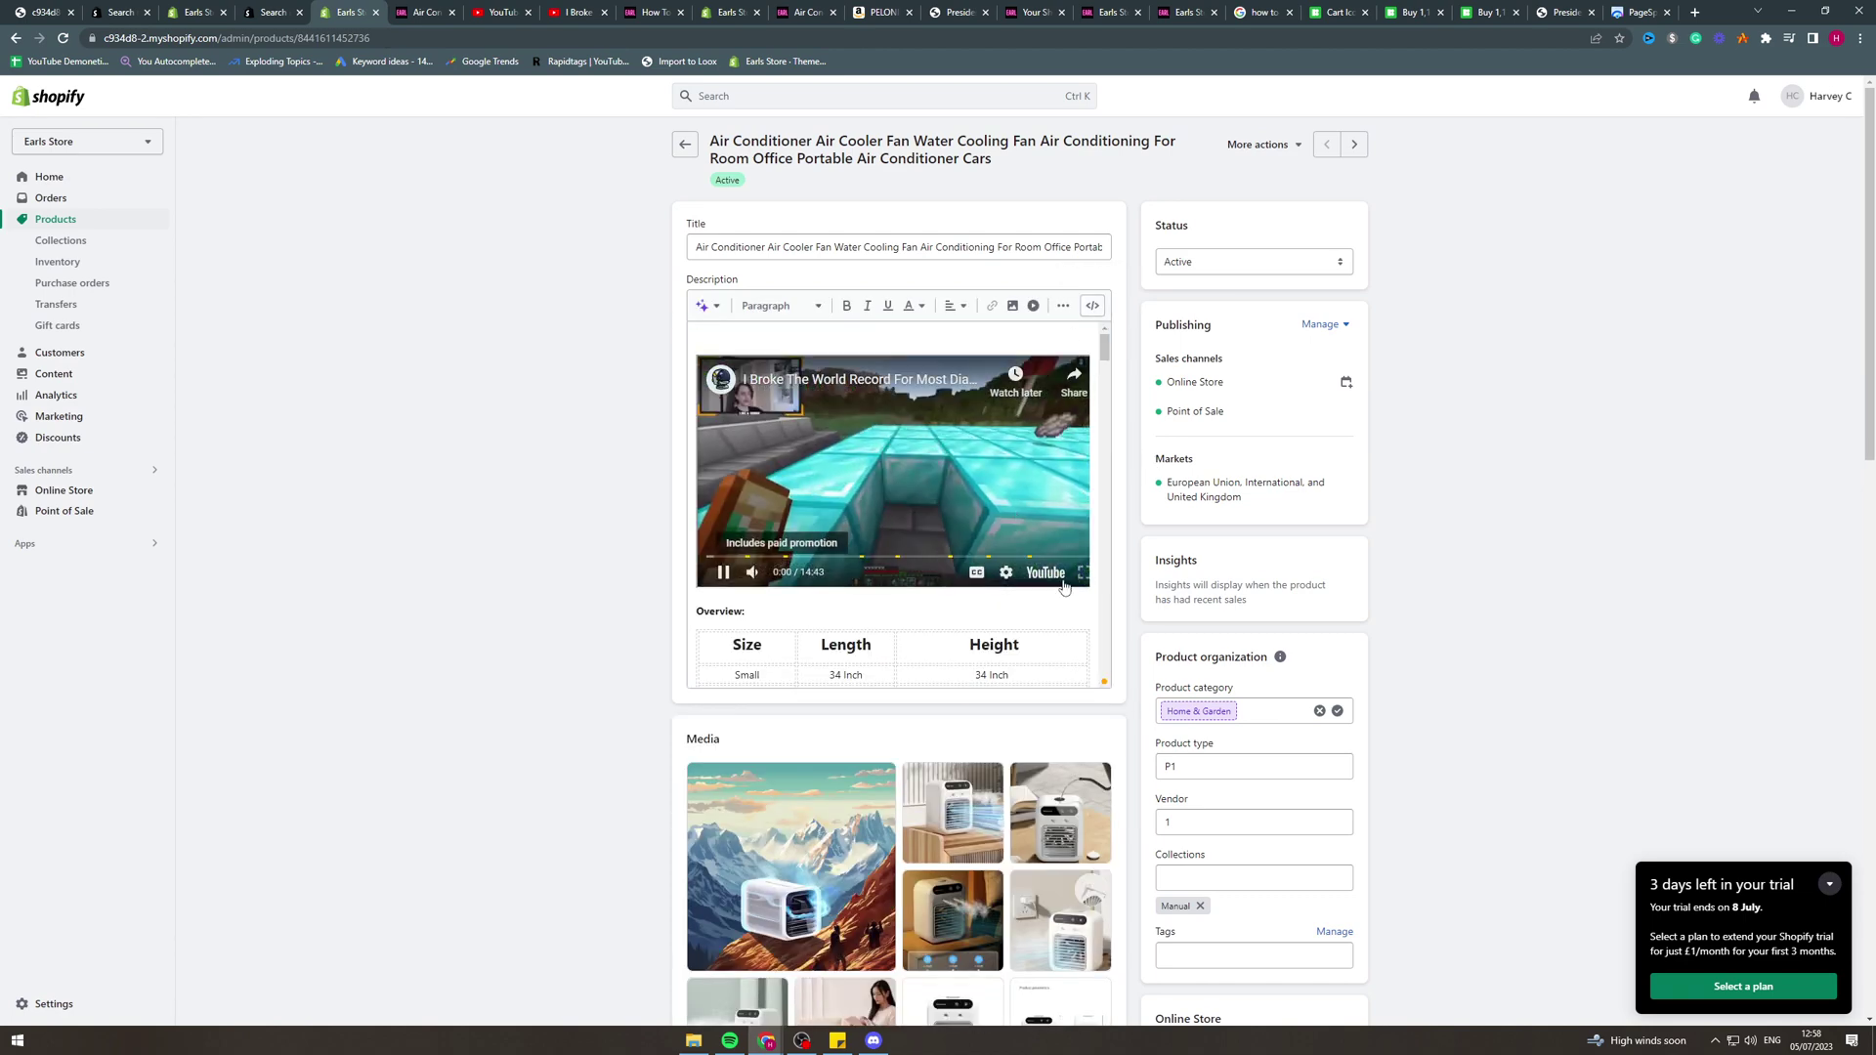
{"action": "left_click", "coordinate": [938, 606]}
{"action": "key", "text": "BackSpace"}
{"action": "key", "text": "BackSpace"}
{"action": "key", "text": "BackSpace"}
{"action": "key", "text": "BackSpace"}
{"action": "key", "text": "BackSpace"}
{"action": "key", "text": "BackSpace"}
{"action": "key", "text": "BackSpace"}
{"action": "key", "text": "BackSpace"}
{"action": "key", "text": "BackSpace"}
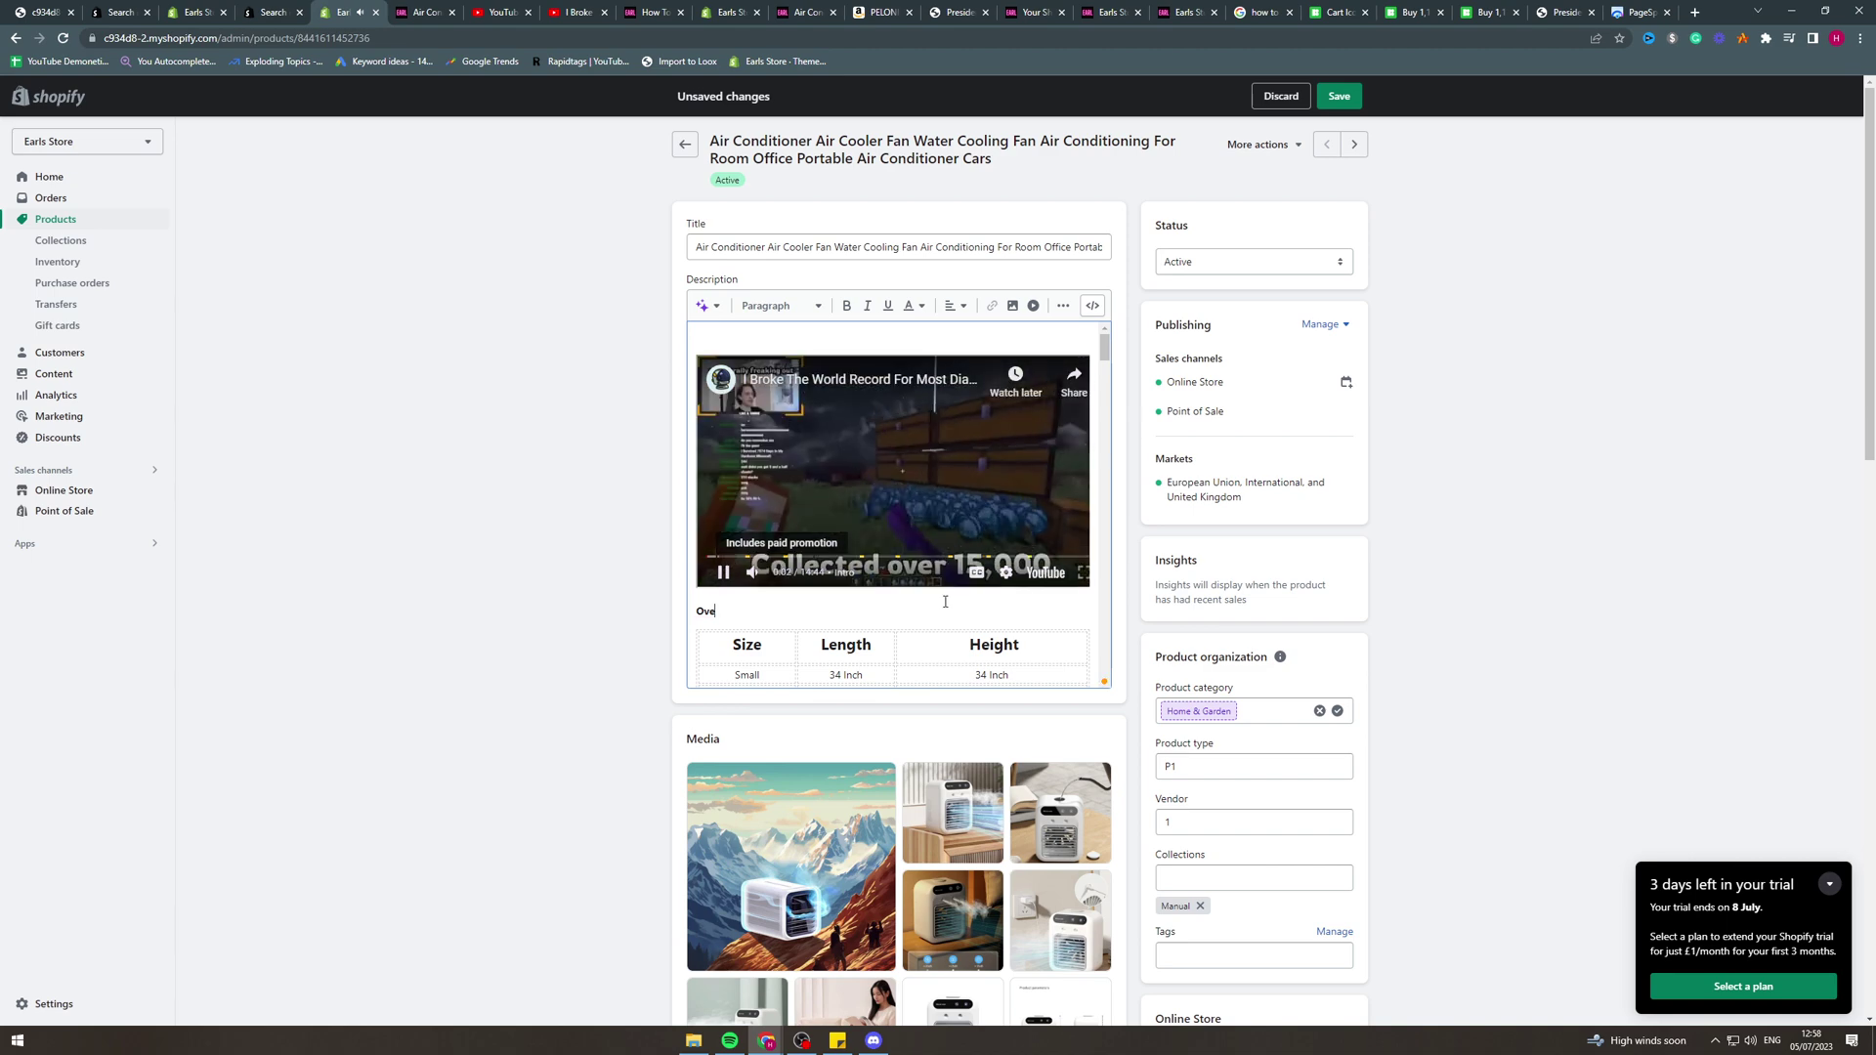
{"action": "key", "text": "BackSpace"}
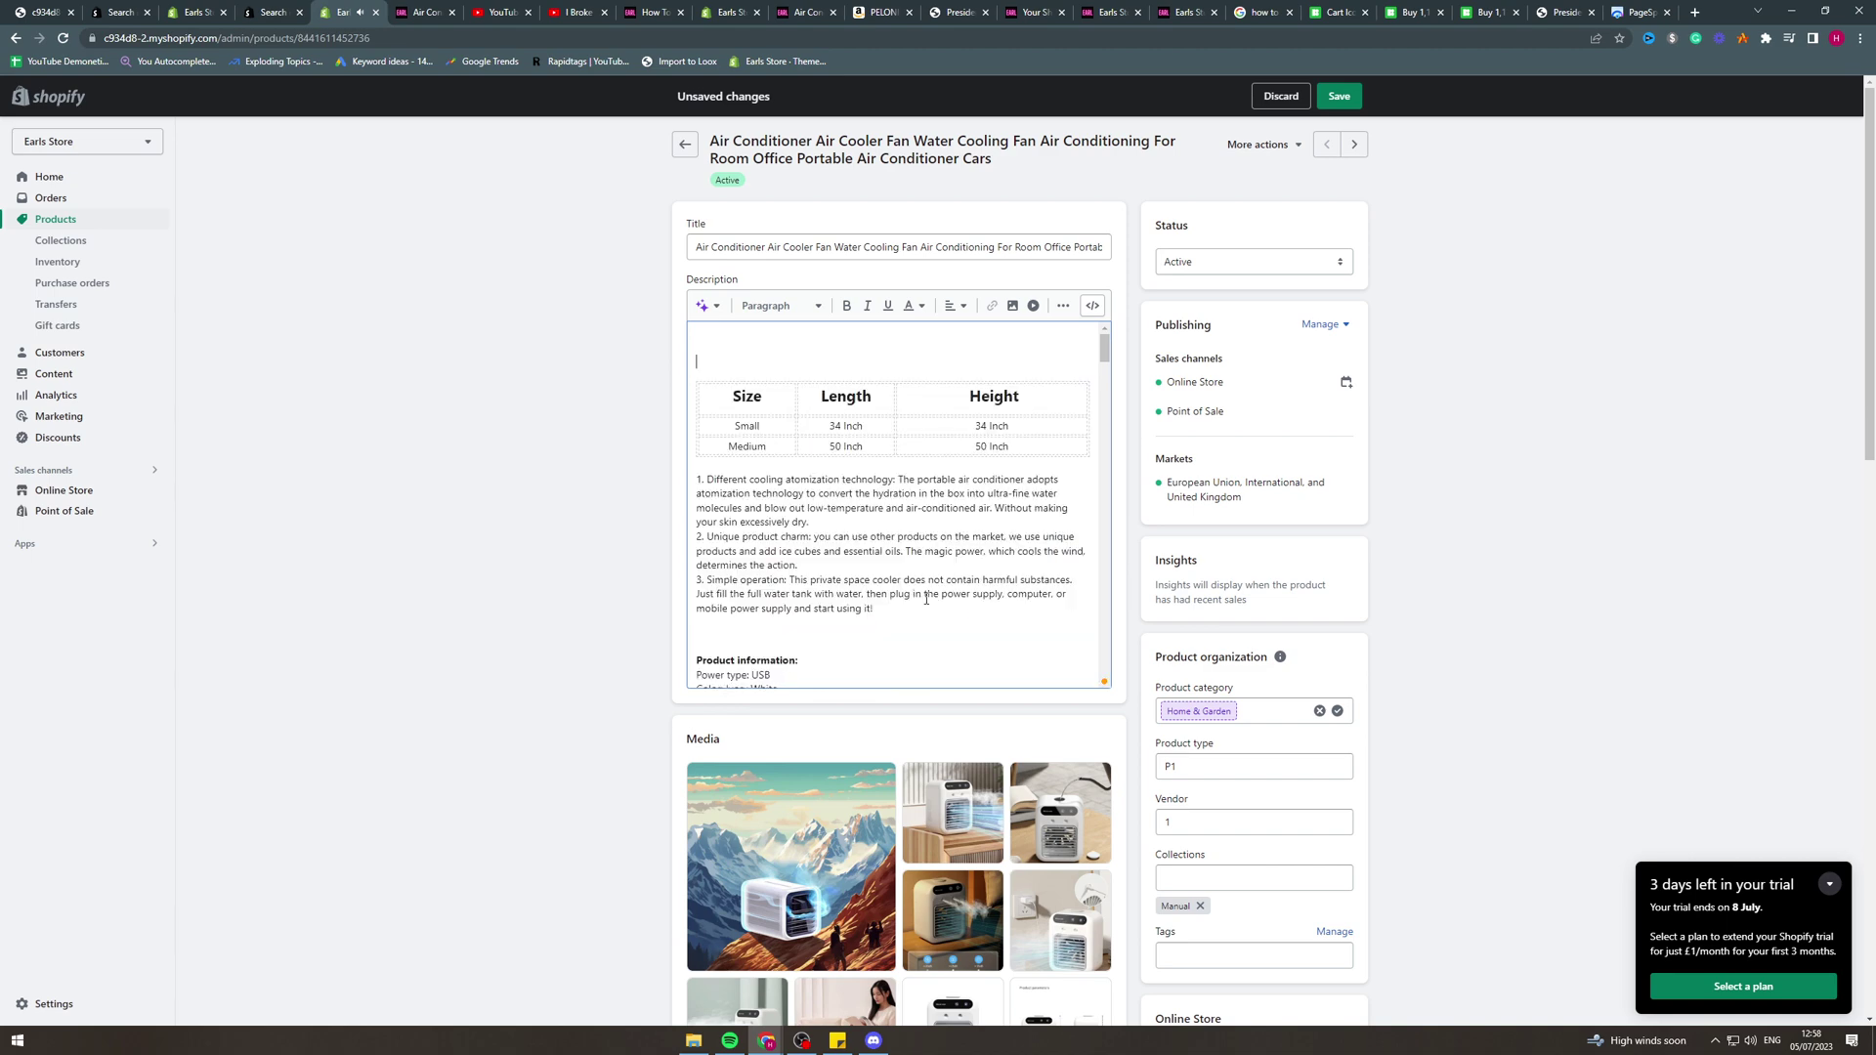
Step: Re-insert the embed snippet with its width changed from 560 to 700, and save the product
{"action": "left_click", "coordinate": [1033, 306]}
{"action": "left_click", "coordinate": [896, 590]}
{"action": "type", "text": "<iframe width=\"560\" height=\"315\" src=\"https://www.youtube.com/embed/81_BR7Xf2Ic\" title=\"YouTube video player\" frameborder=\"0\" allow=\"accelerometer; autoplay; clipboard-write; encrypted-media; gyroscope; picture-in-picture; web-share\" allowfullscreen></iframe>"}
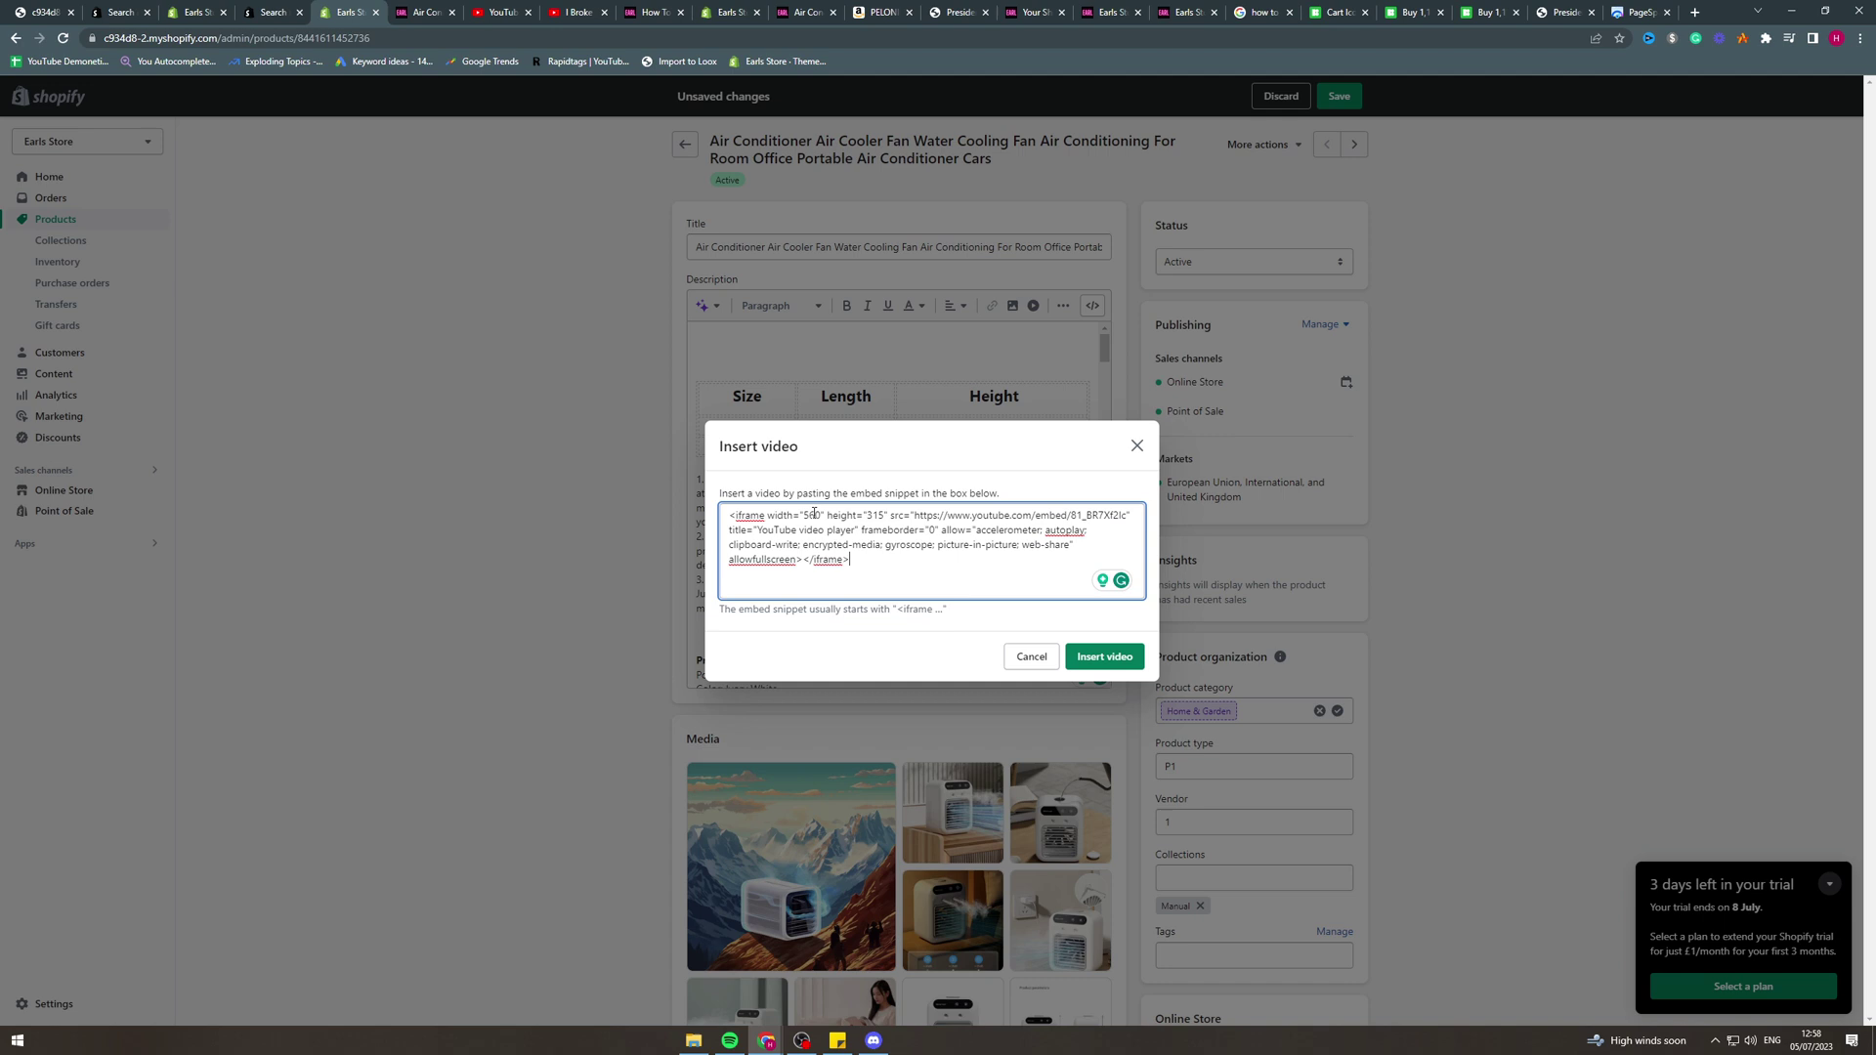
{"action": "type", "text": "700"}
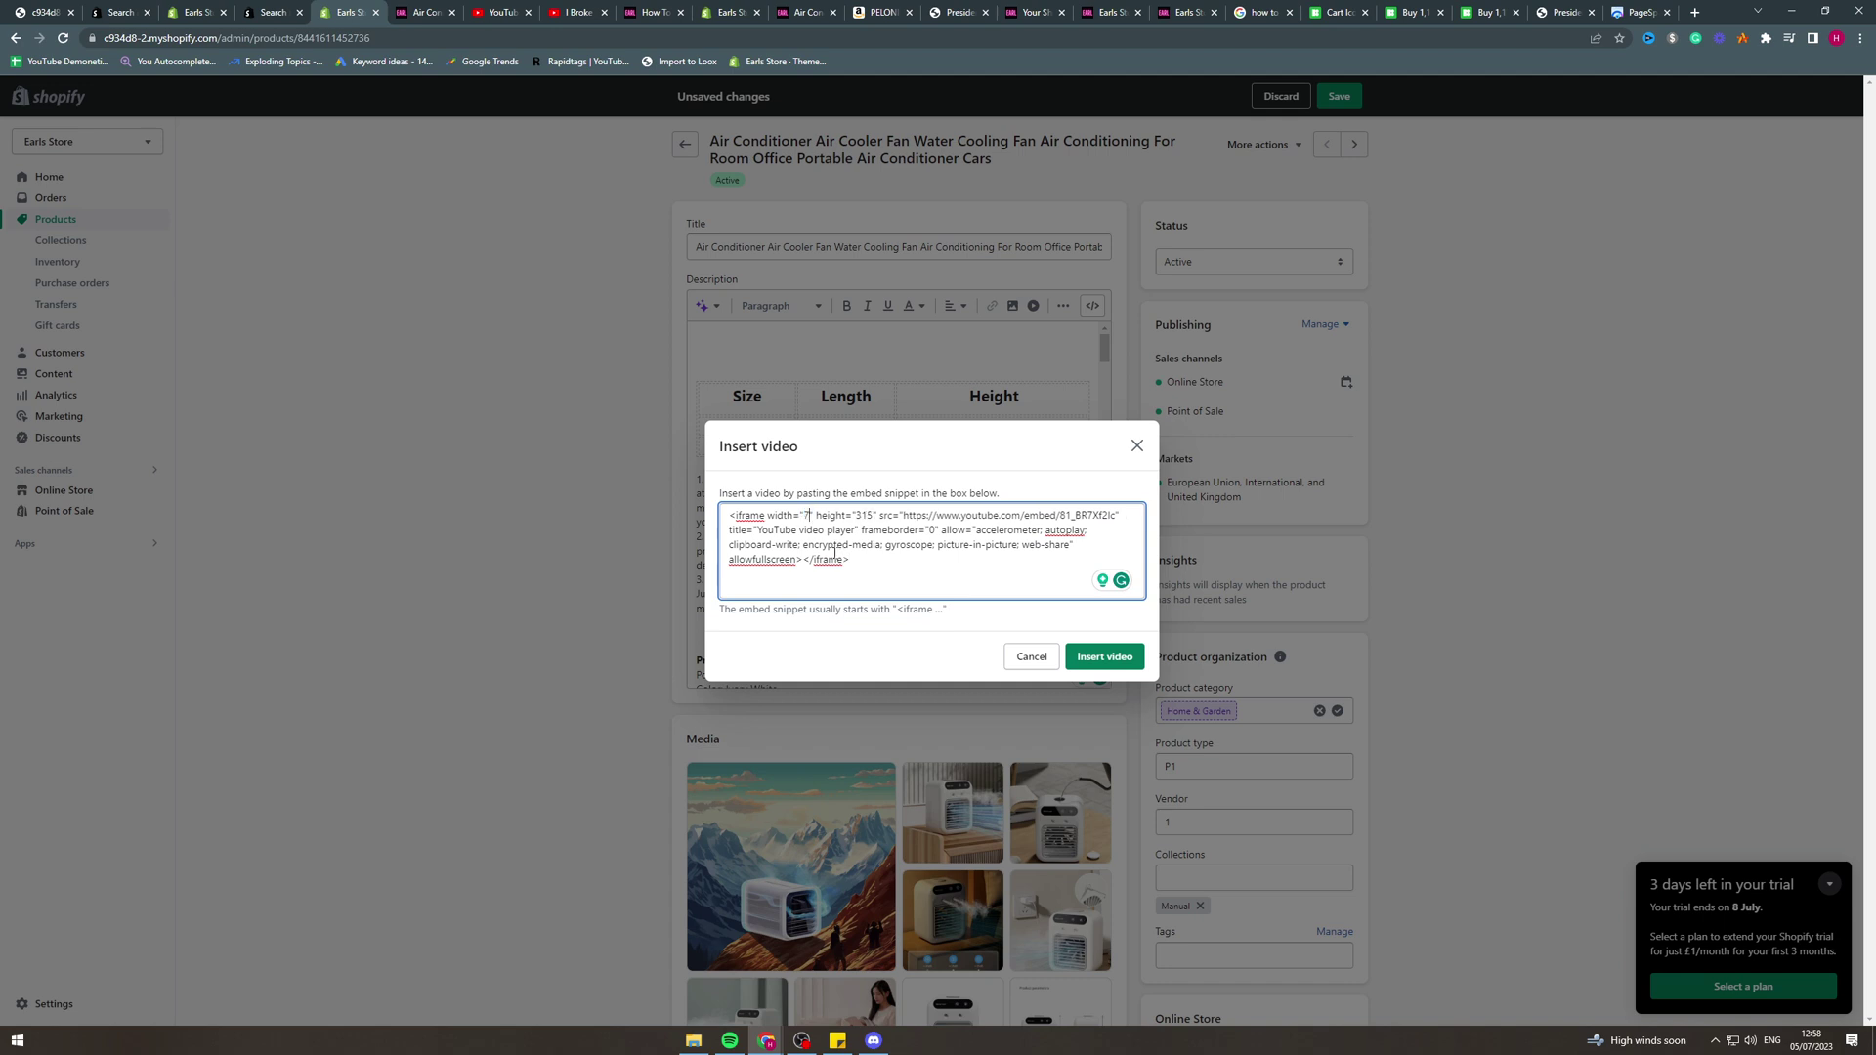
{"action": "left_click", "coordinate": [1110, 653]}
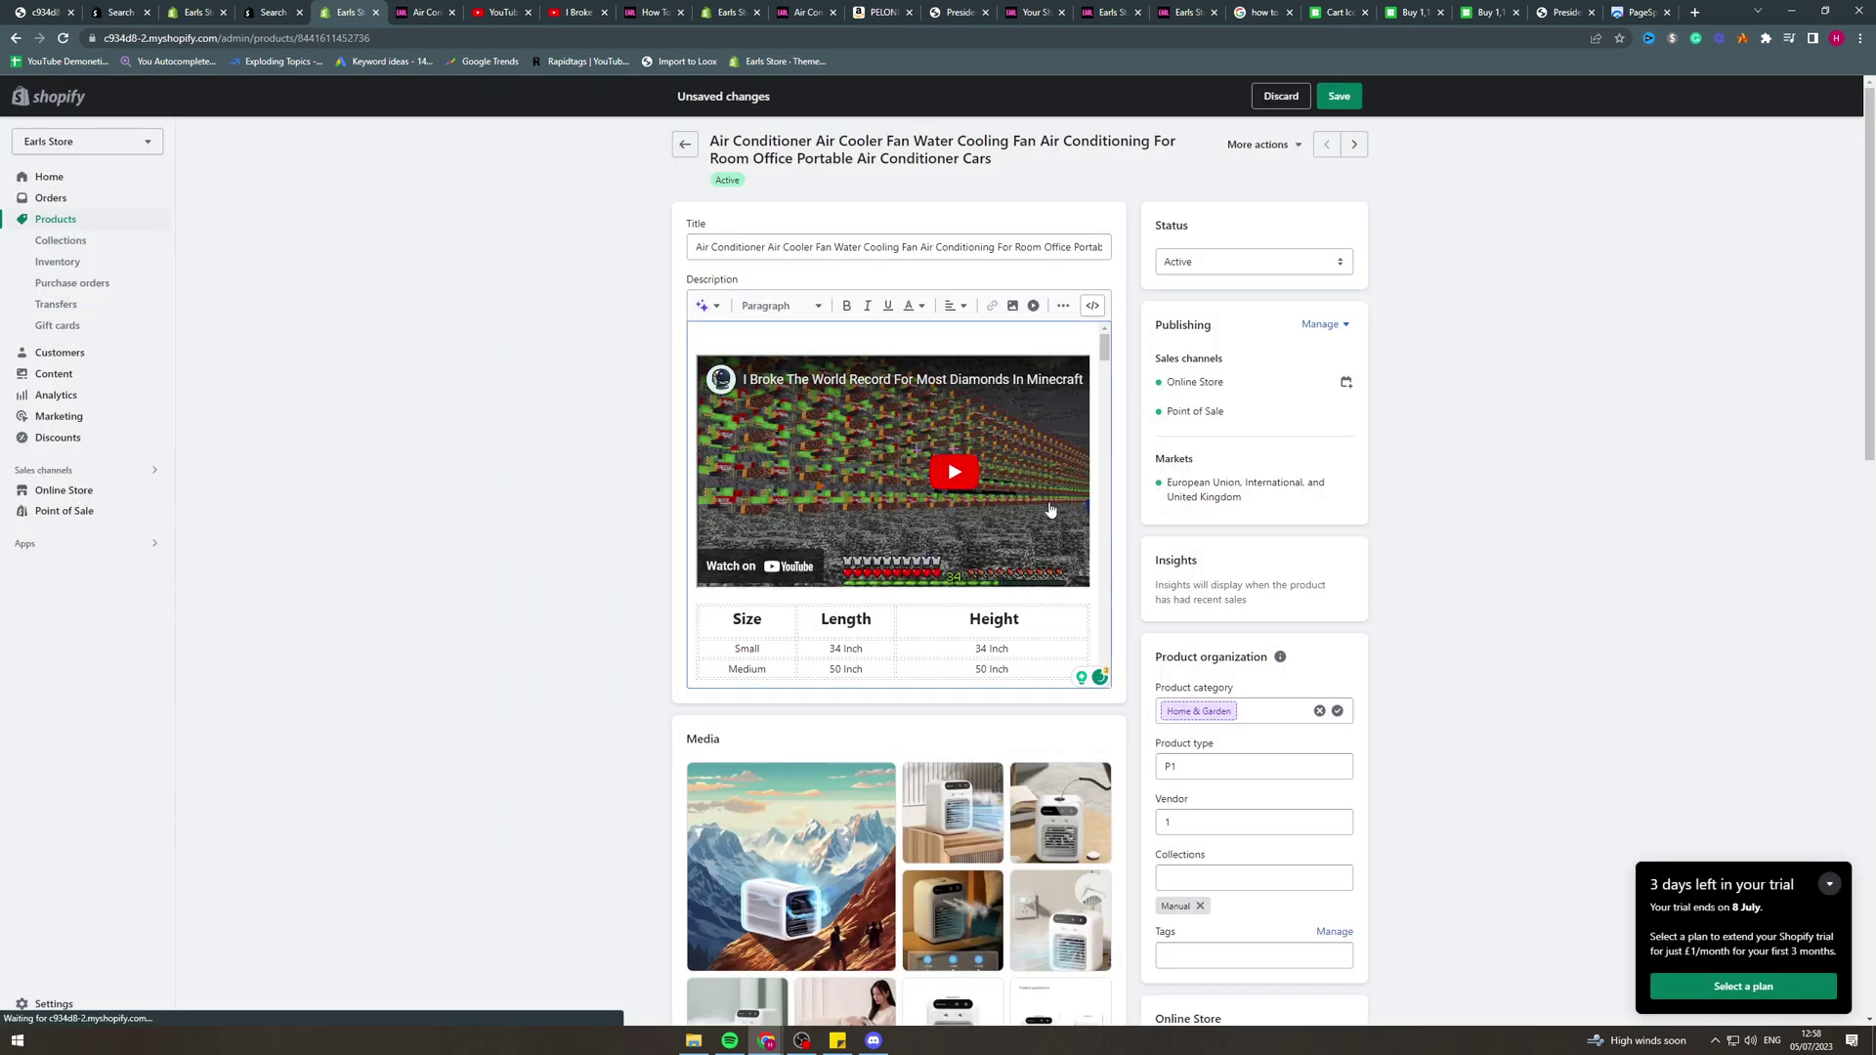
{"action": "left_click", "coordinate": [1335, 98]}
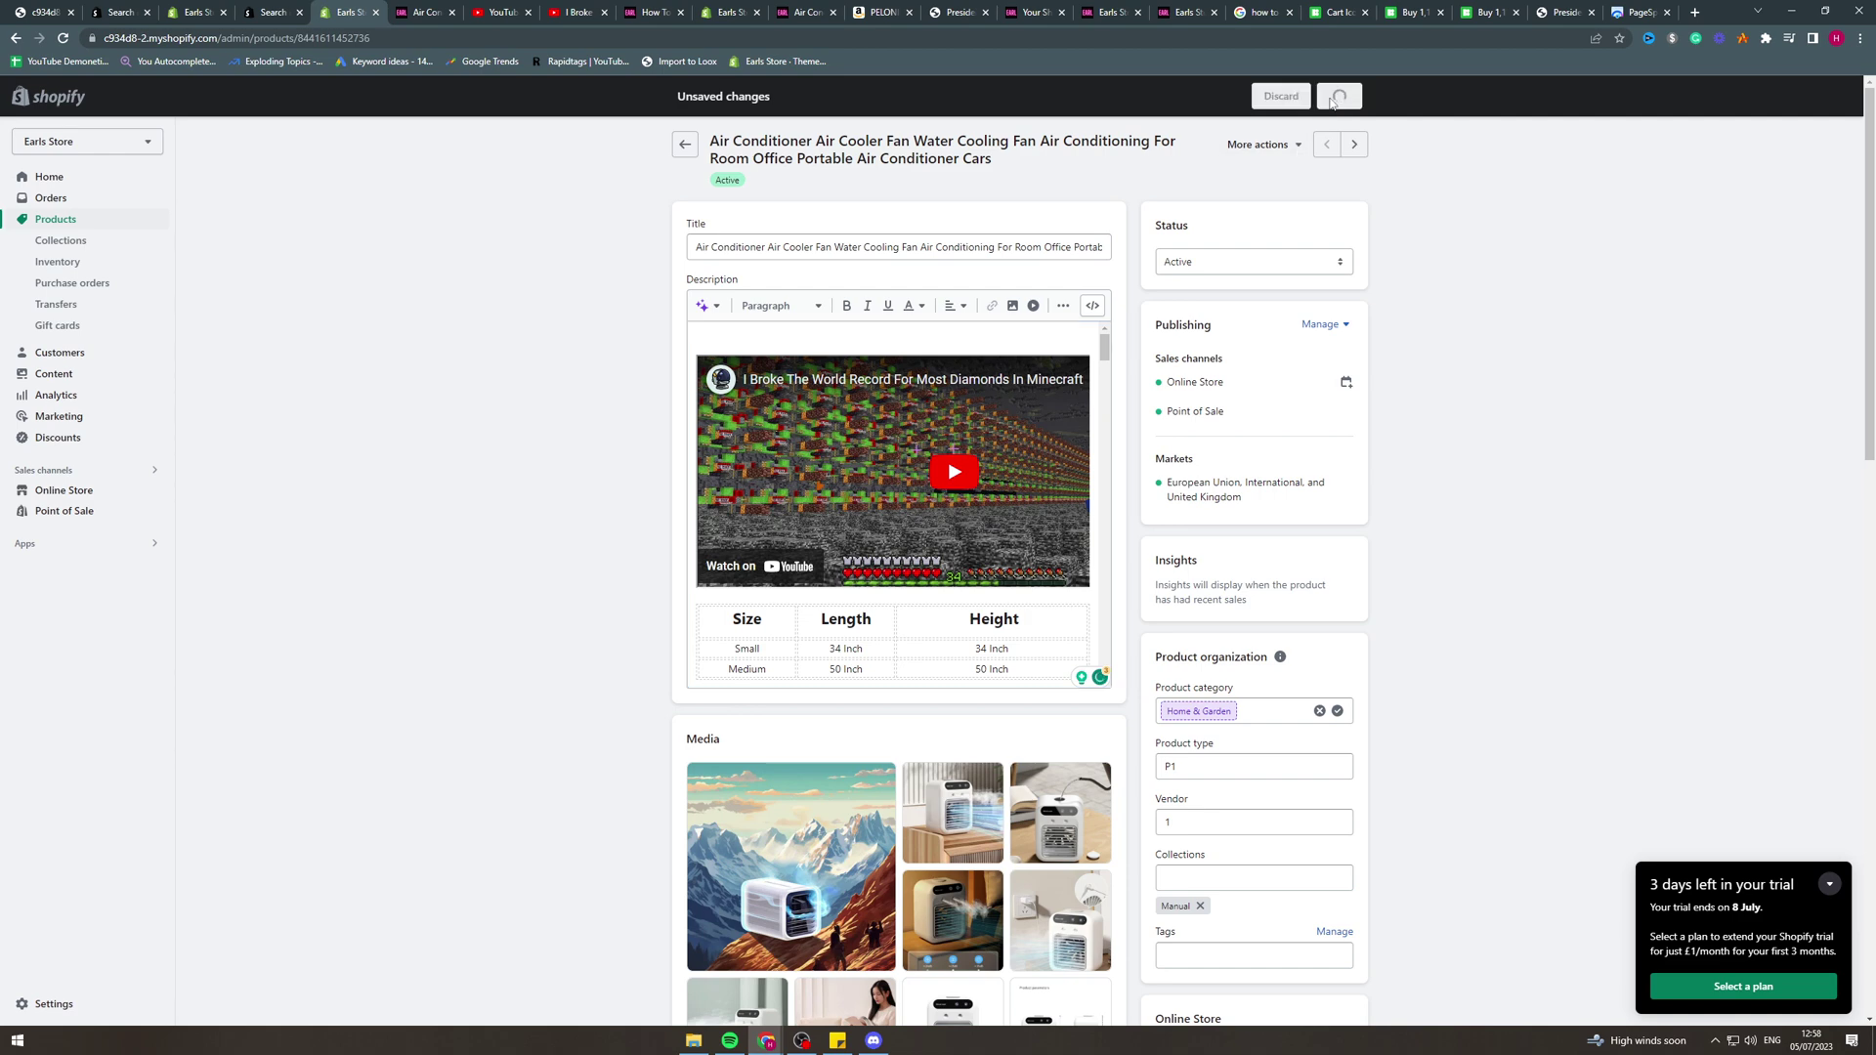
{"action": "left_click", "coordinate": [1260, 144]}
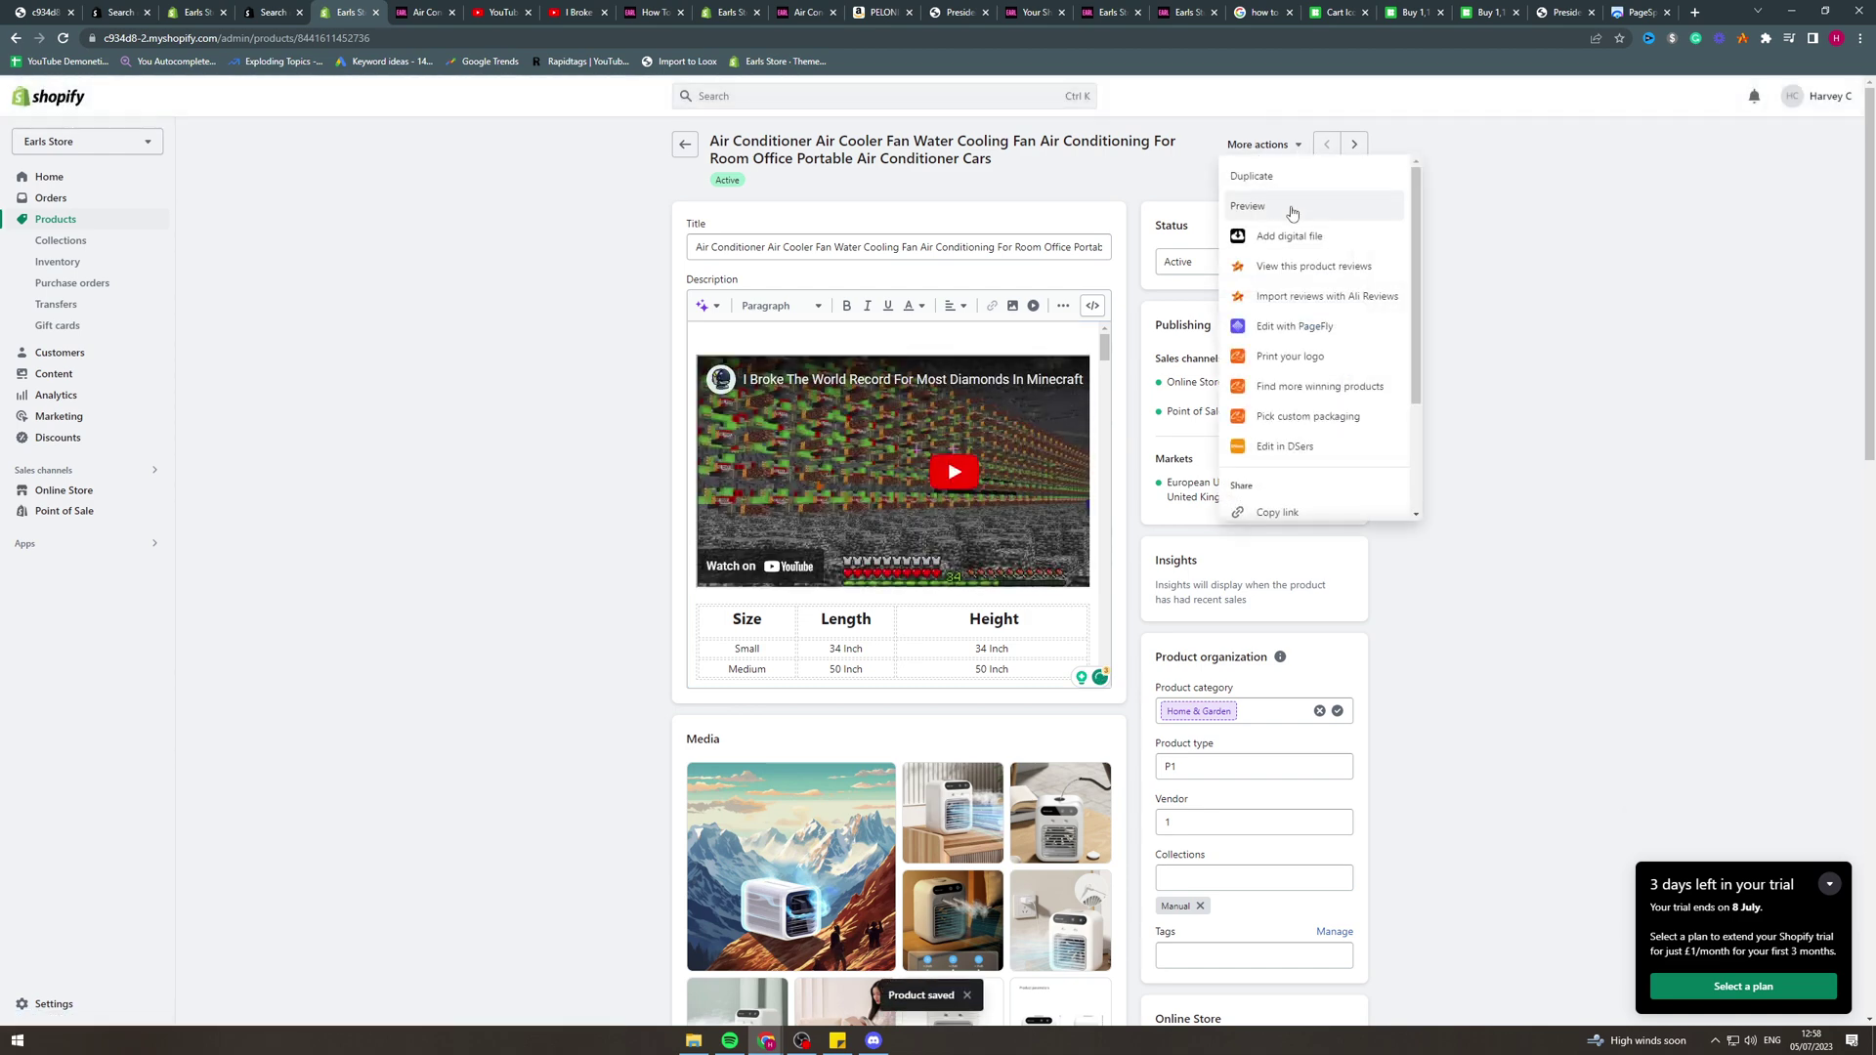
Step: Preview the storefront product page, play the embedded Minecraft video and scroll through the page
{"action": "left_click", "coordinate": [1297, 203]}
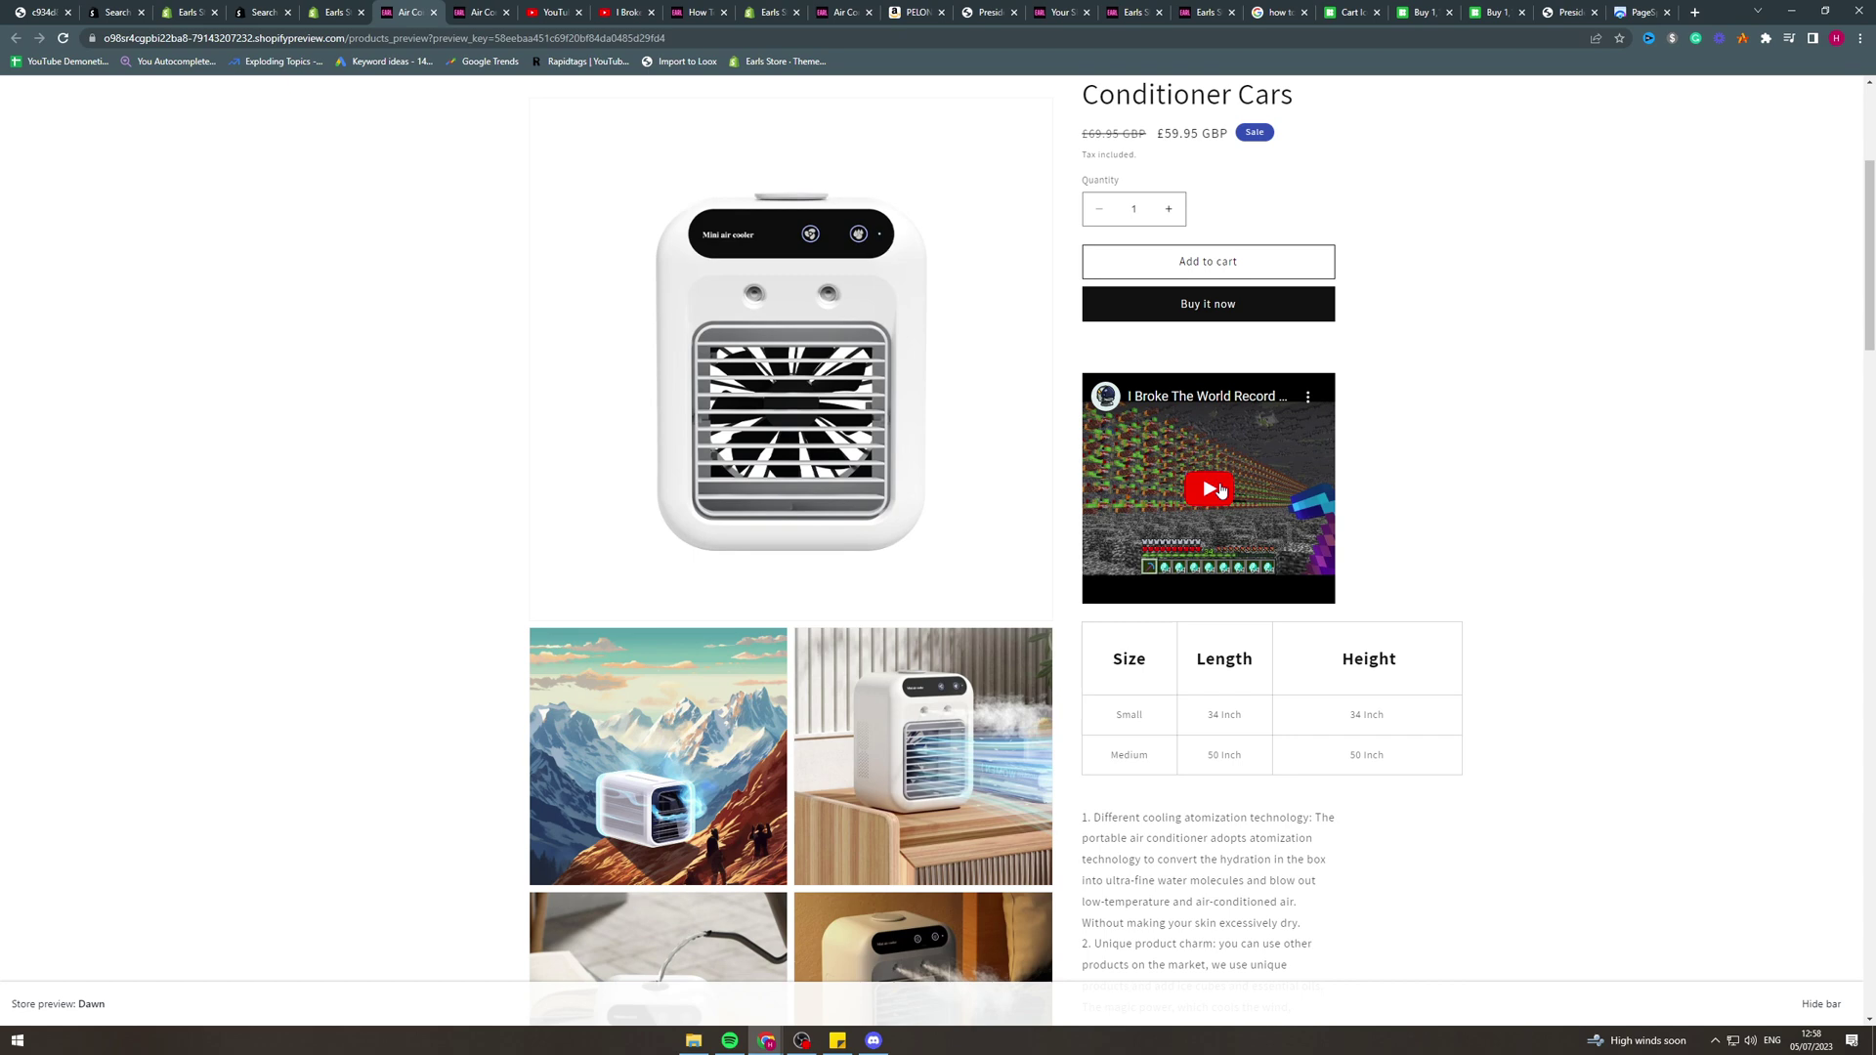
{"action": "left_click", "coordinate": [1209, 492]}
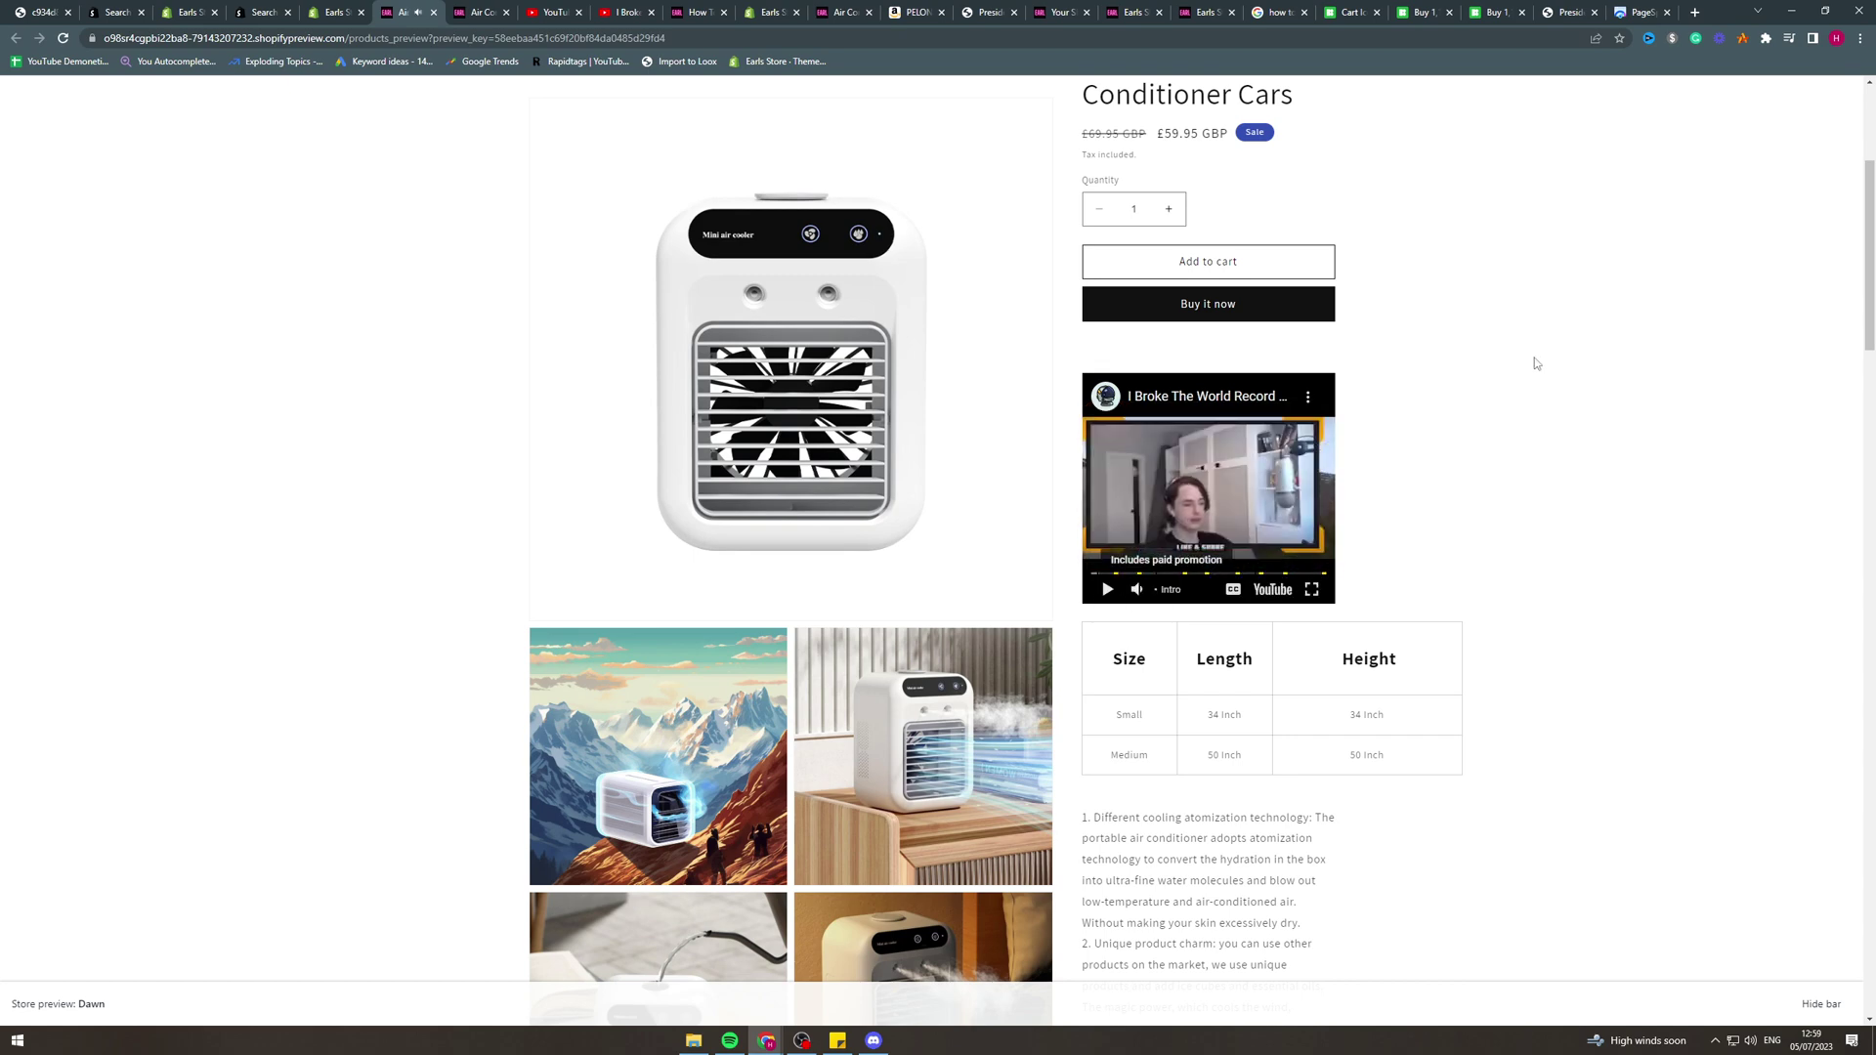
{"action": "scroll", "coordinate": [1373, 531], "scroll_direction": "down", "scroll_amount": 7}
{"action": "scroll", "coordinate": [1232, 746], "scroll_direction": "down", "scroll_amount": 15}
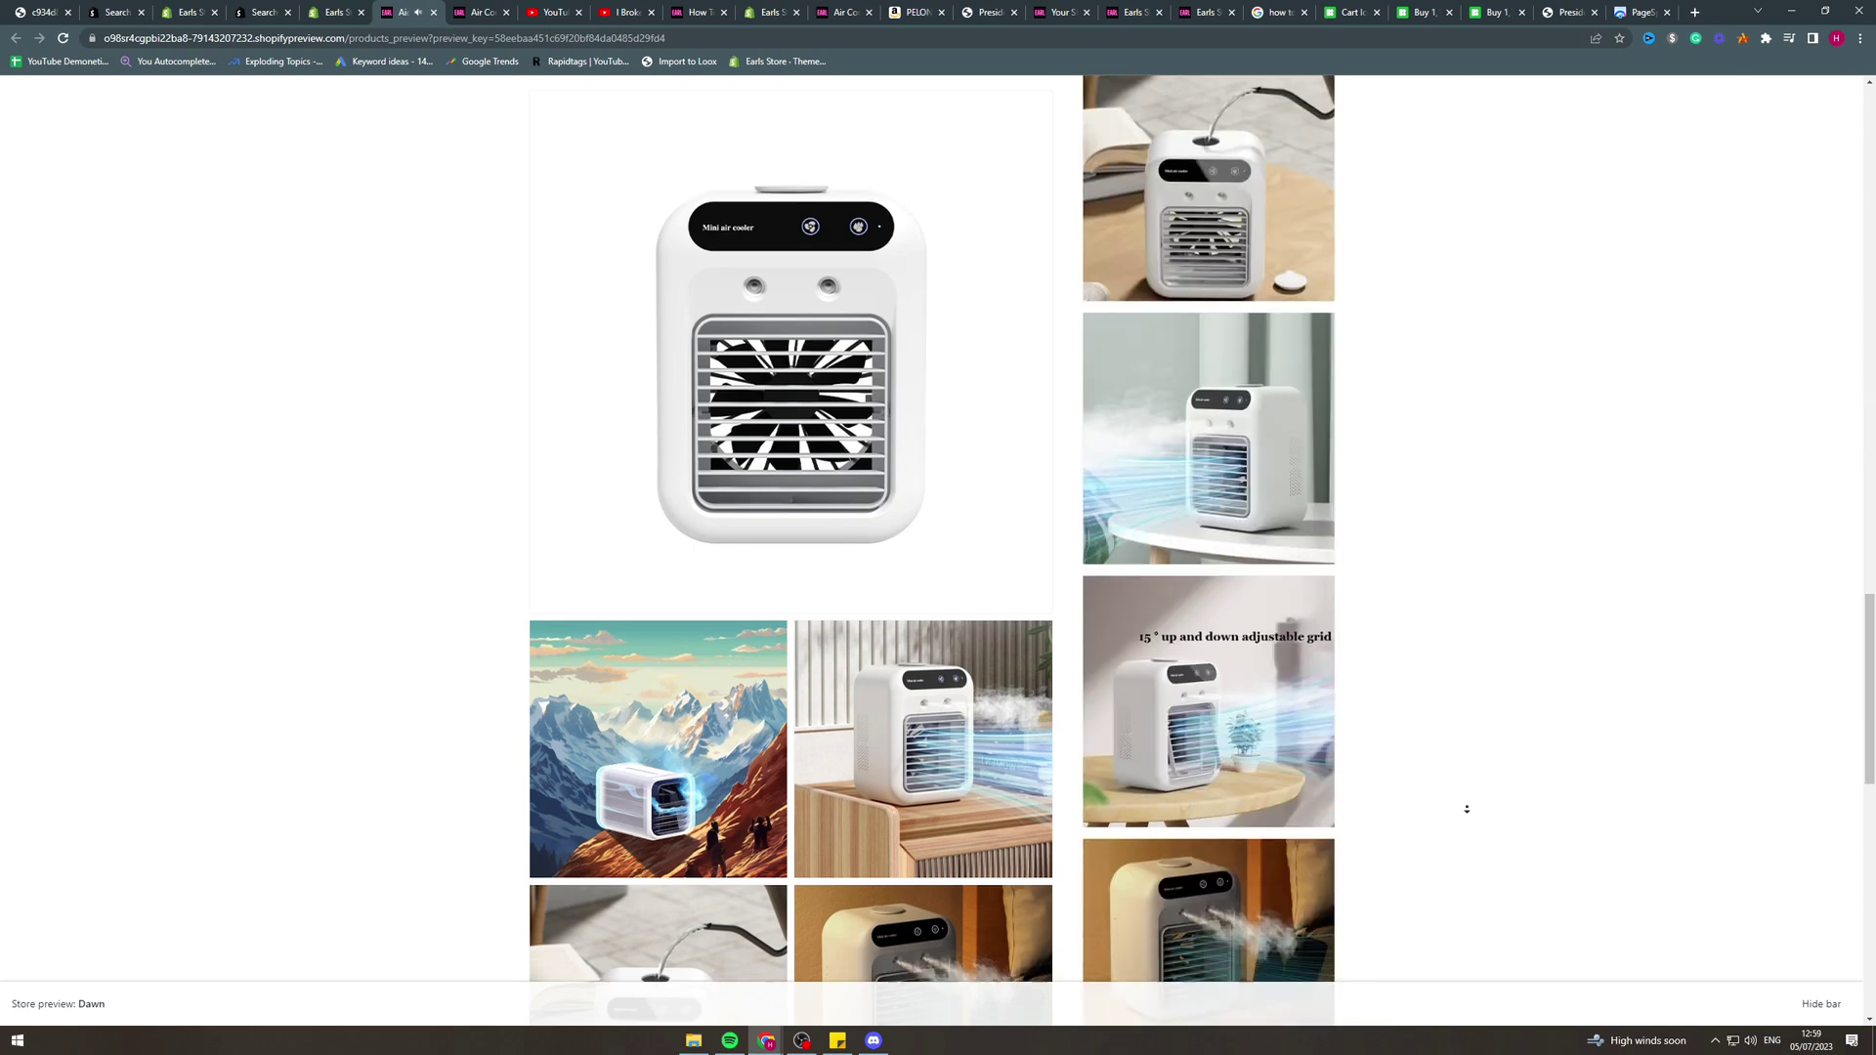
{"action": "scroll", "coordinate": [1356, 365], "scroll_direction": "up", "scroll_amount": 20}
{"action": "scroll", "coordinate": [963, 210], "scroll_direction": "down", "scroll_amount": 1}
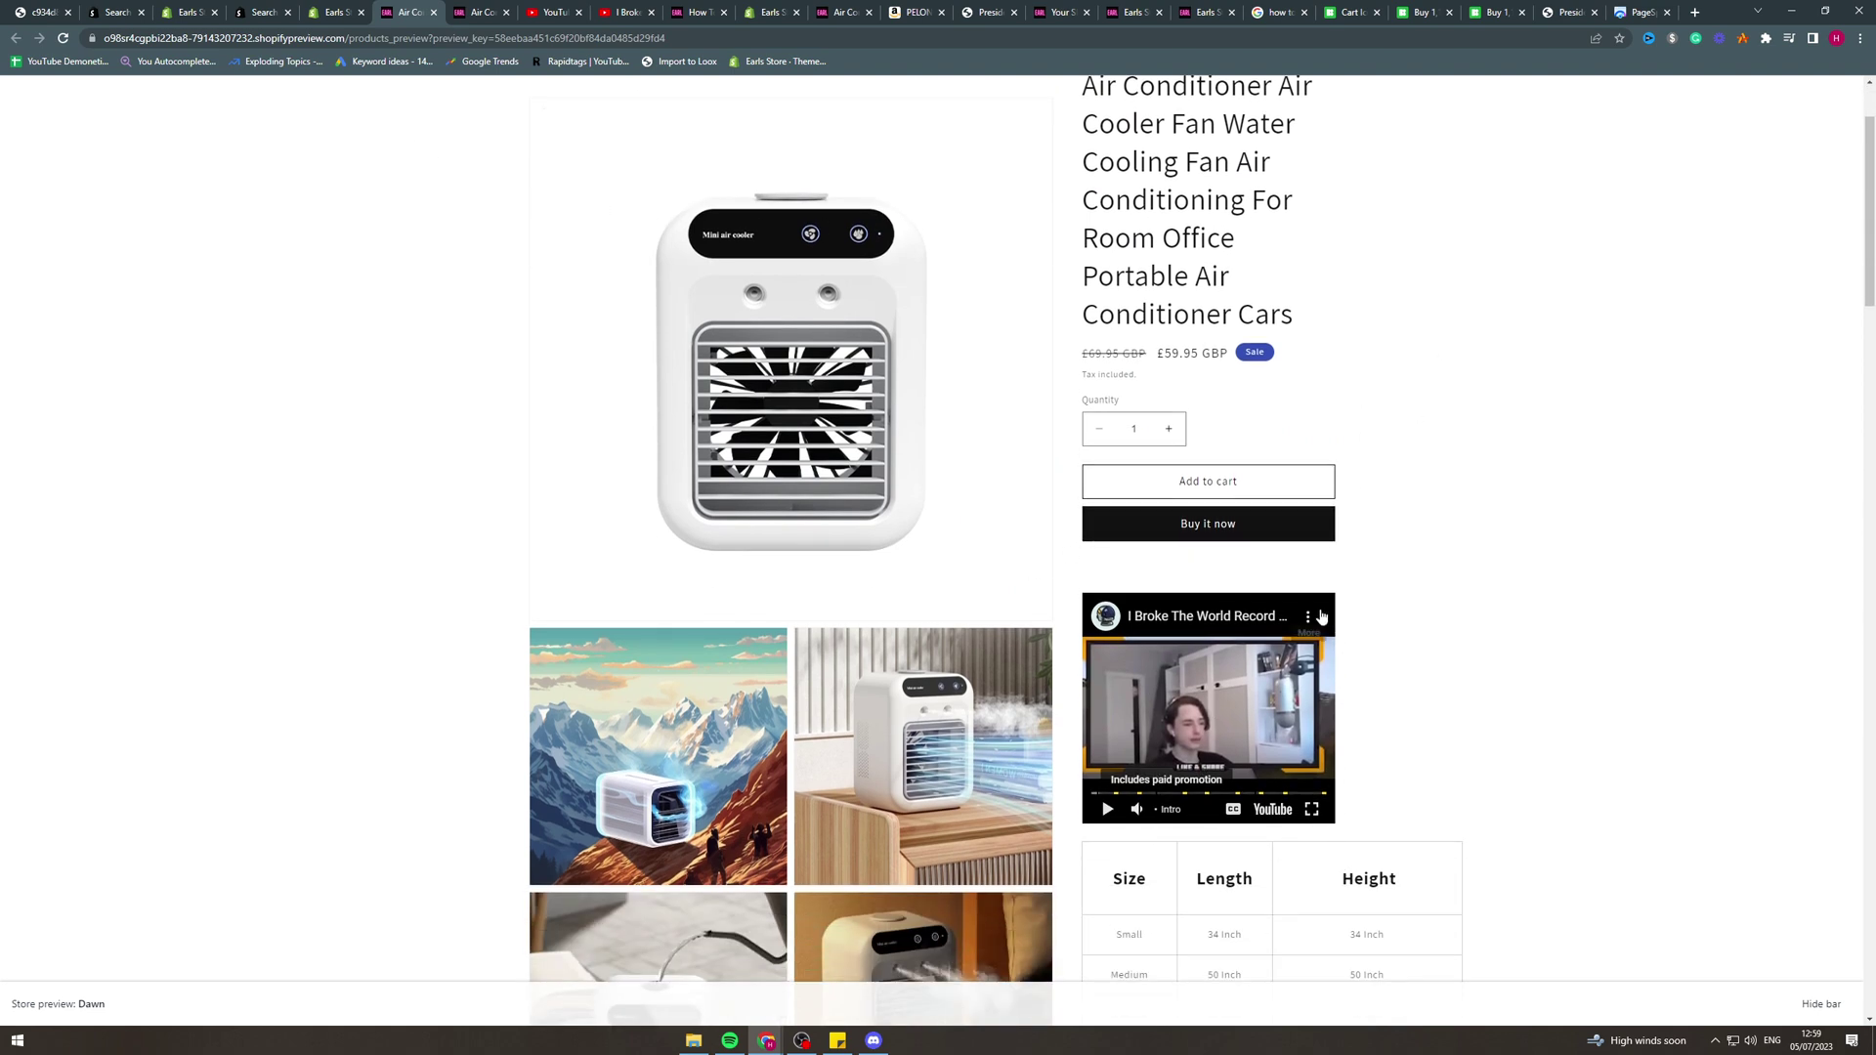
{"action": "scroll", "coordinate": [1335, 478], "scroll_direction": "up", "scroll_amount": 1}
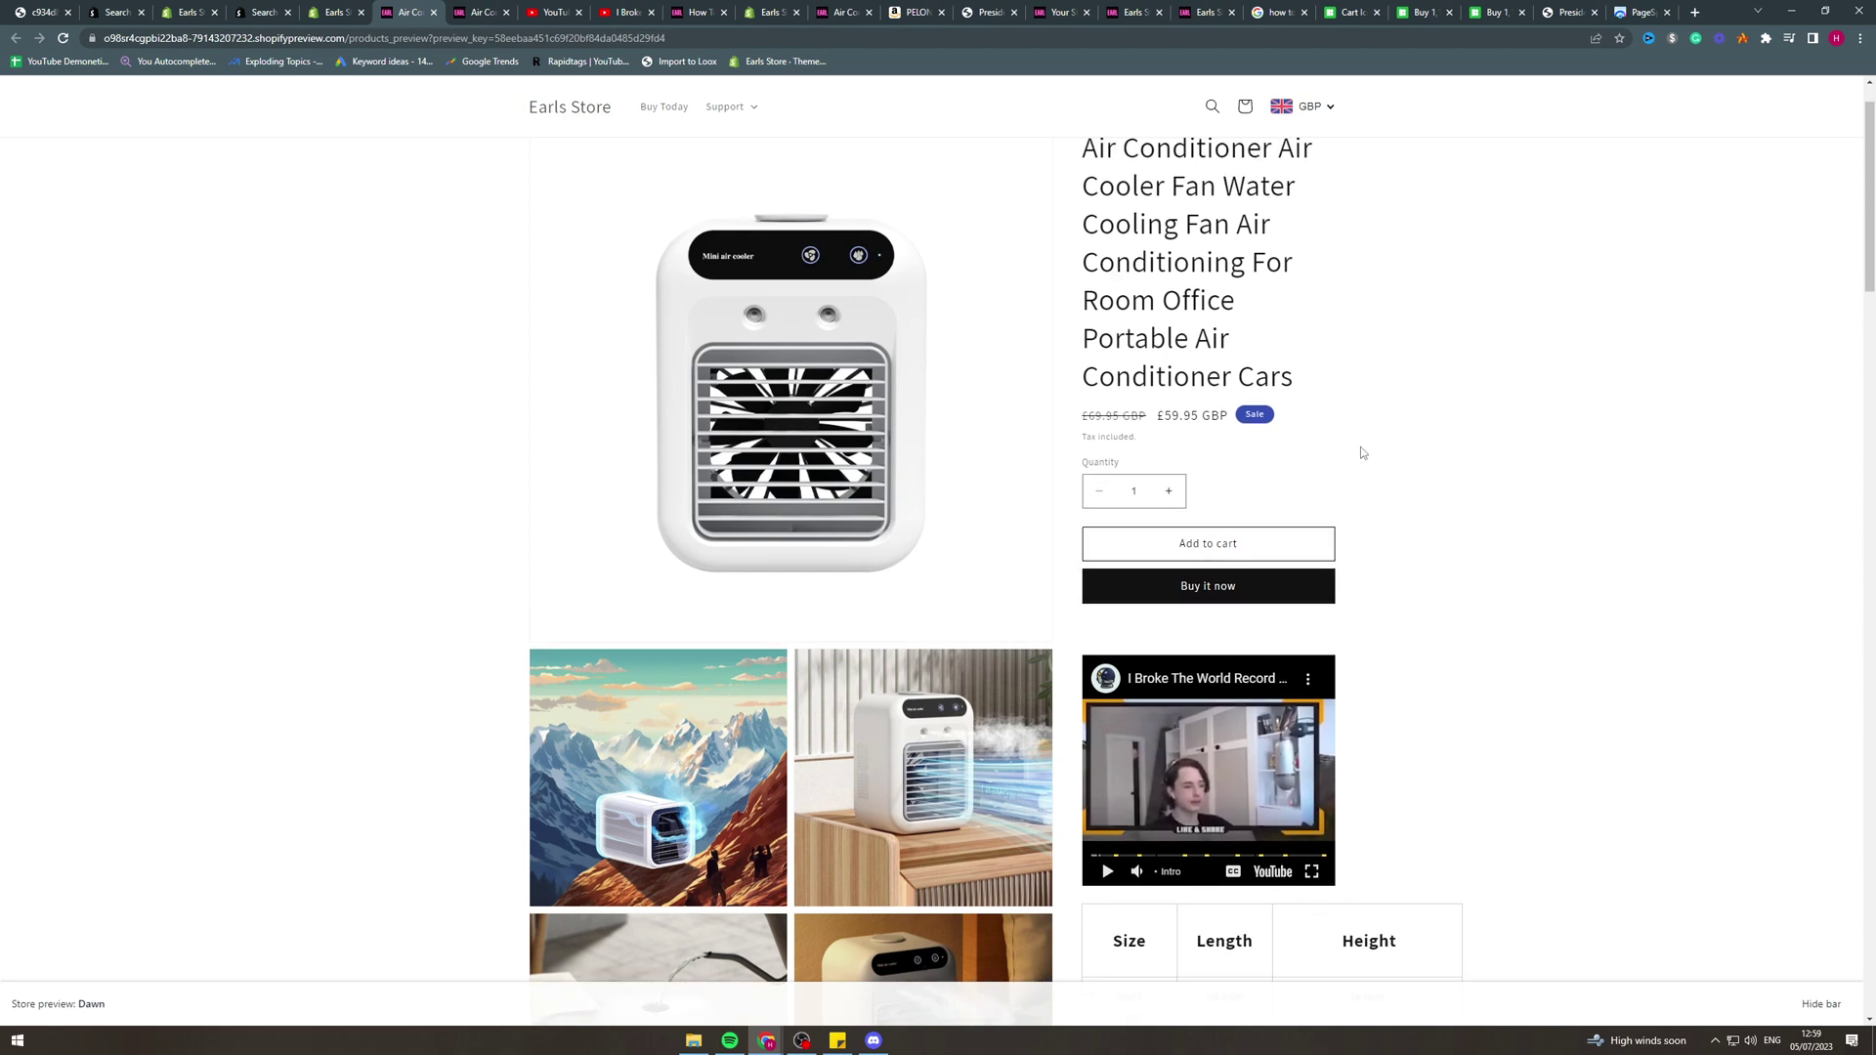
{"action": "scroll", "coordinate": [1286, 831], "scroll_direction": "down", "scroll_amount": 2}
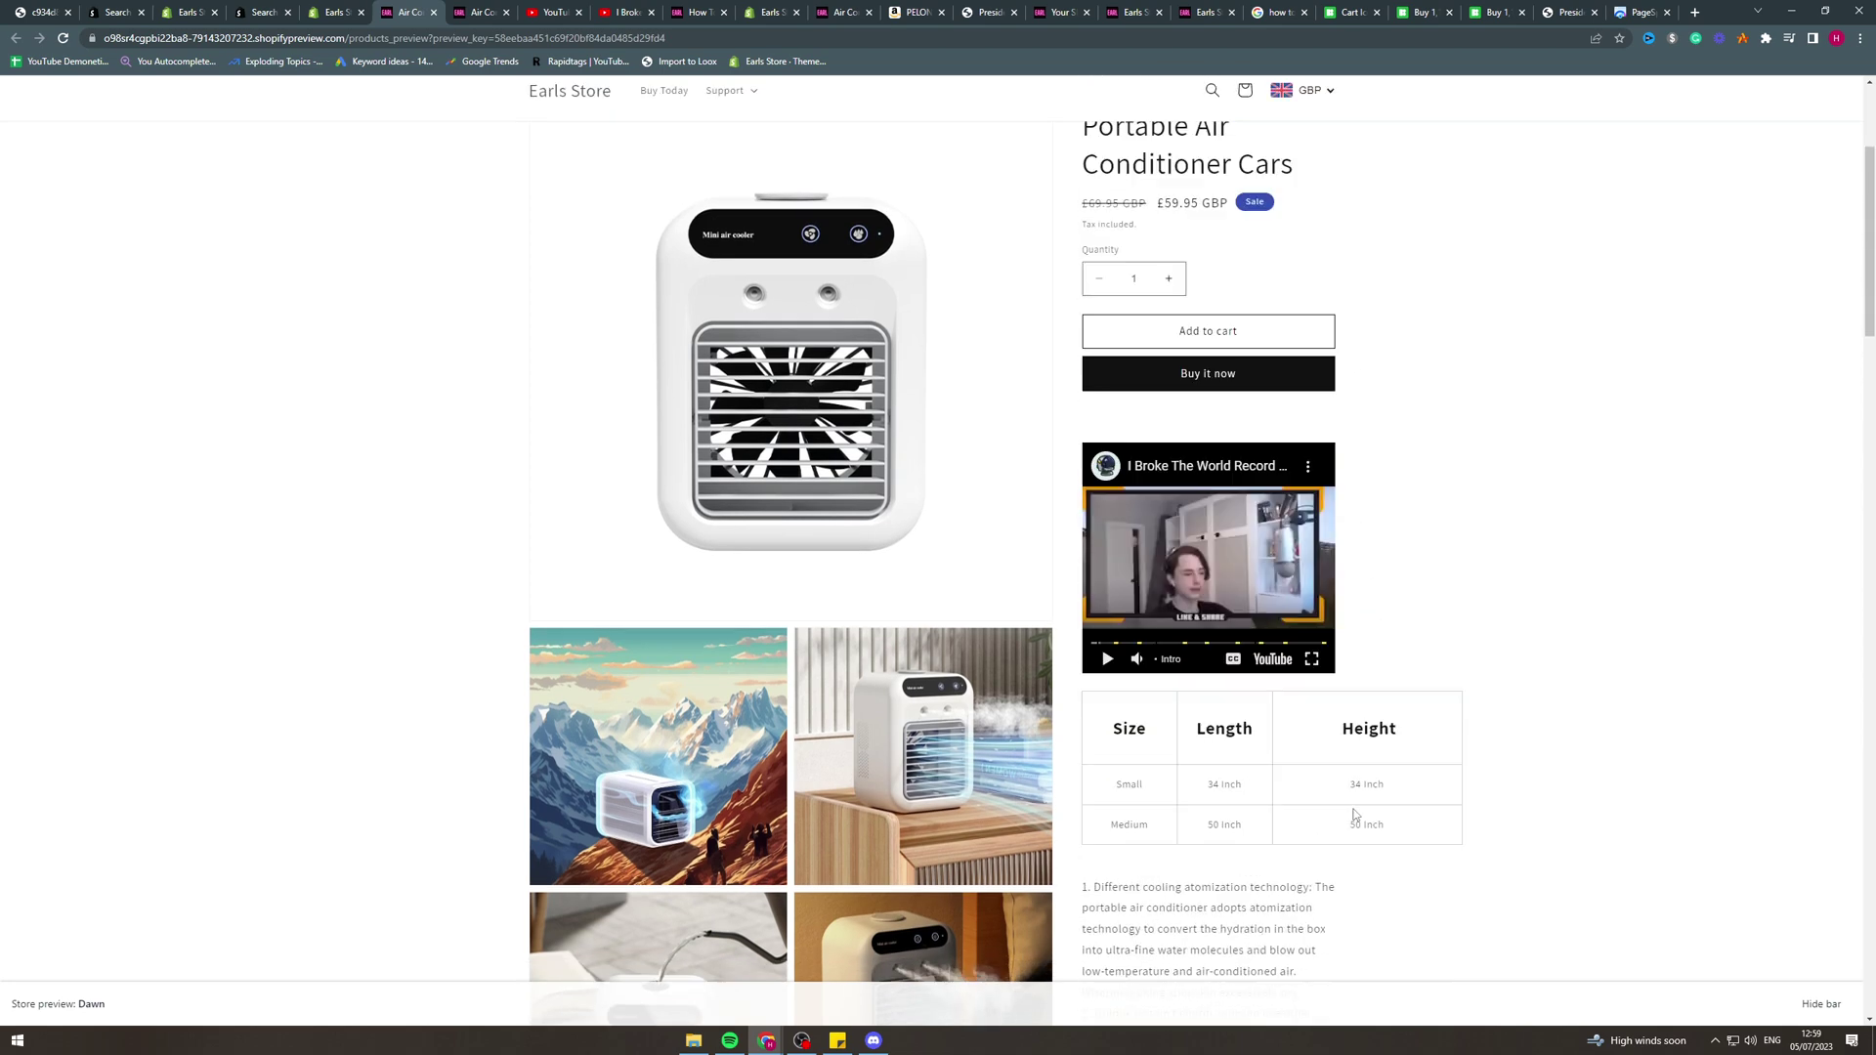
{"action": "scroll", "coordinate": [1156, 344], "scroll_direction": "up", "scroll_amount": 3}
Step: Launch PageFly Landing Page Builder from Apps and open its dashboard in a new tab
{"action": "left_click", "coordinate": [330, 14]}
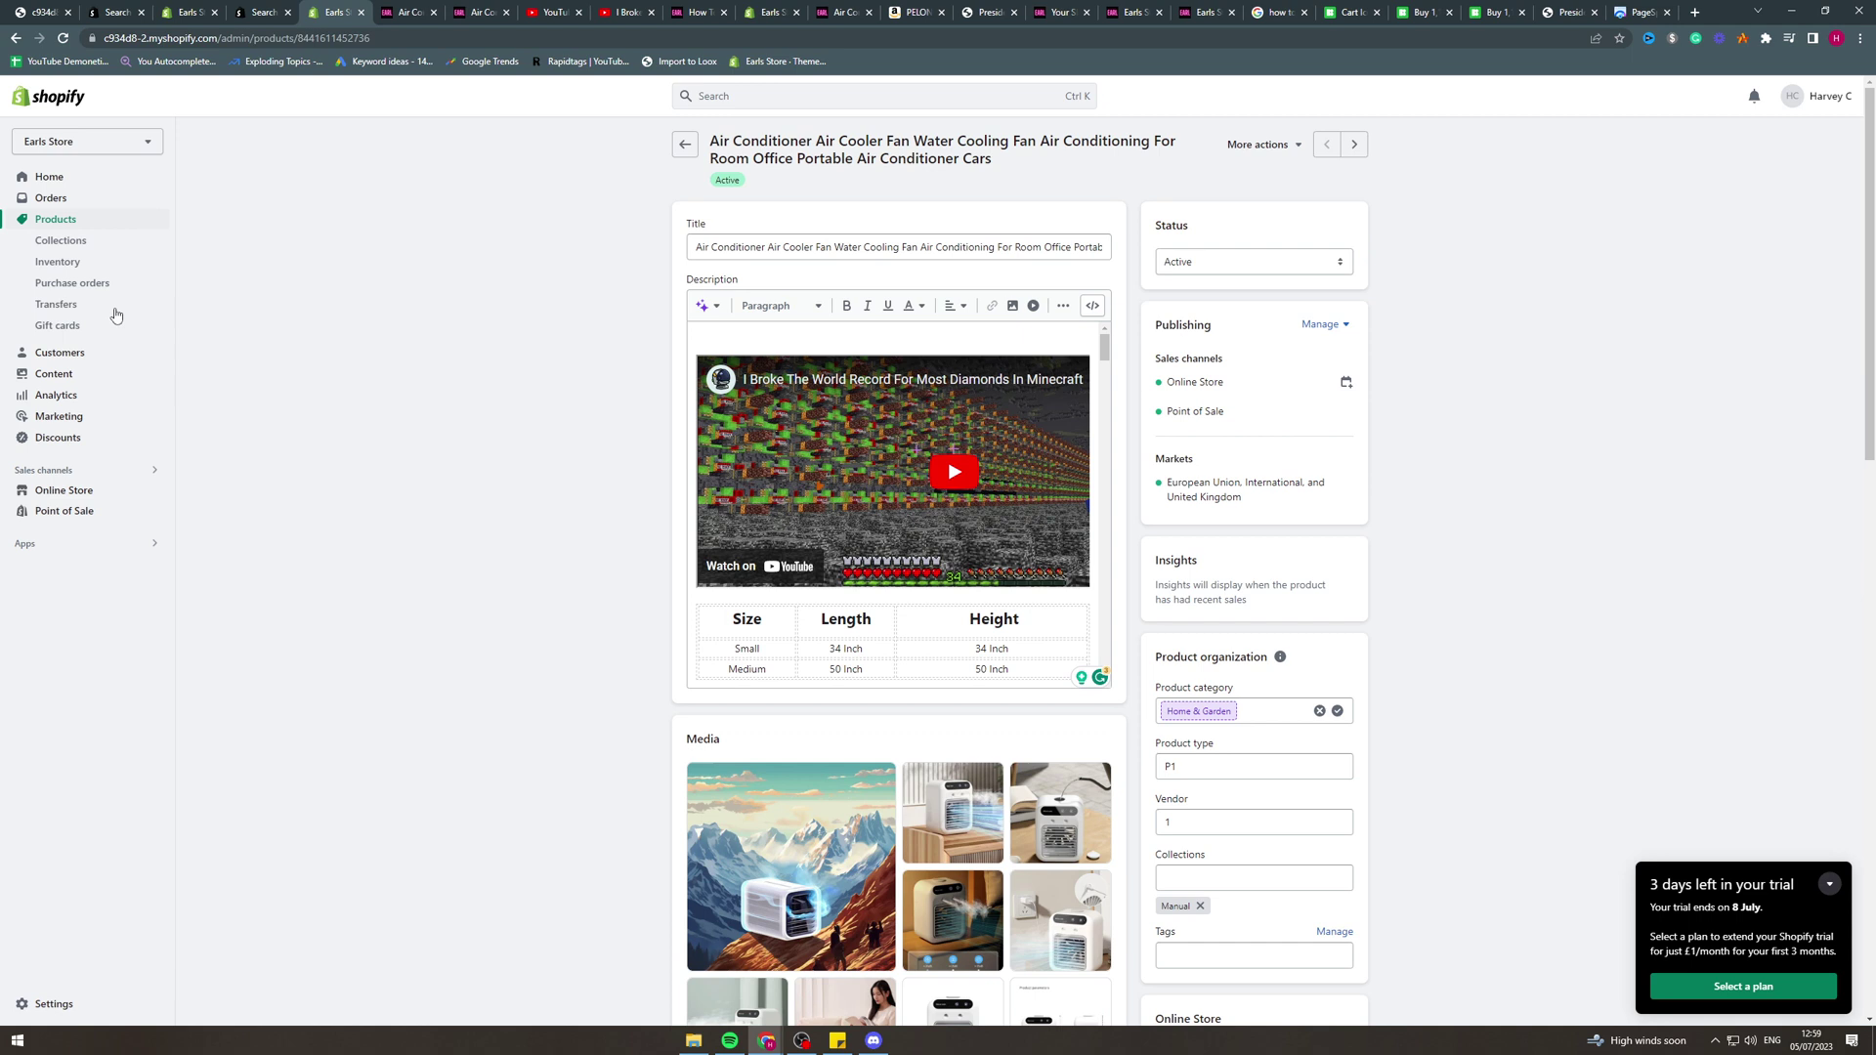
{"action": "left_click", "coordinate": [74, 543]}
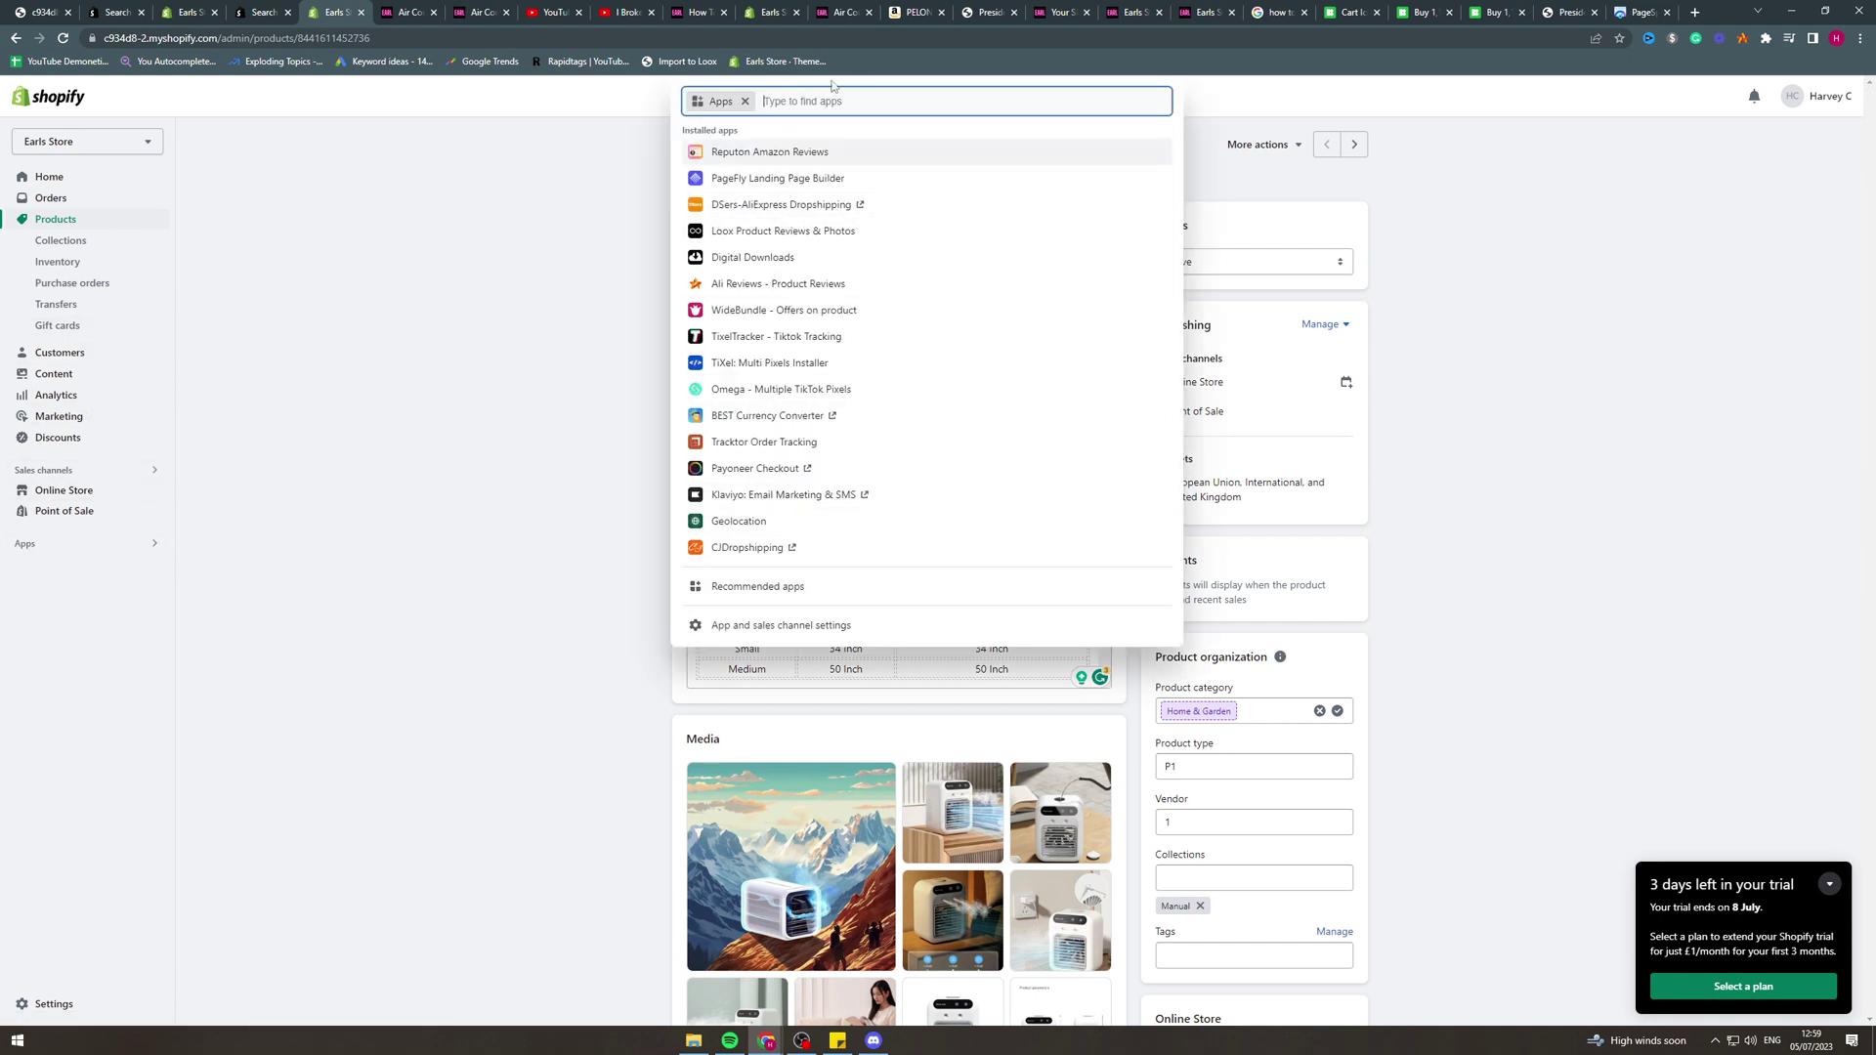
{"action": "left_click", "coordinate": [787, 180]}
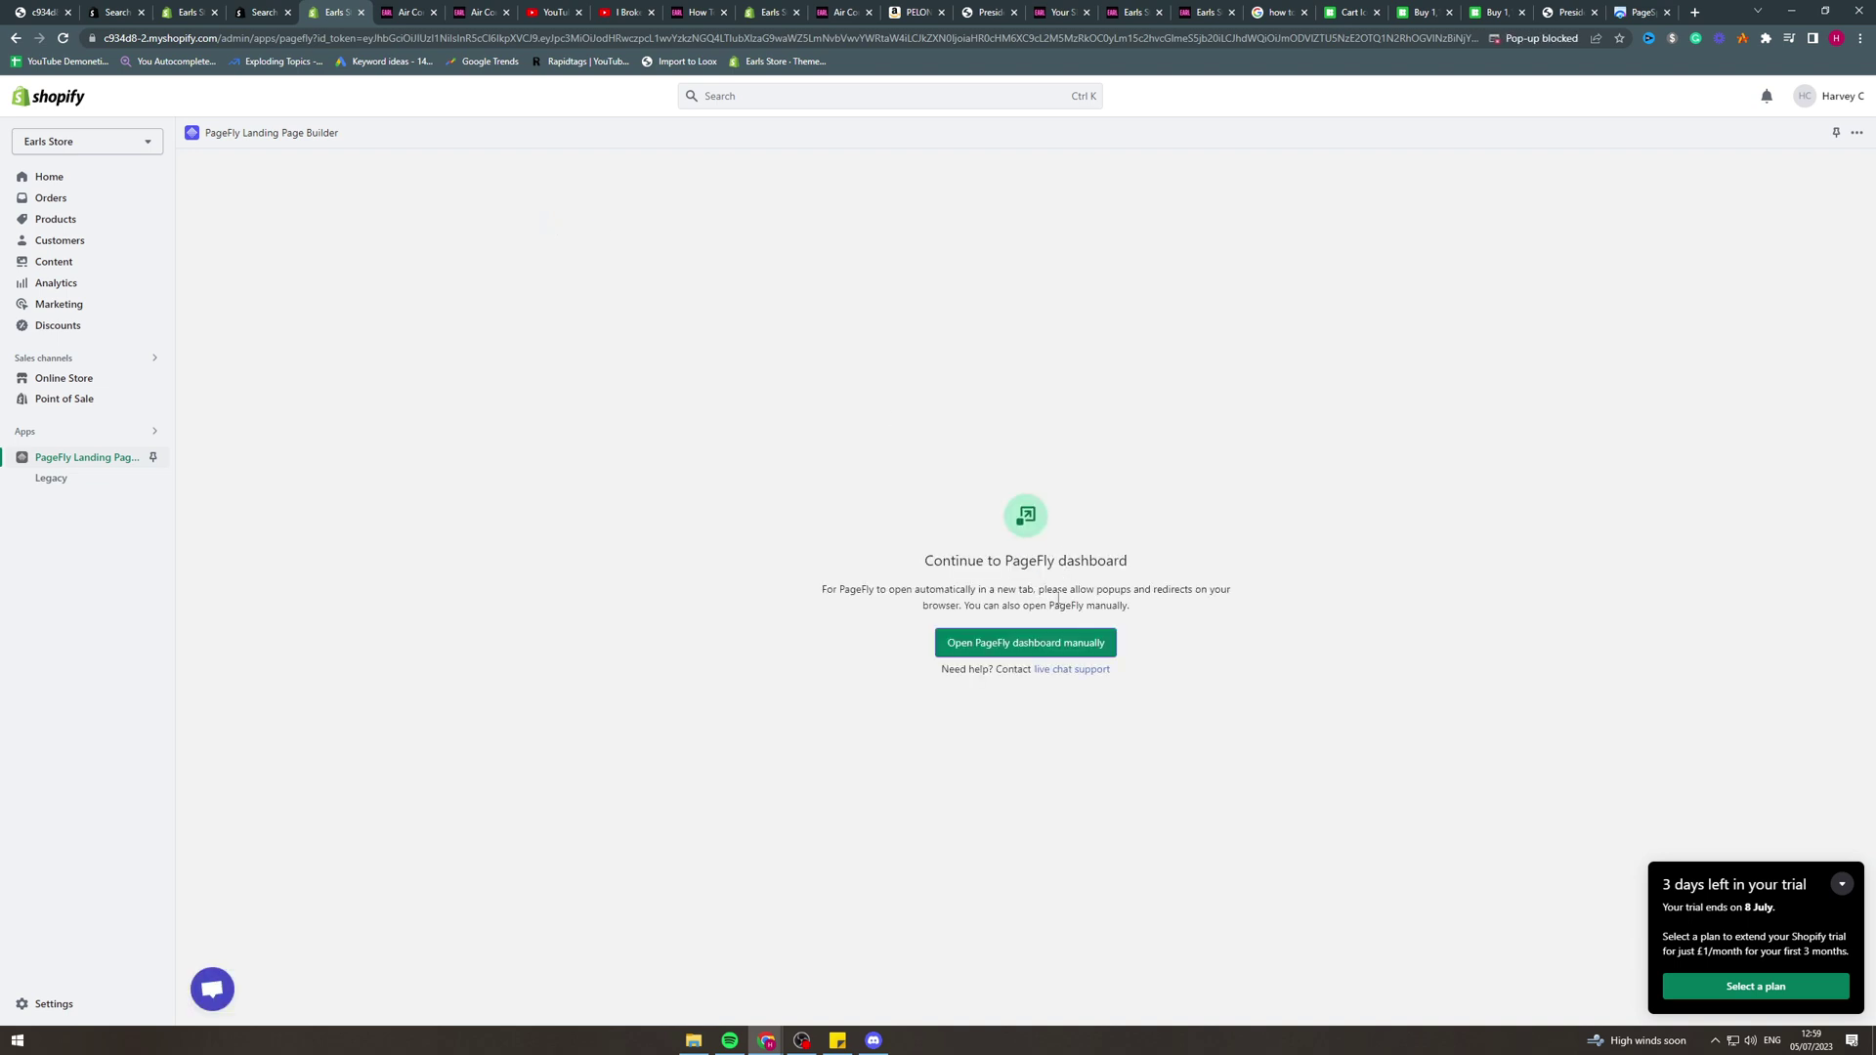
{"action": "left_click", "coordinate": [1033, 645]}
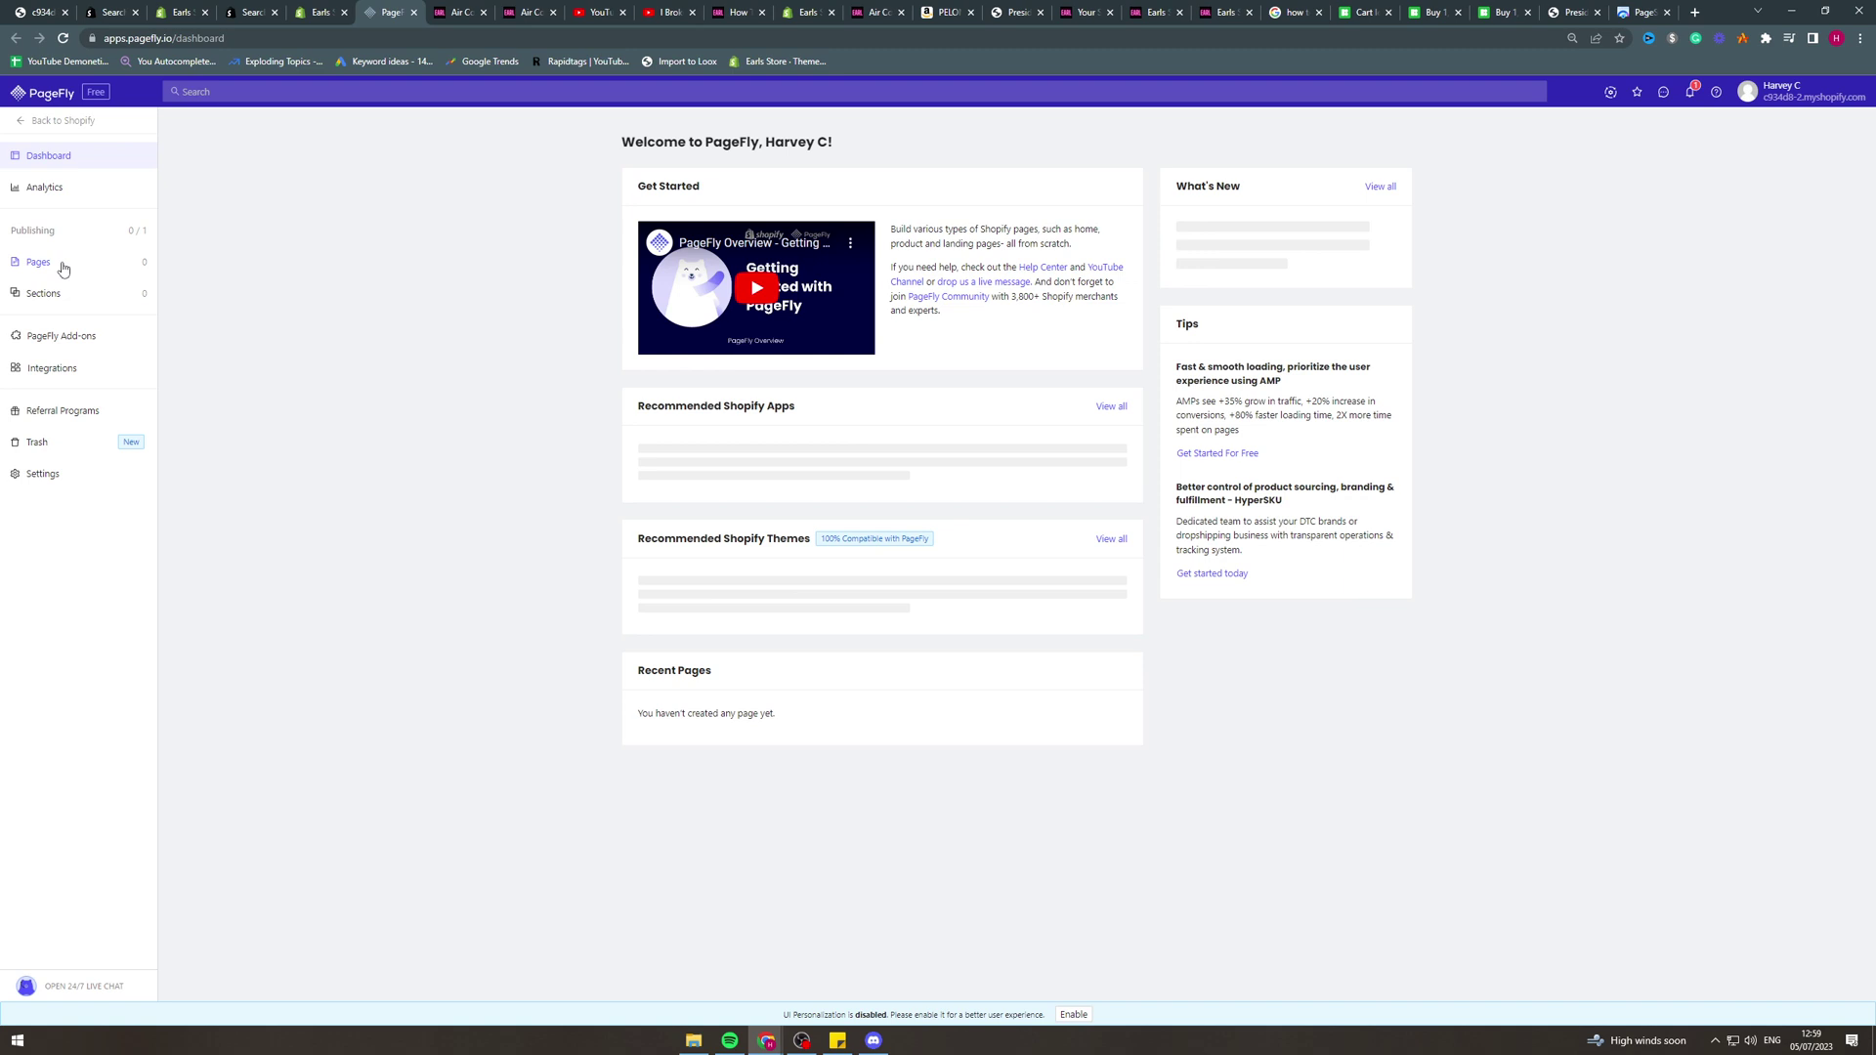
Step: Create a blank page from PageFly's Product Pages list
{"action": "mouse_move", "coordinate": [63, 269]}
{"action": "left_click", "coordinate": [221, 326]}
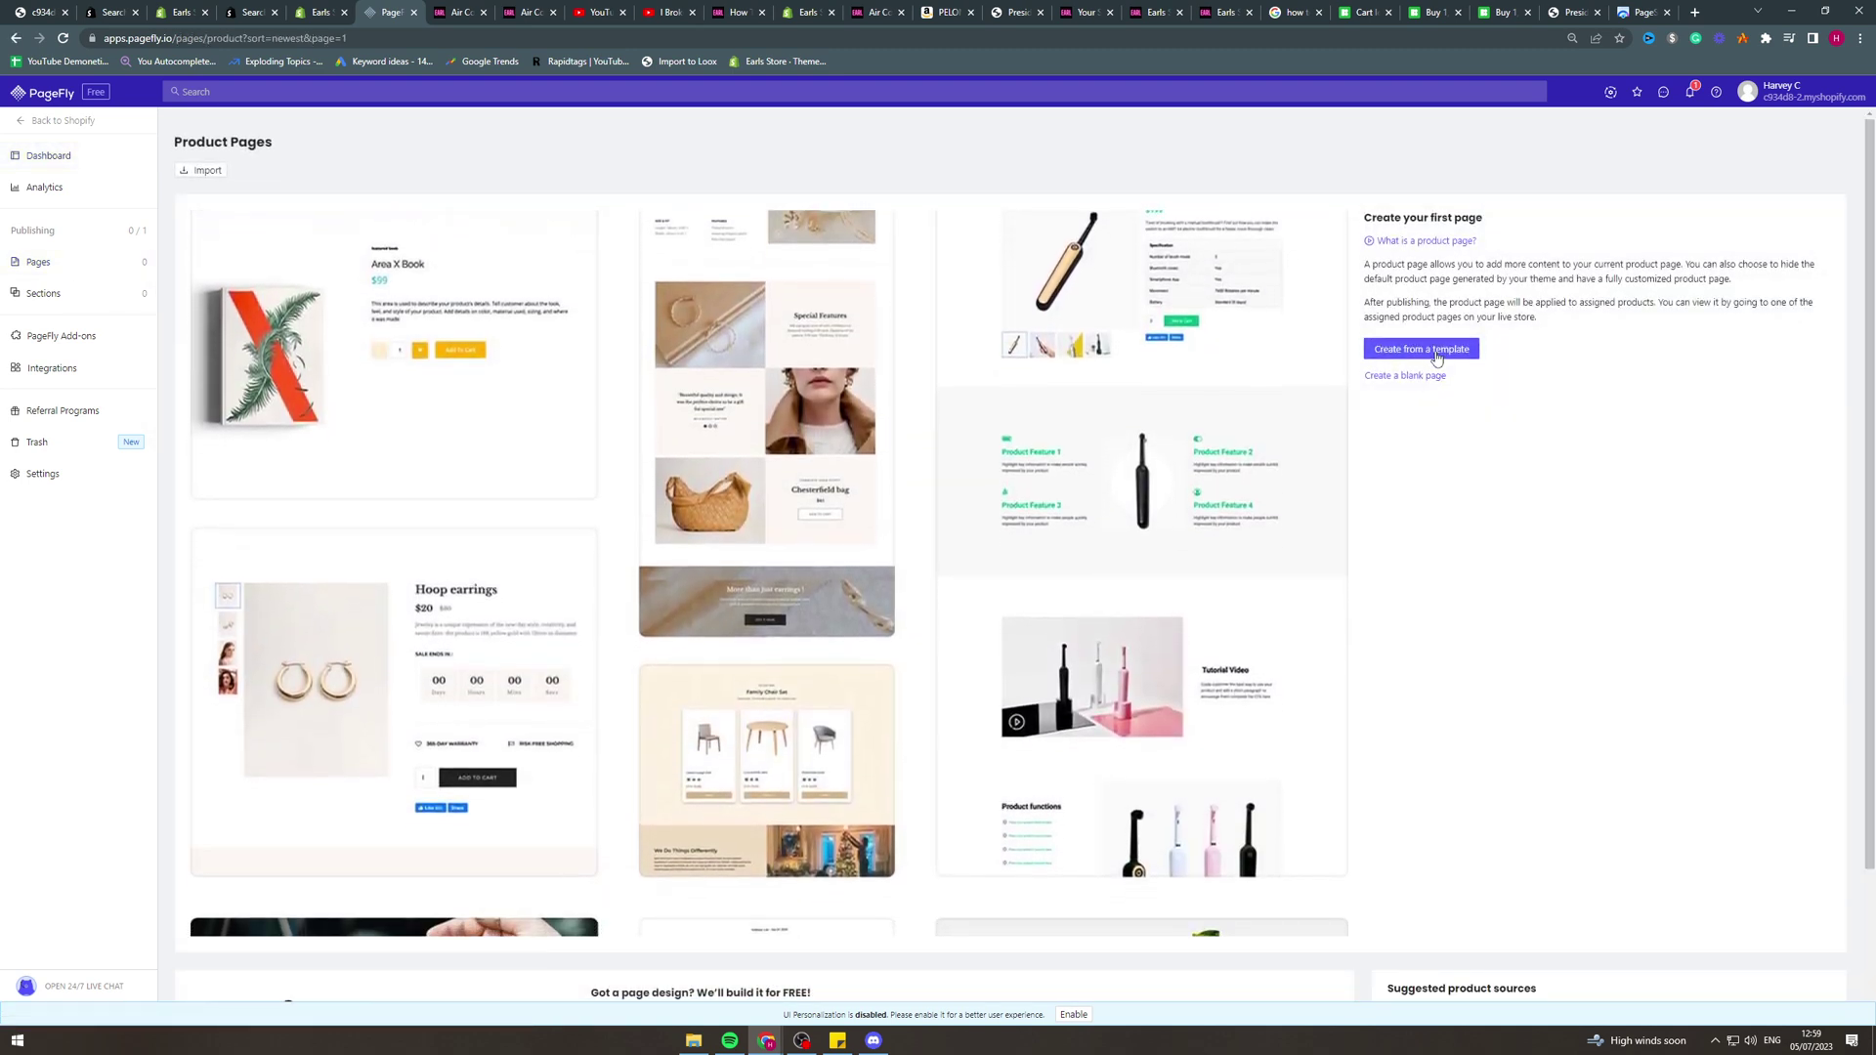
{"action": "left_click", "coordinate": [1428, 377]}
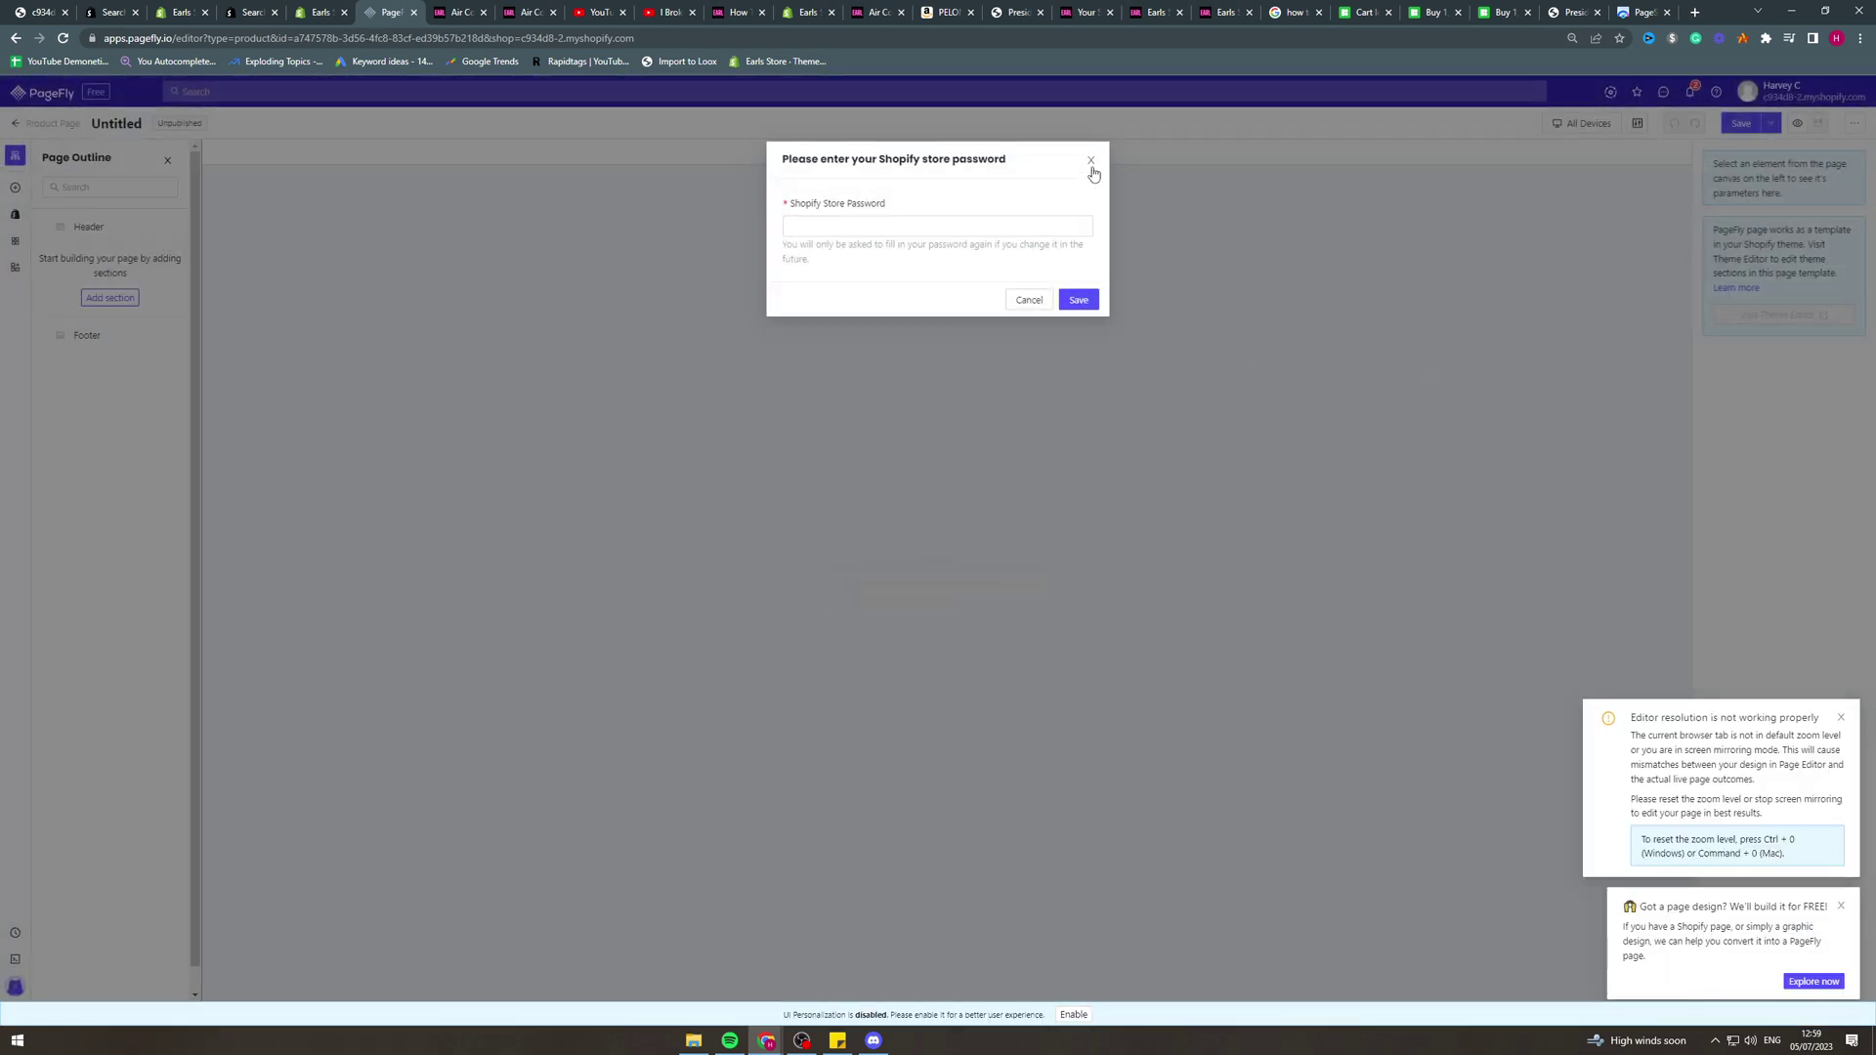
Step: Add an HTML/Liquid element to the blank page holding the pasted YouTube embed code
{"action": "left_click", "coordinate": [1082, 164]}
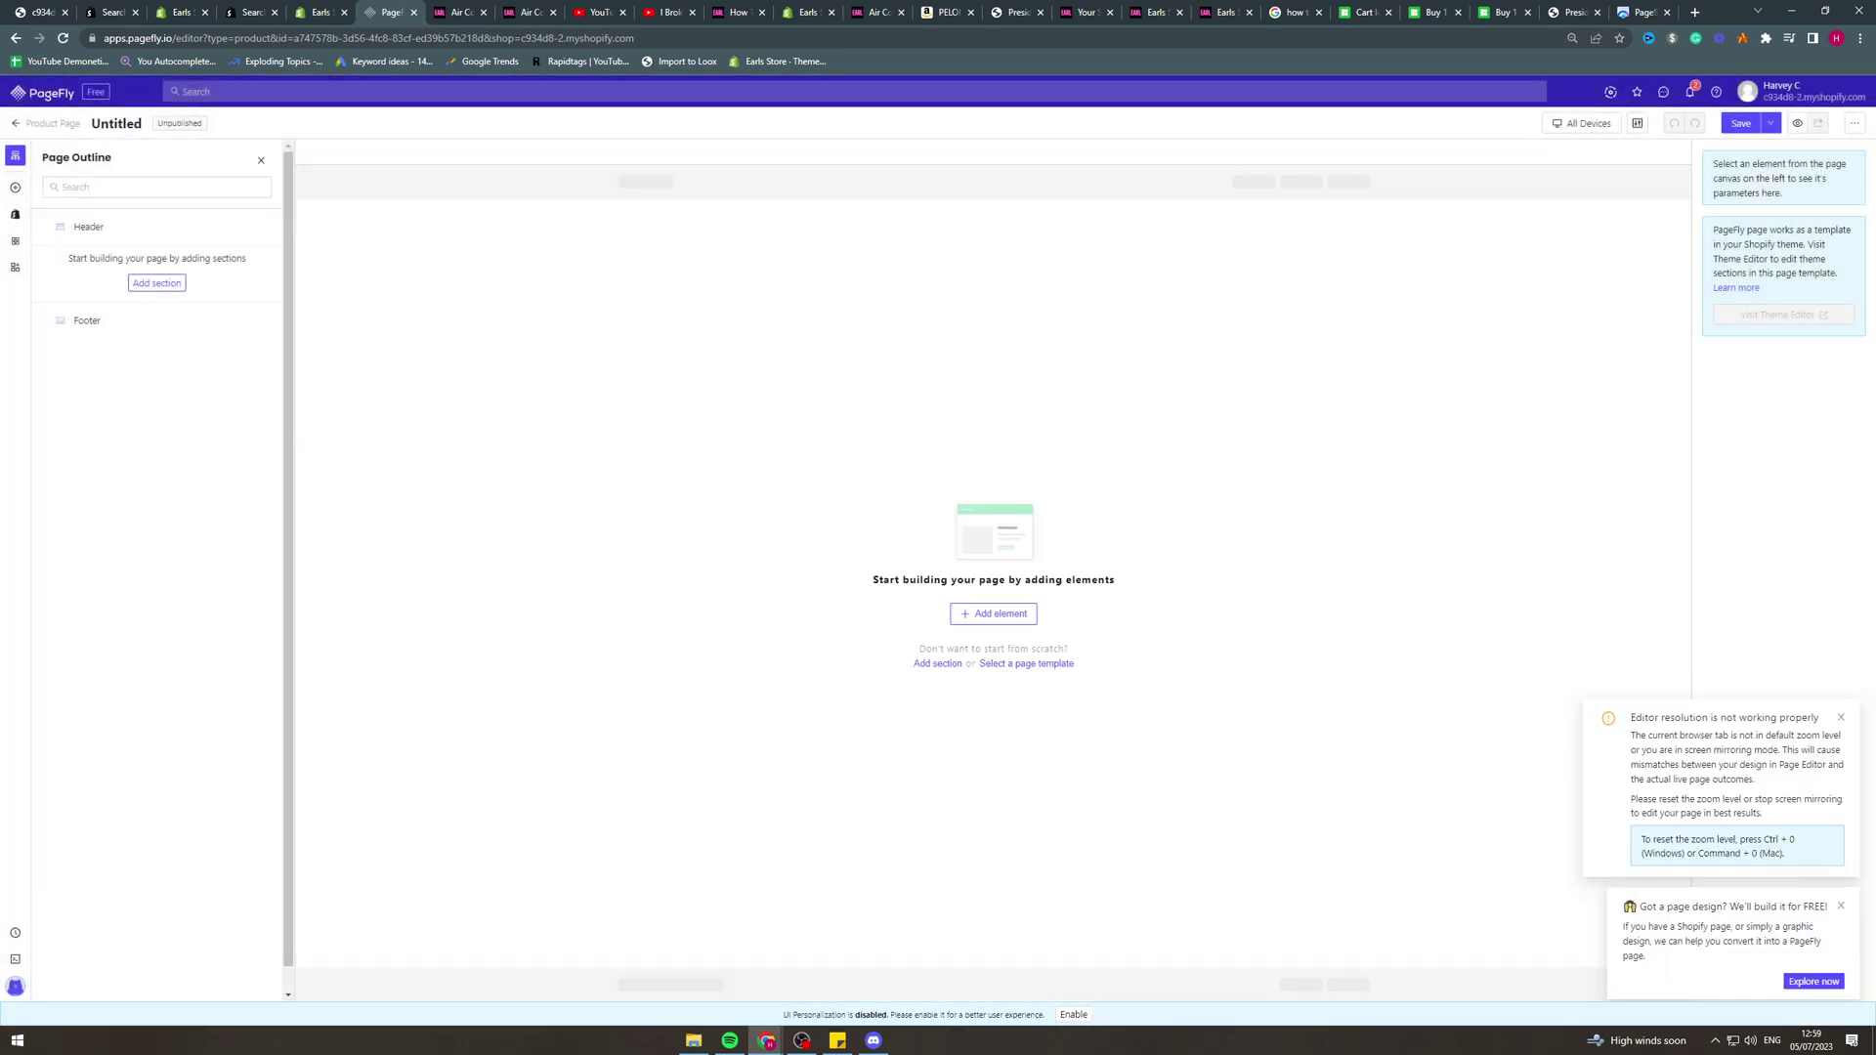
{"action": "left_click", "coordinate": [14, 186]}
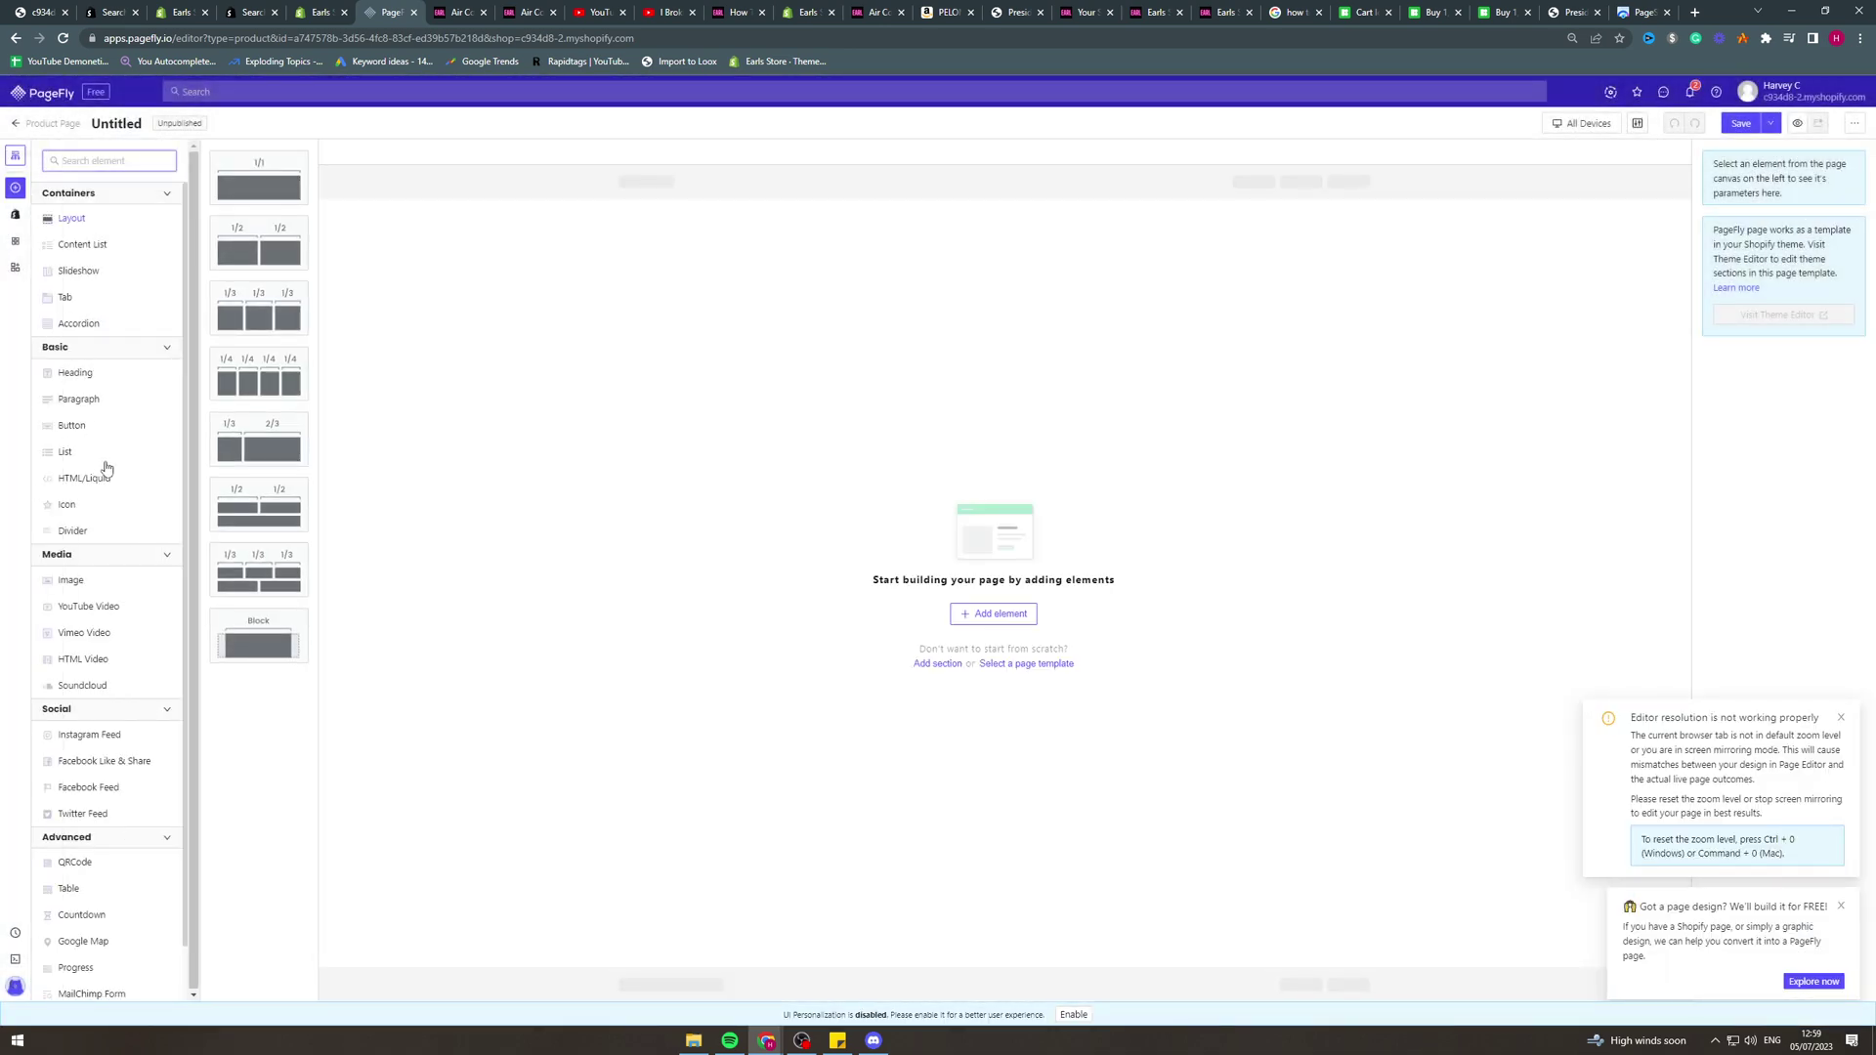
{"action": "scroll", "coordinate": [102, 458], "scroll_direction": "down", "scroll_amount": 1}
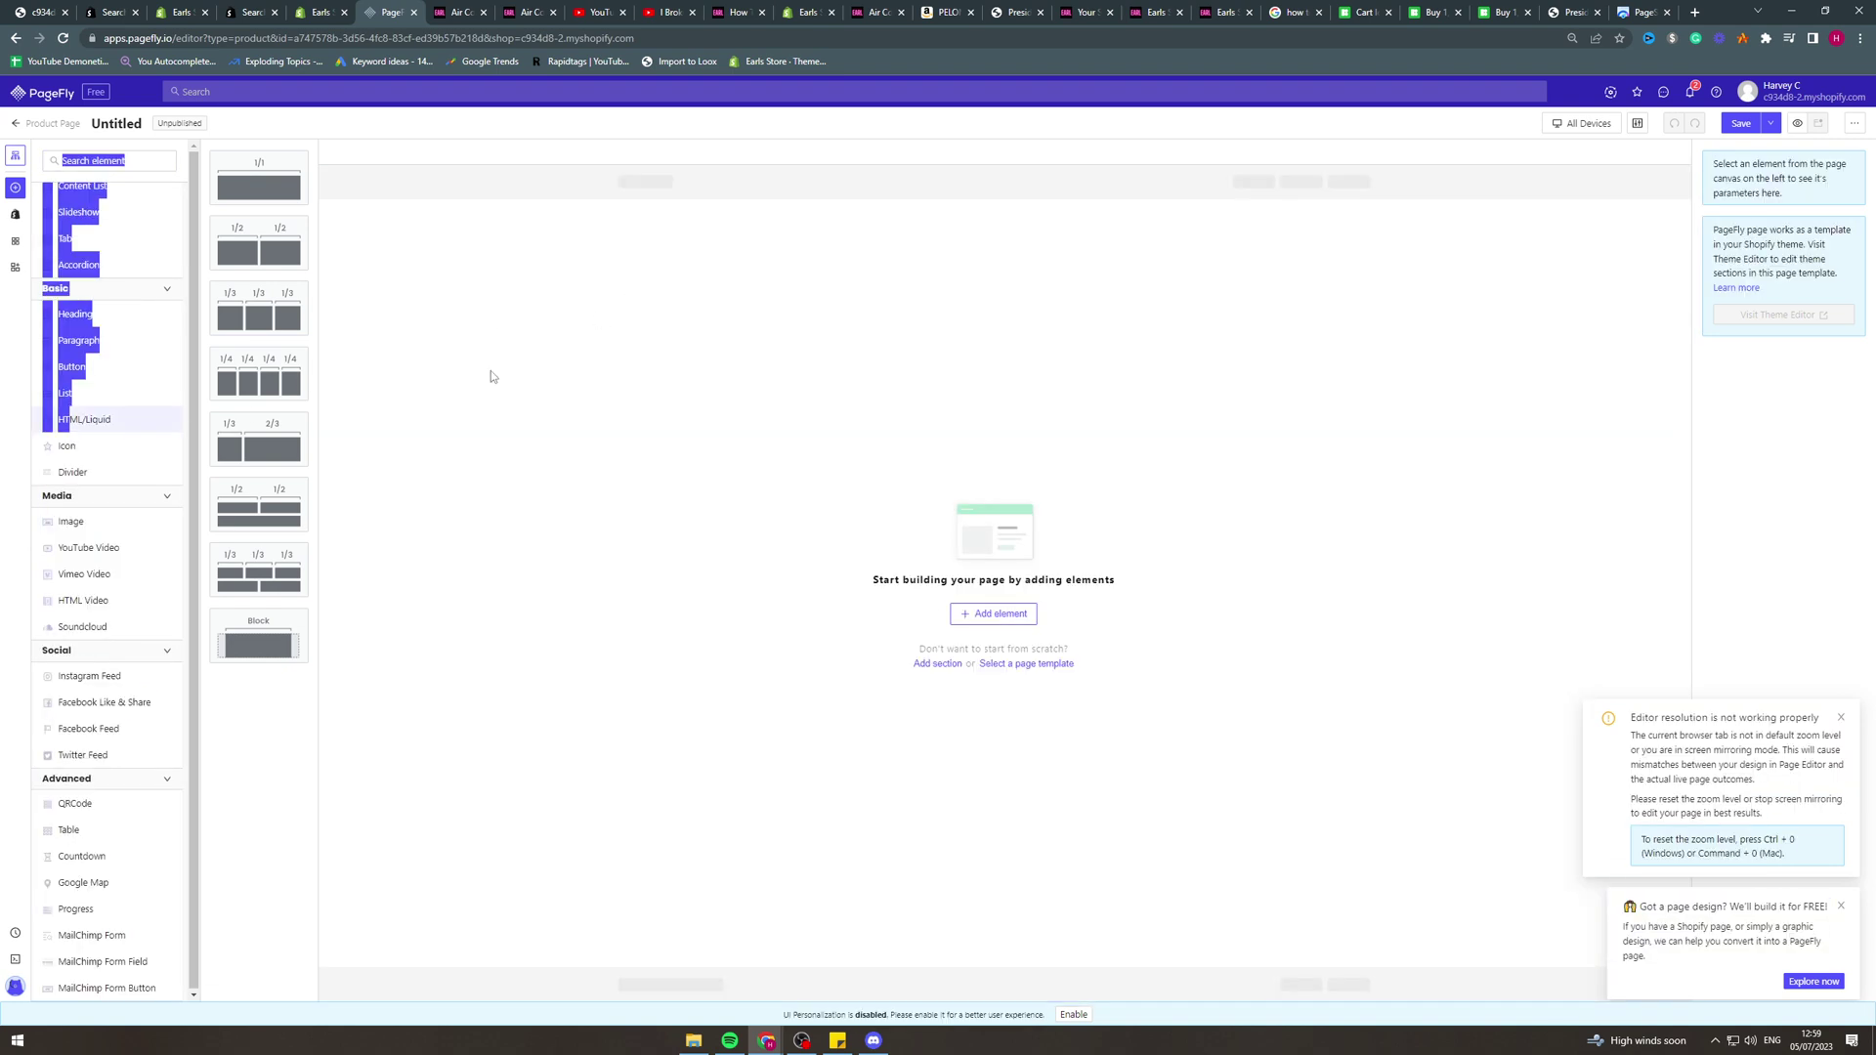
{"action": "left_click", "coordinate": [69, 421]}
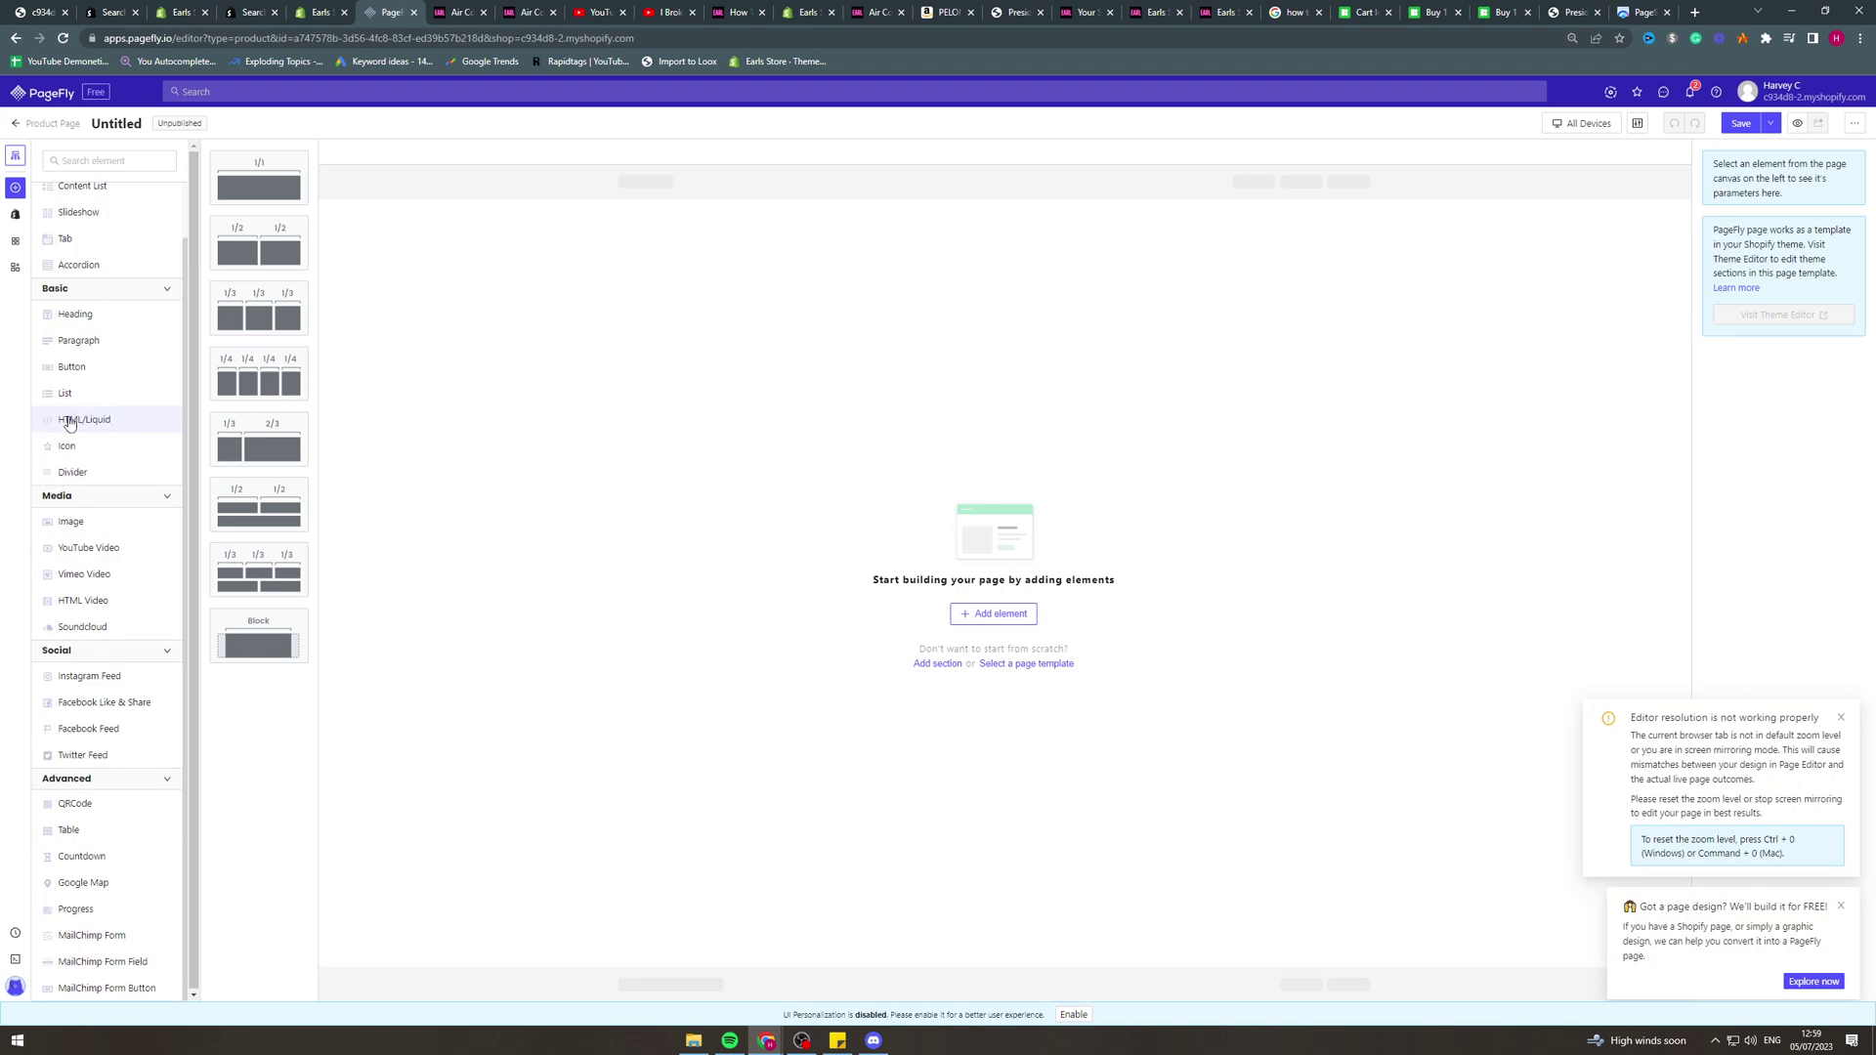
{"action": "left_click_drag", "start_coordinate": [70, 421], "coordinate": [804, 279]}
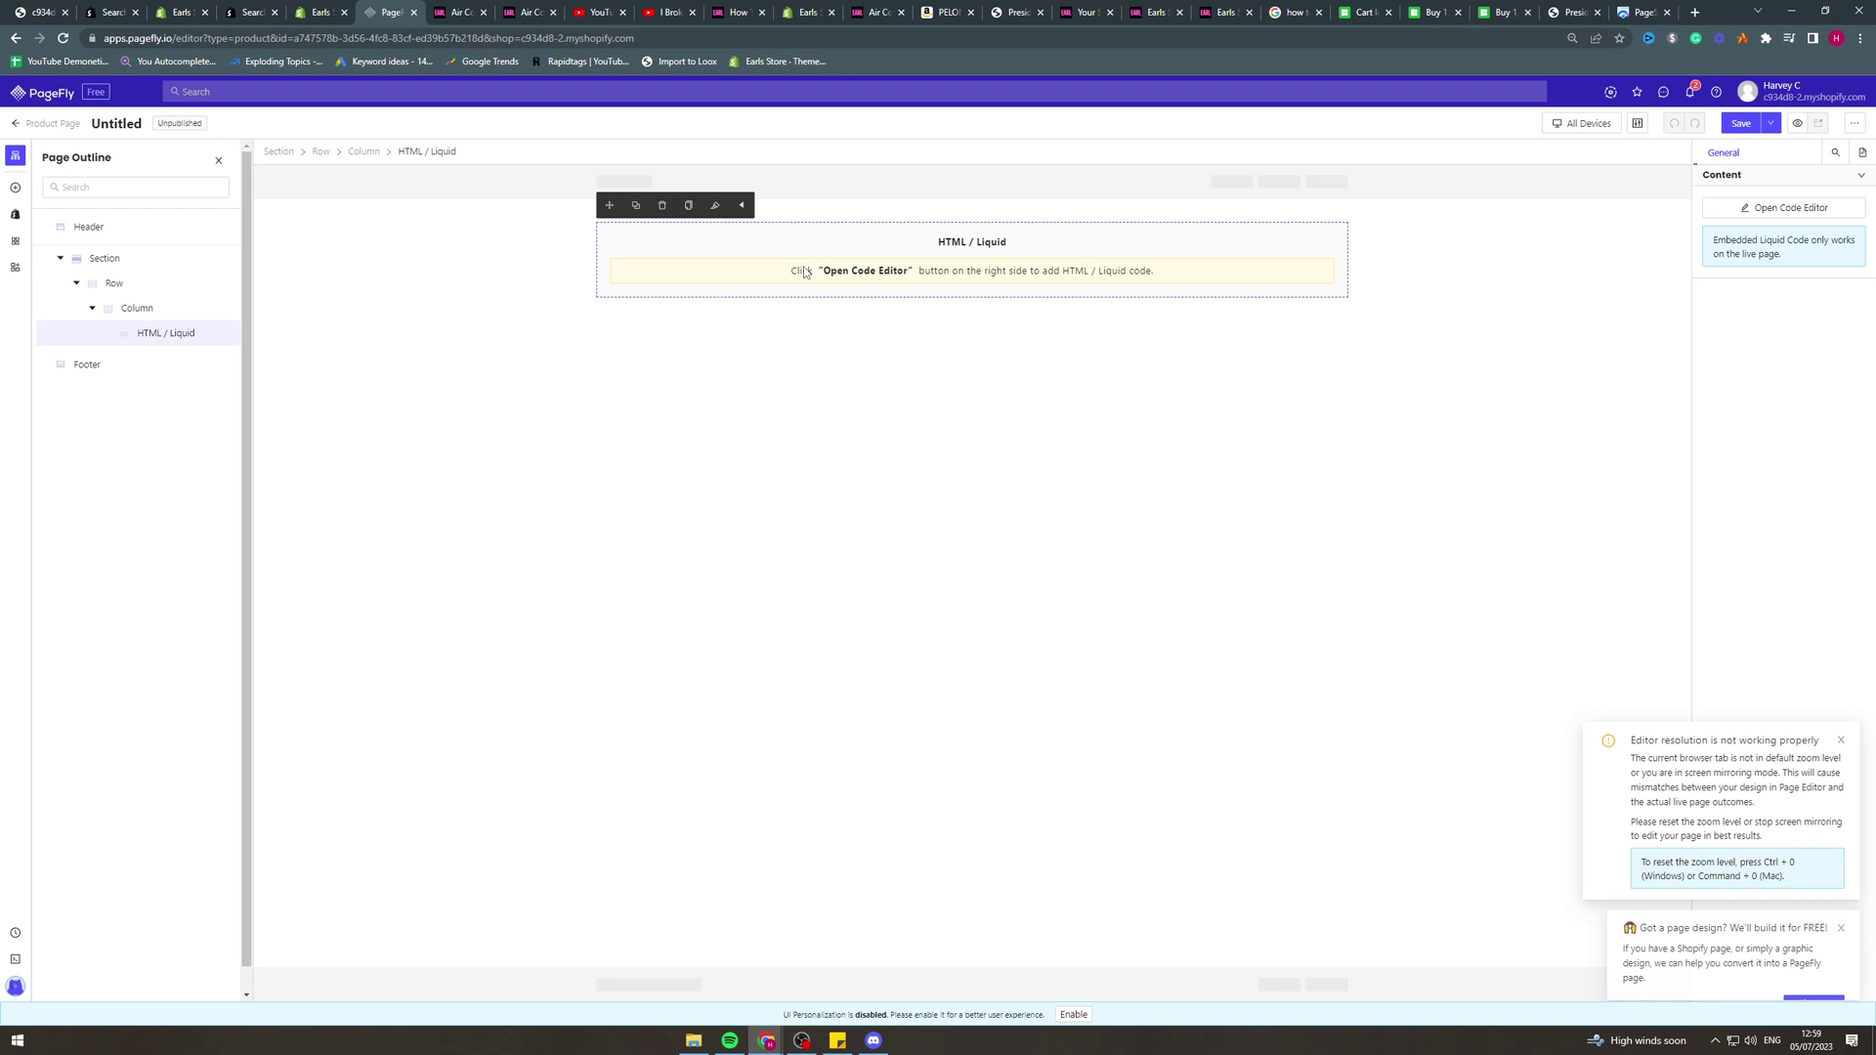
{"action": "left_click", "coordinate": [1784, 208]}
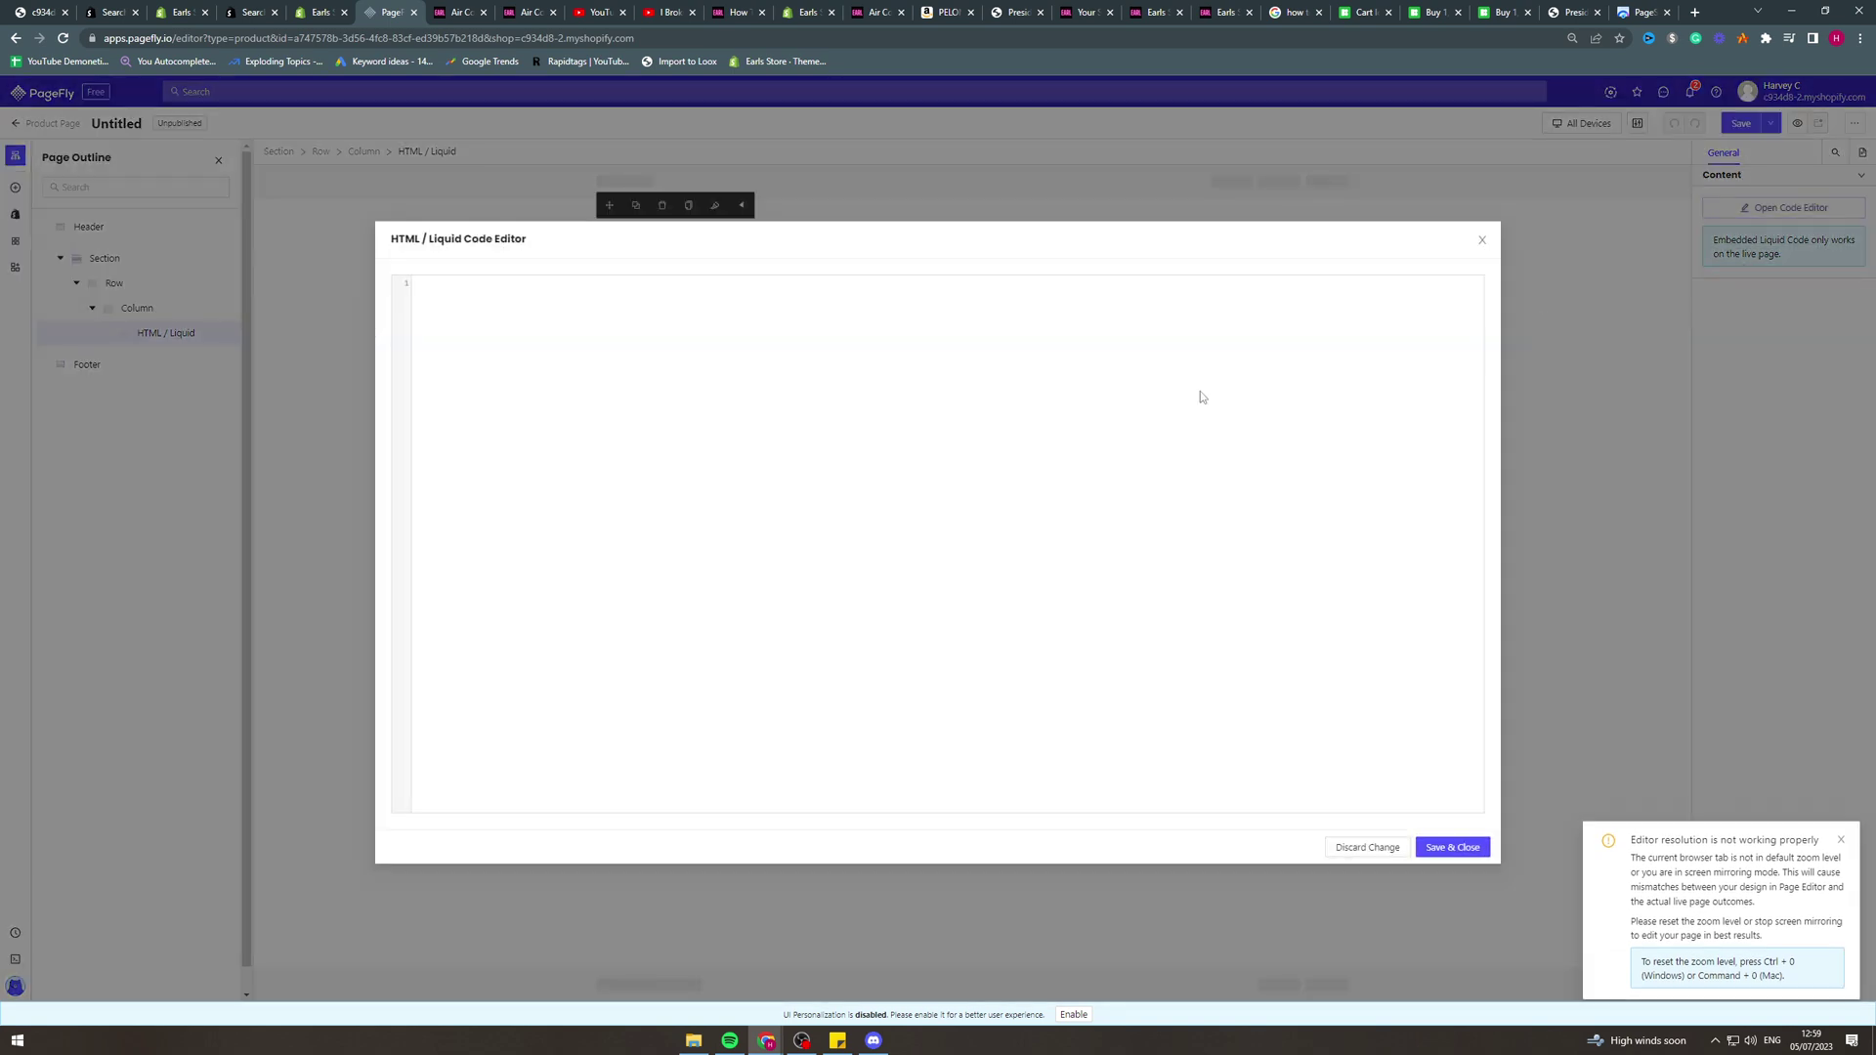
{"action": "type", "text": "<iframe width=\"560\" height=\"315\" src=\"https://www.youtube.com/embed/81_8R7Xf21c\" title=\"YouTube video player\" frameborder=\"0\" allow=\"accelerometer; autoplay; clipboard-write; encrypted-media; gyroscope; picture-in-picture; web-share\" allowfullscreen></iframe>"}
{"action": "left_click", "coordinate": [1452, 847]}
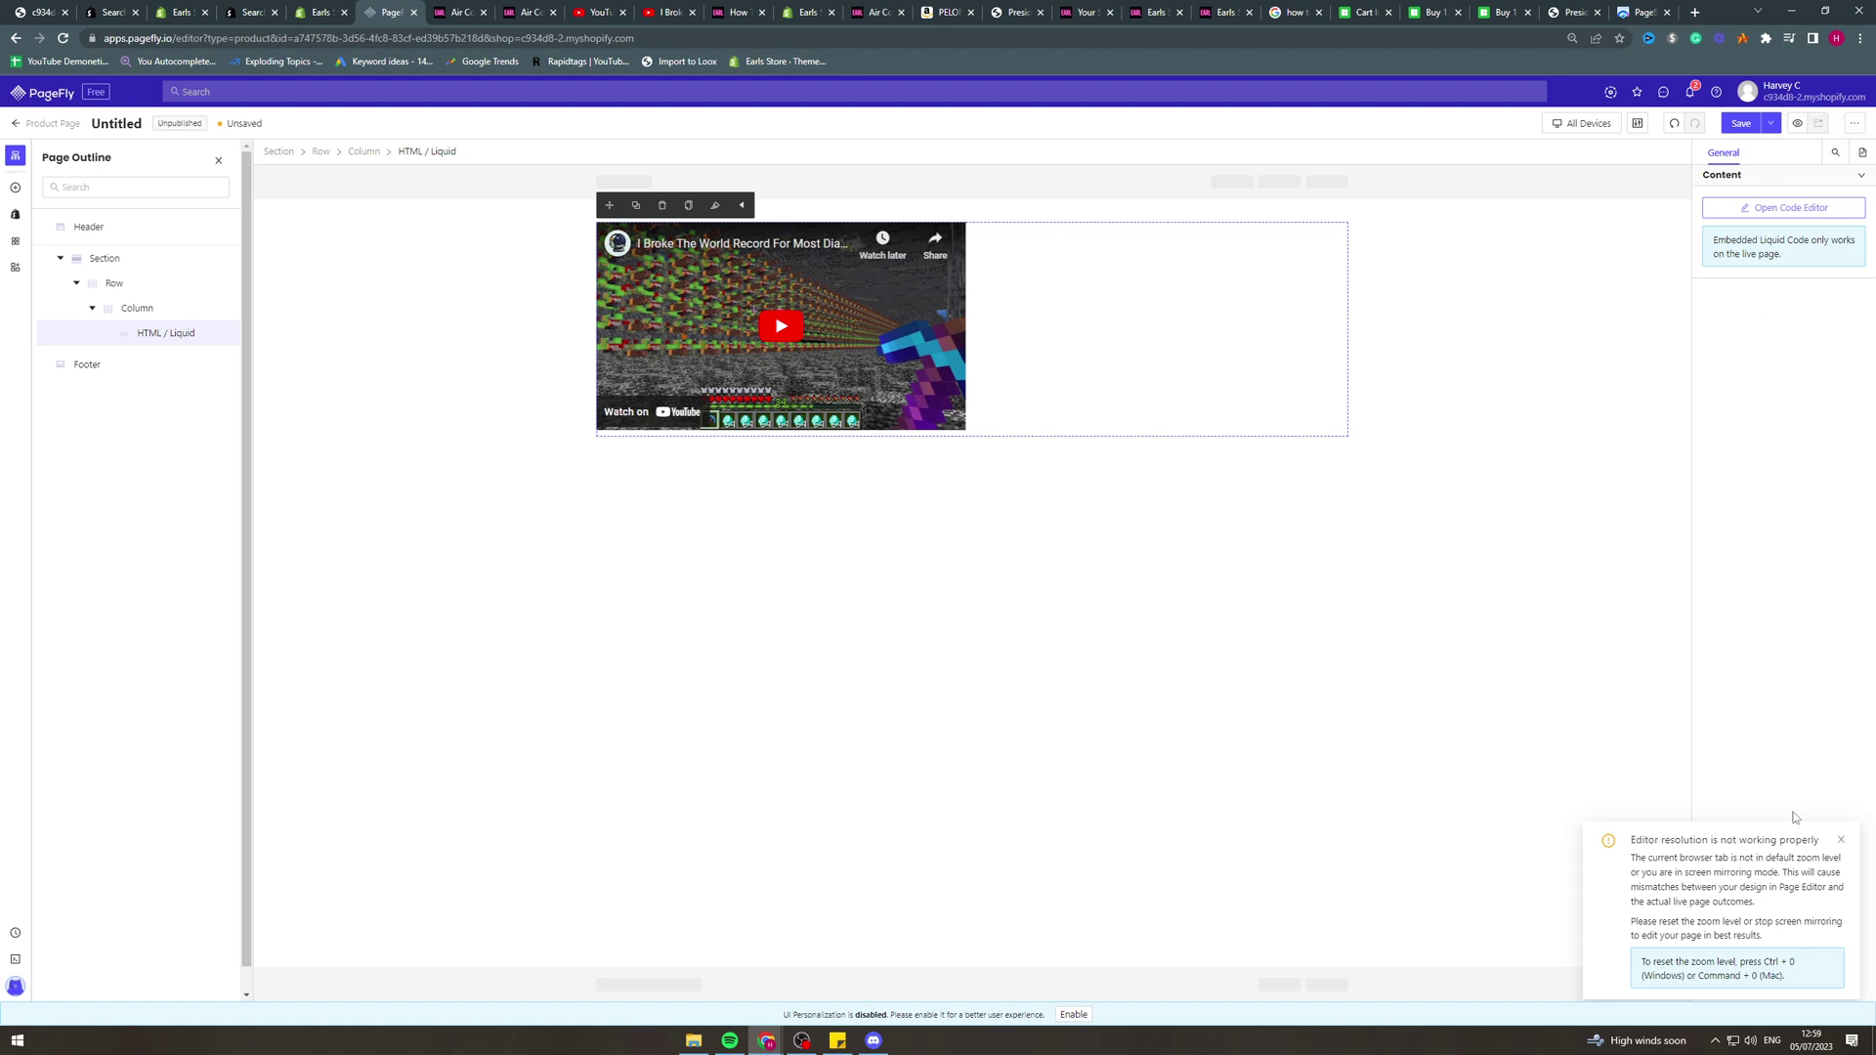
{"action": "left_click", "coordinate": [1837, 839]}
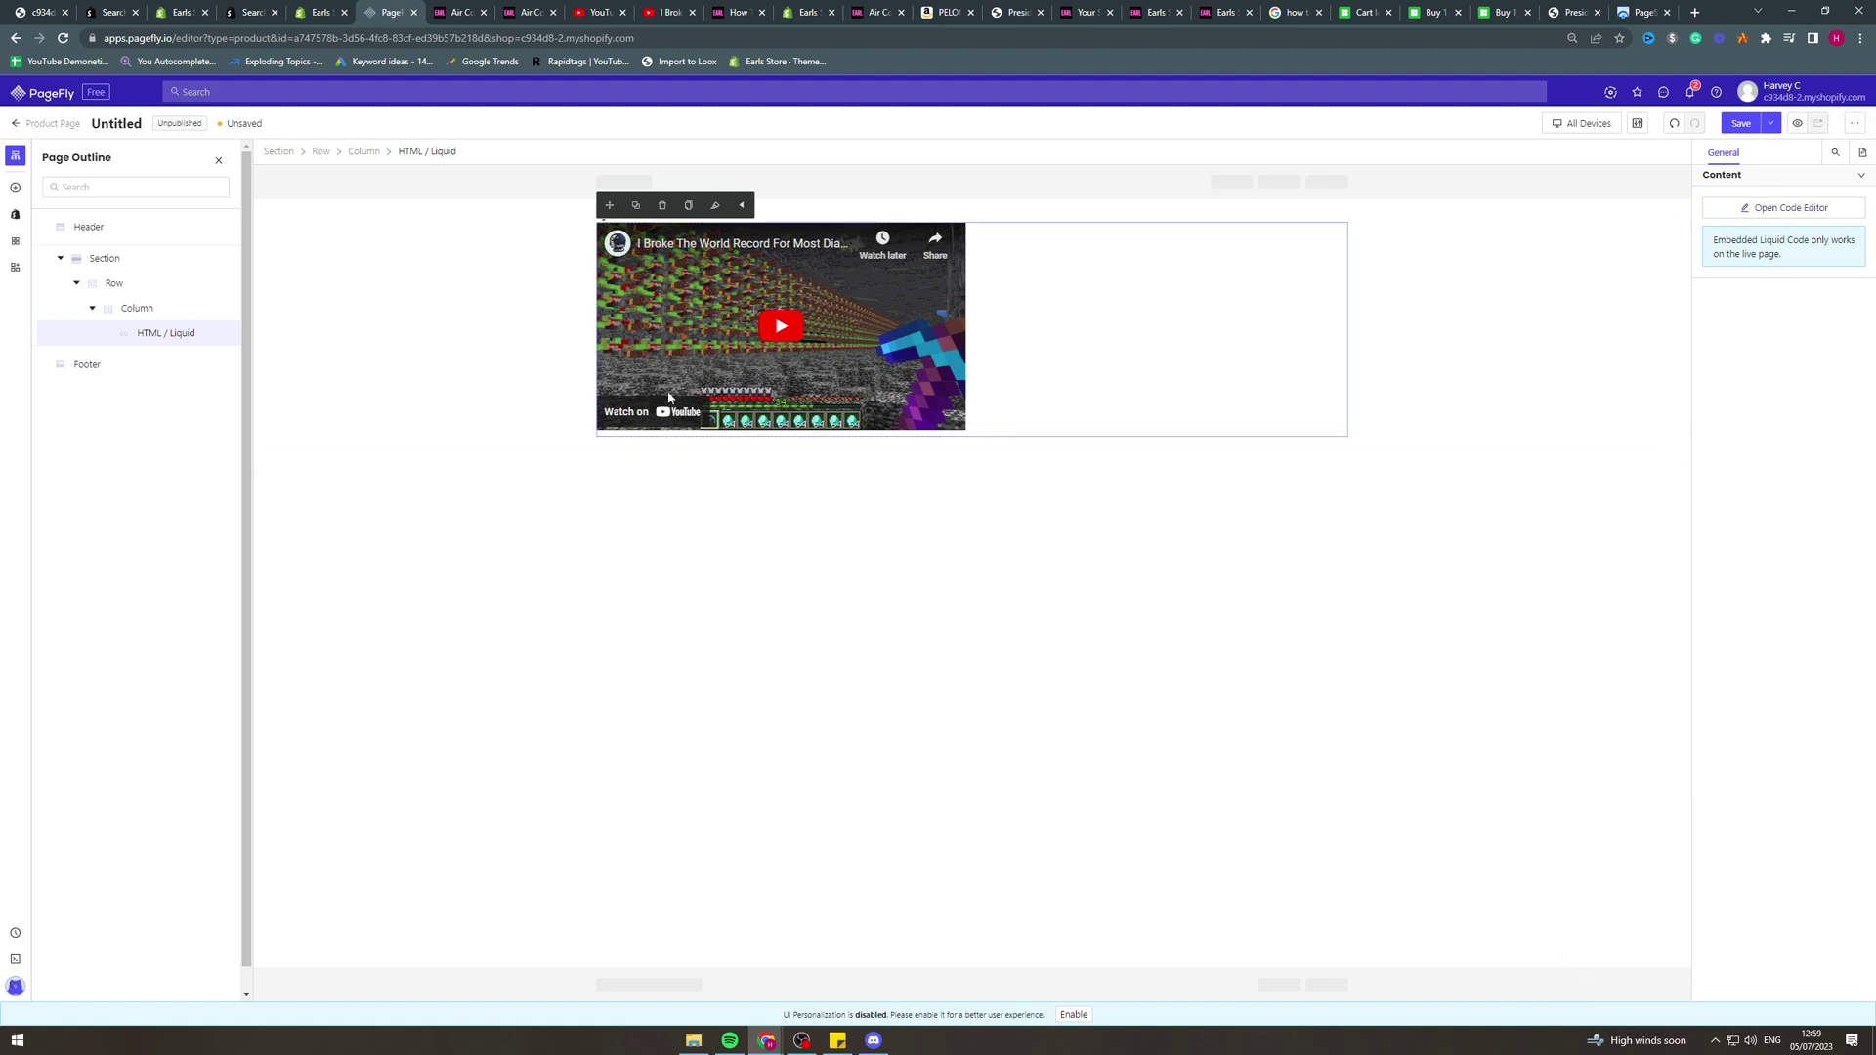
Step: Set the section's Text Alignment to centre in its Styling tab, then select the video
{"action": "left_click", "coordinate": [518, 290]}
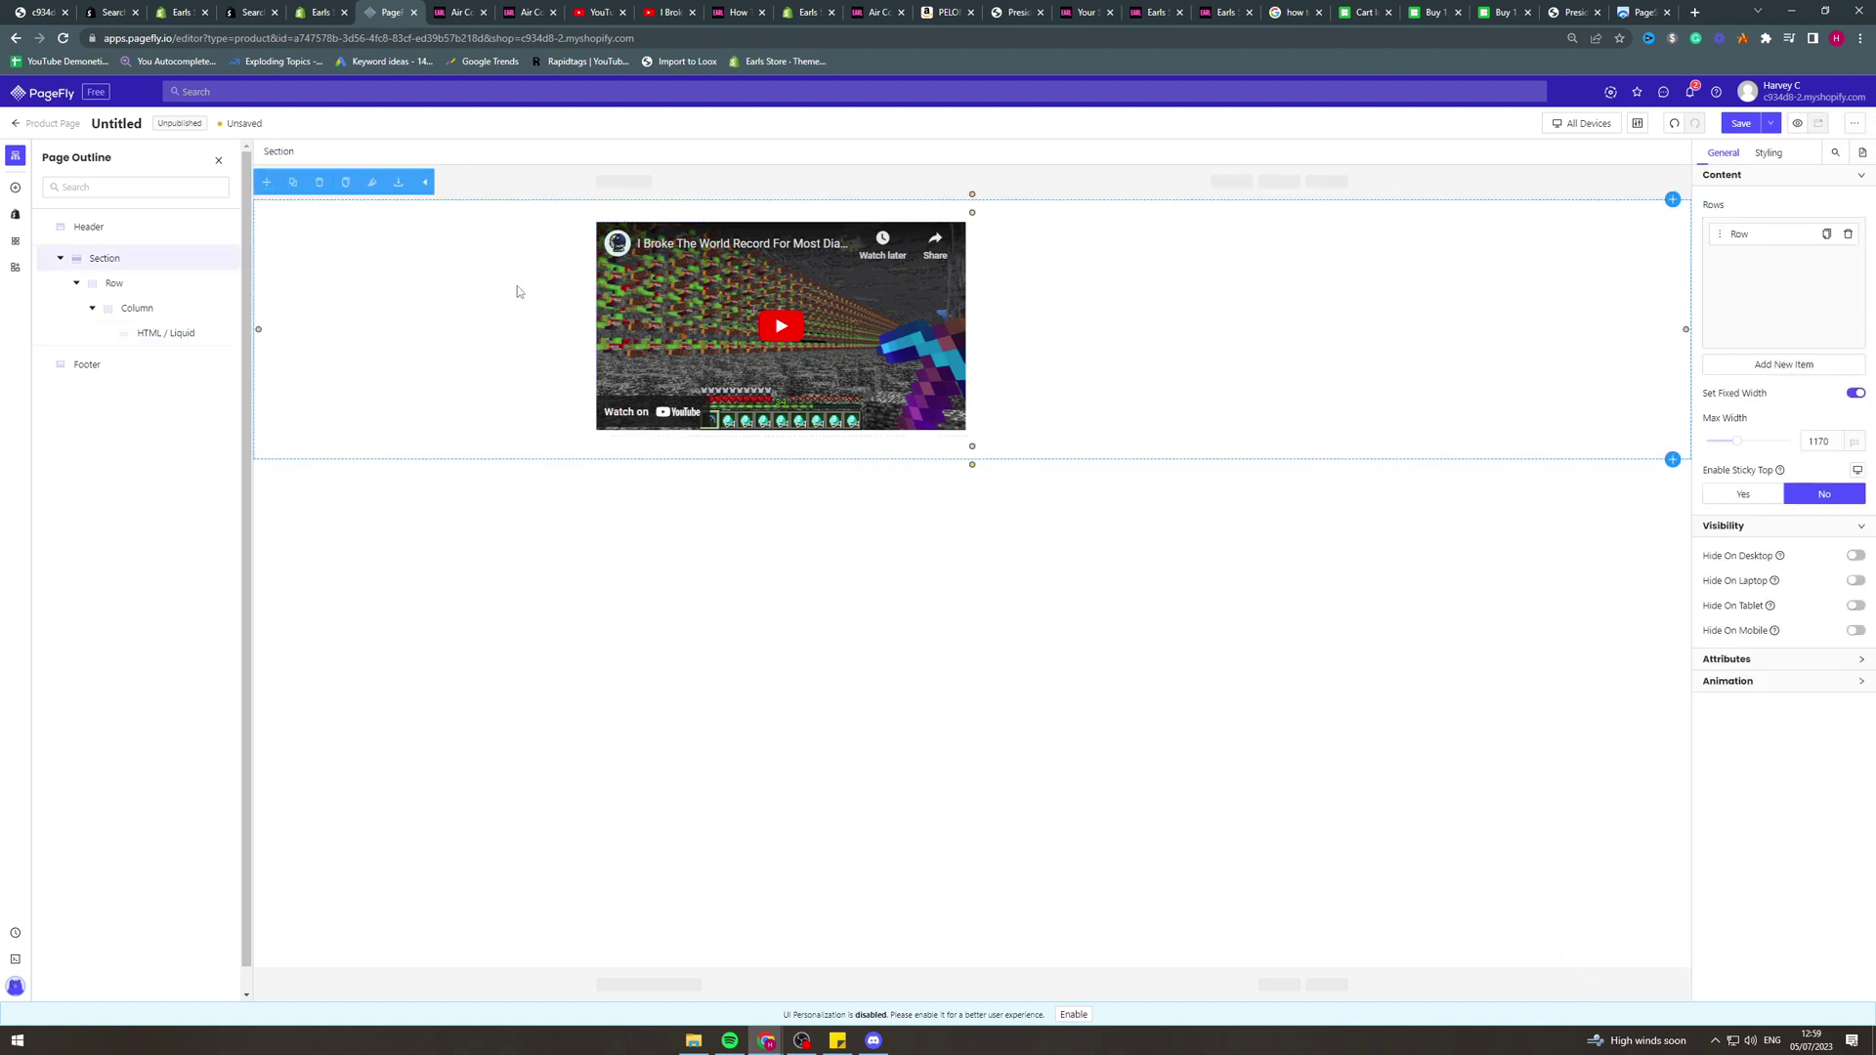
{"action": "left_click", "coordinate": [1766, 154]}
{"action": "left_click", "coordinate": [1773, 787]}
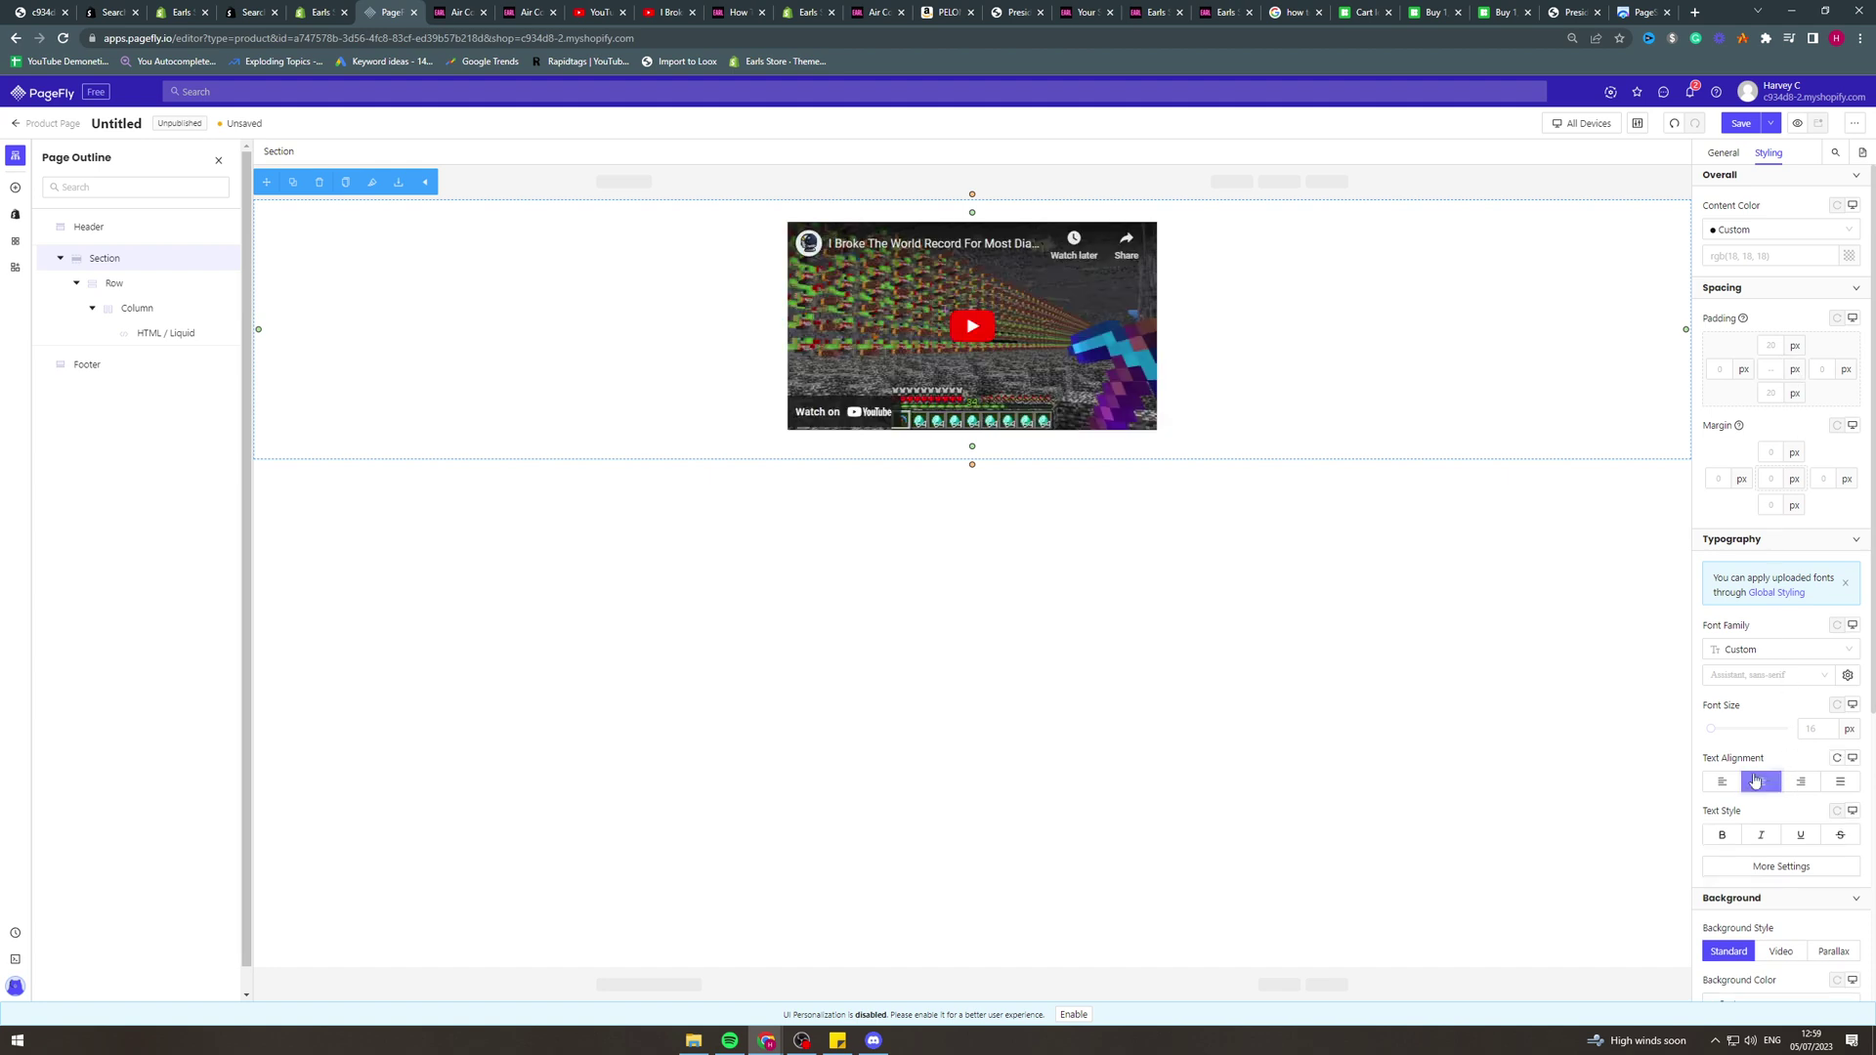
{"action": "left_click", "coordinate": [953, 334]}
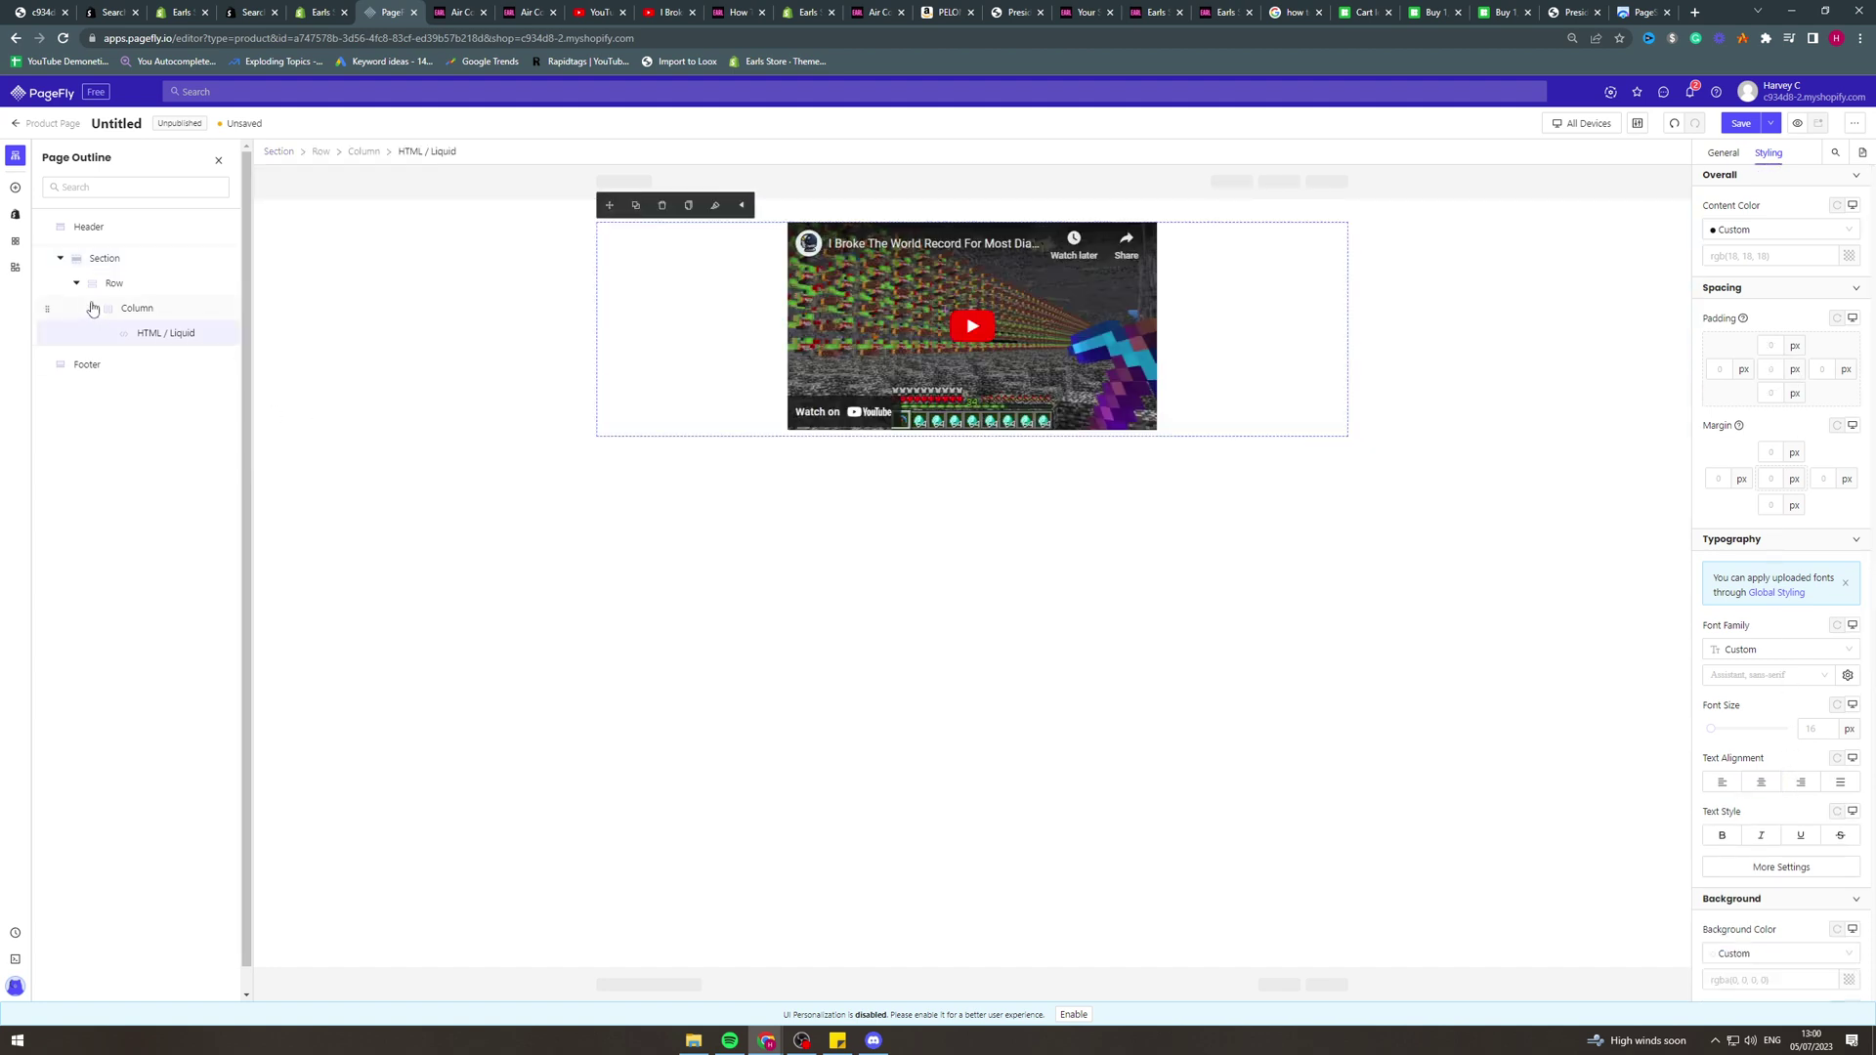
Step: Drag a YouTube Video element below the embed and confirm it uses the Minecraft diamonds video URL
{"action": "left_click", "coordinate": [15, 187]}
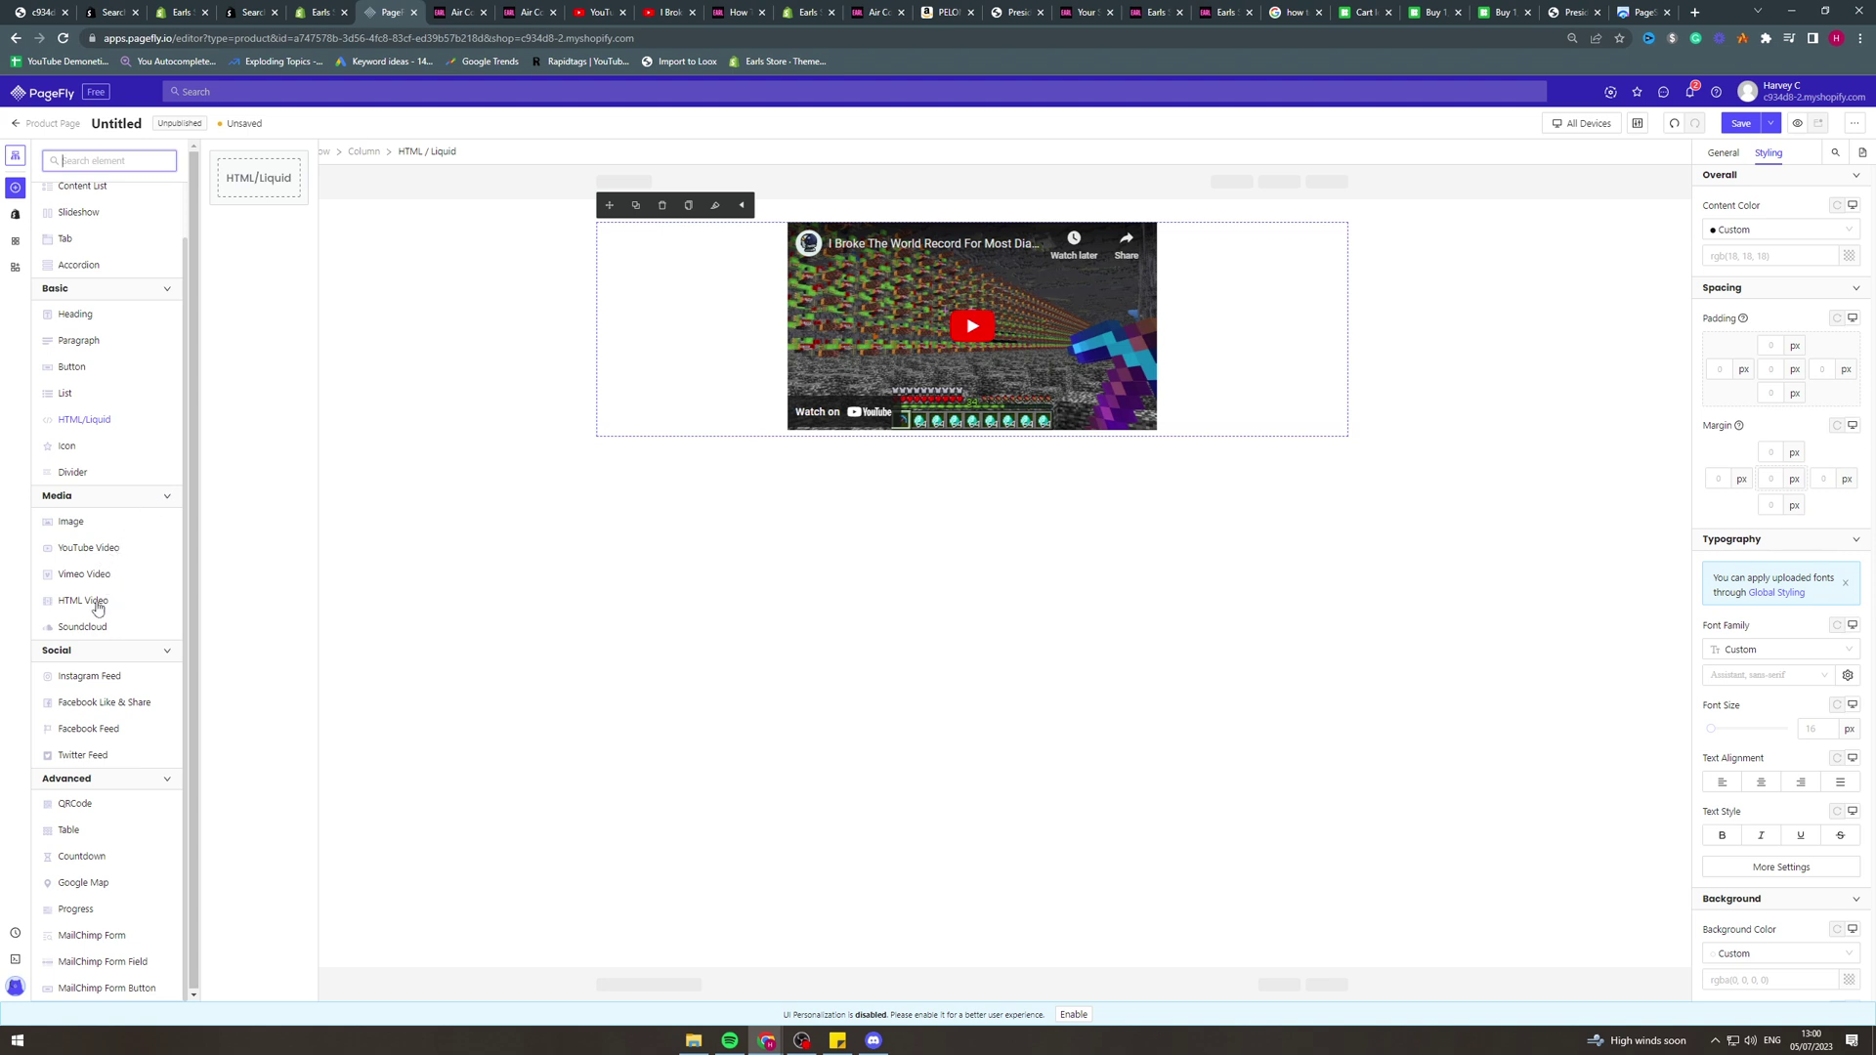
{"action": "mouse_move", "coordinate": [112, 552]}
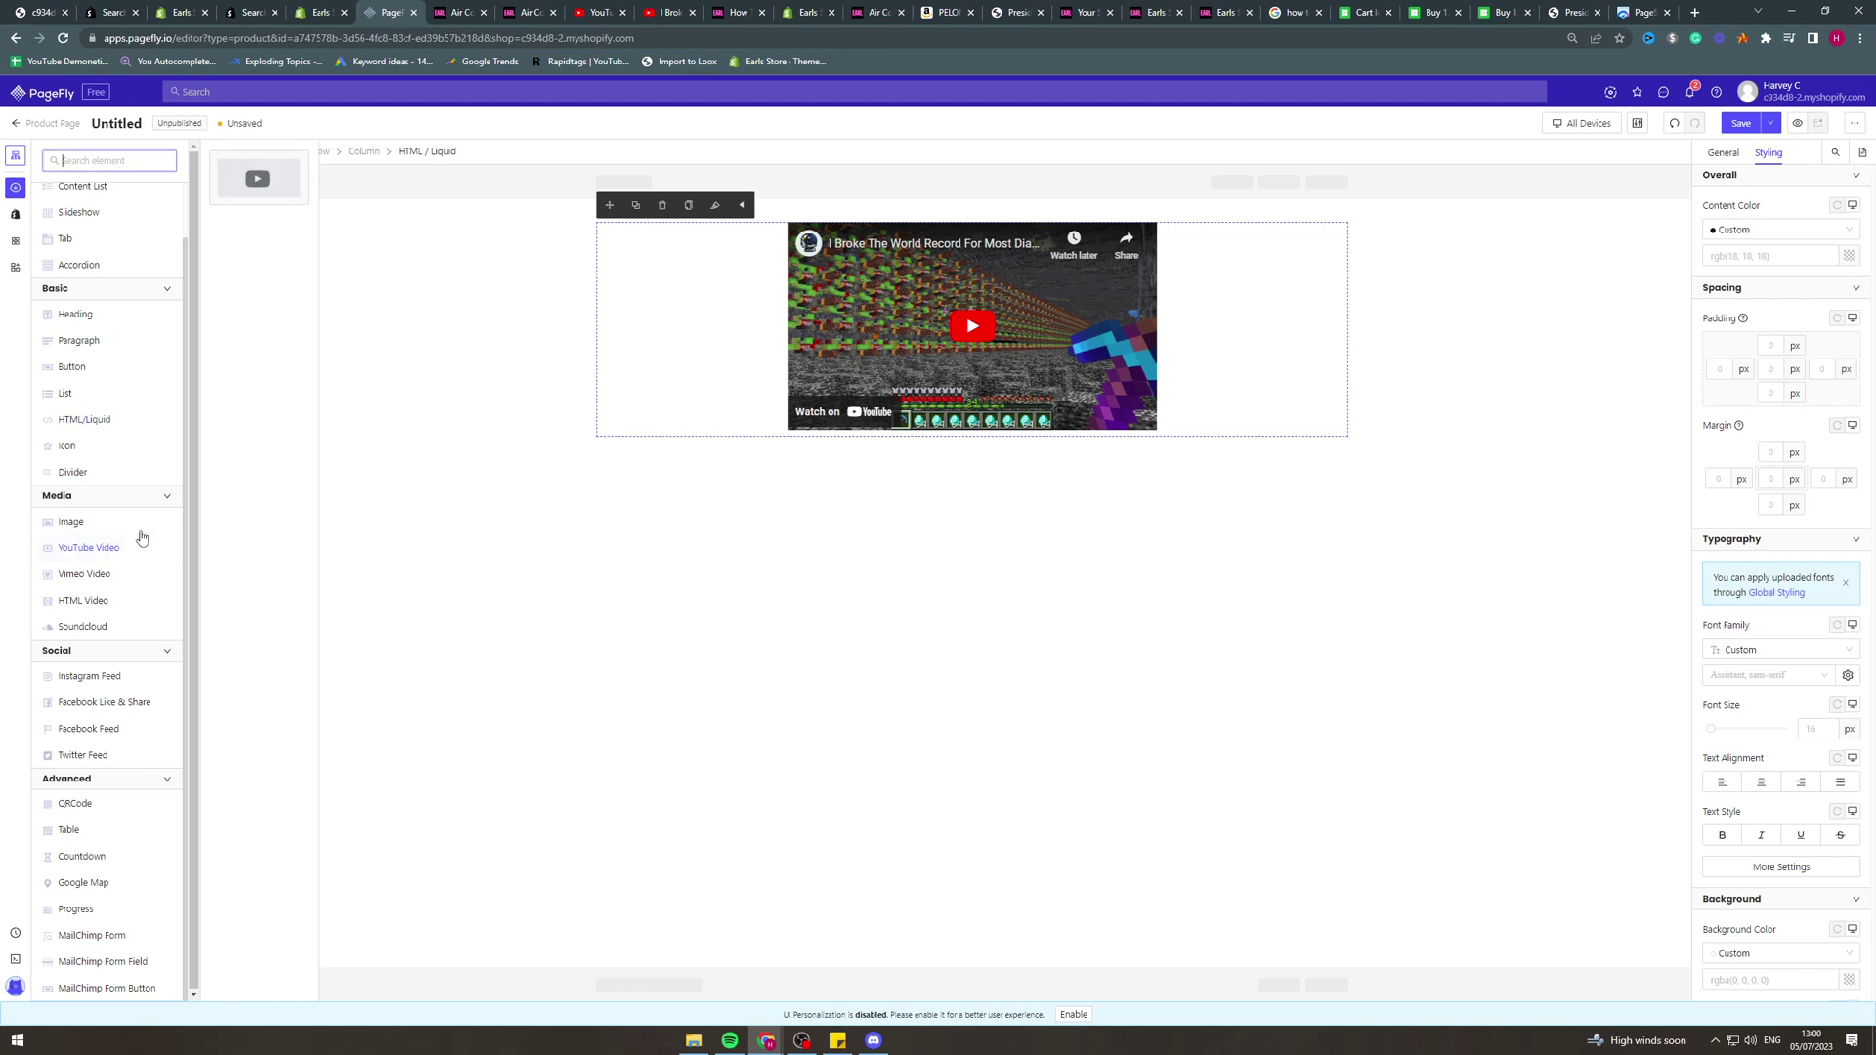
{"action": "left_click_drag", "start_coordinate": [264, 180], "coordinate": [912, 510]}
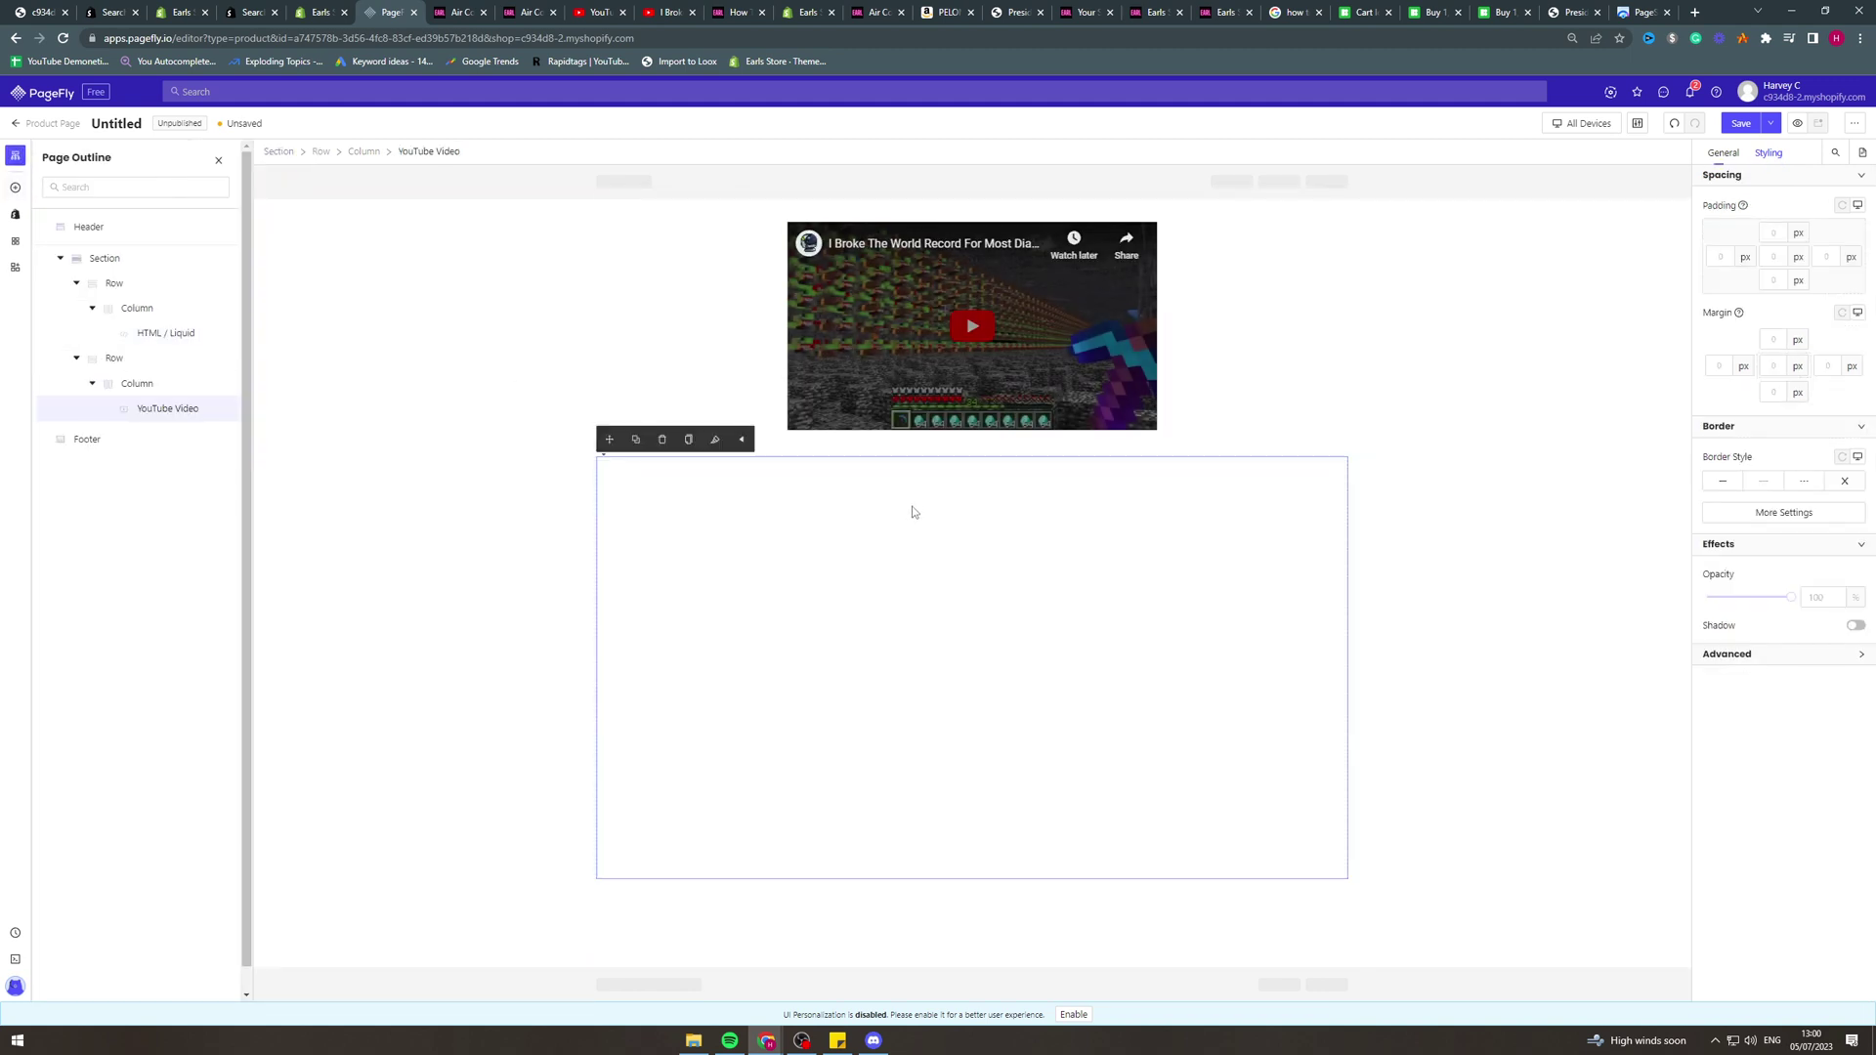
{"action": "left_click", "coordinate": [1722, 153]}
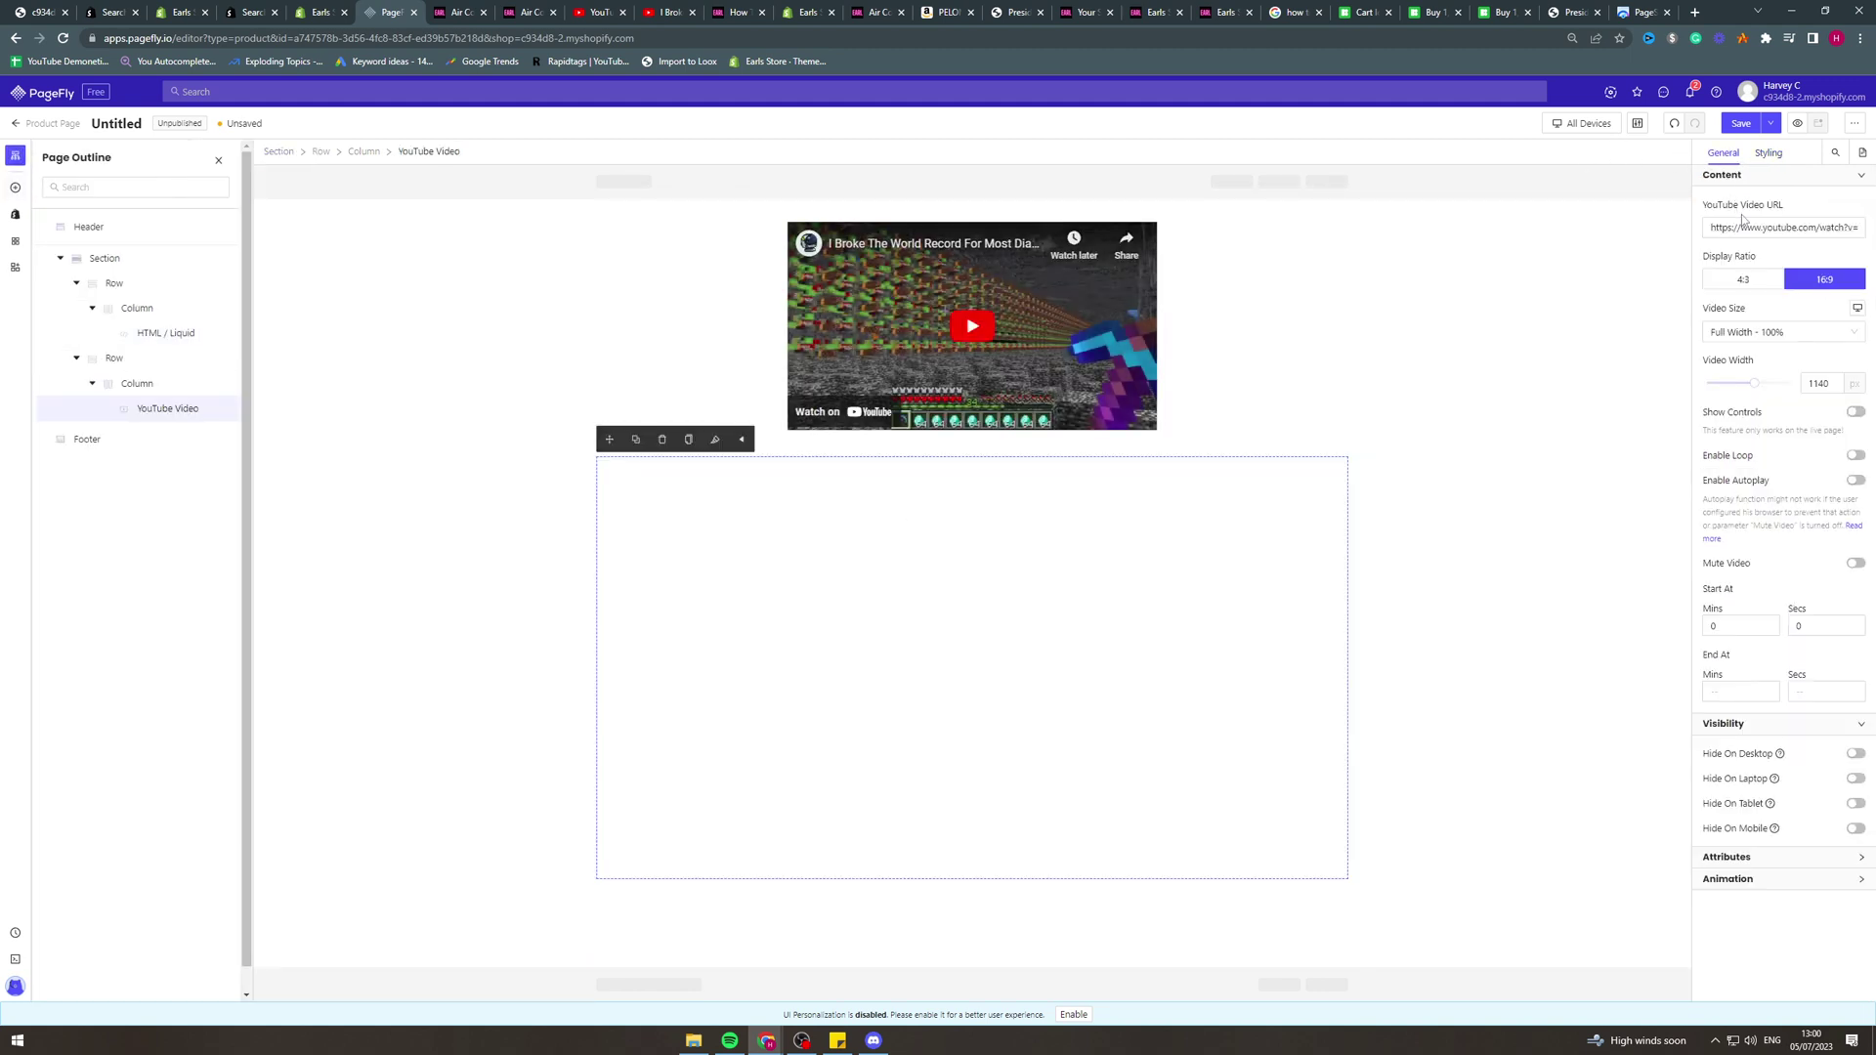
{"action": "left_click", "coordinate": [664, 15]}
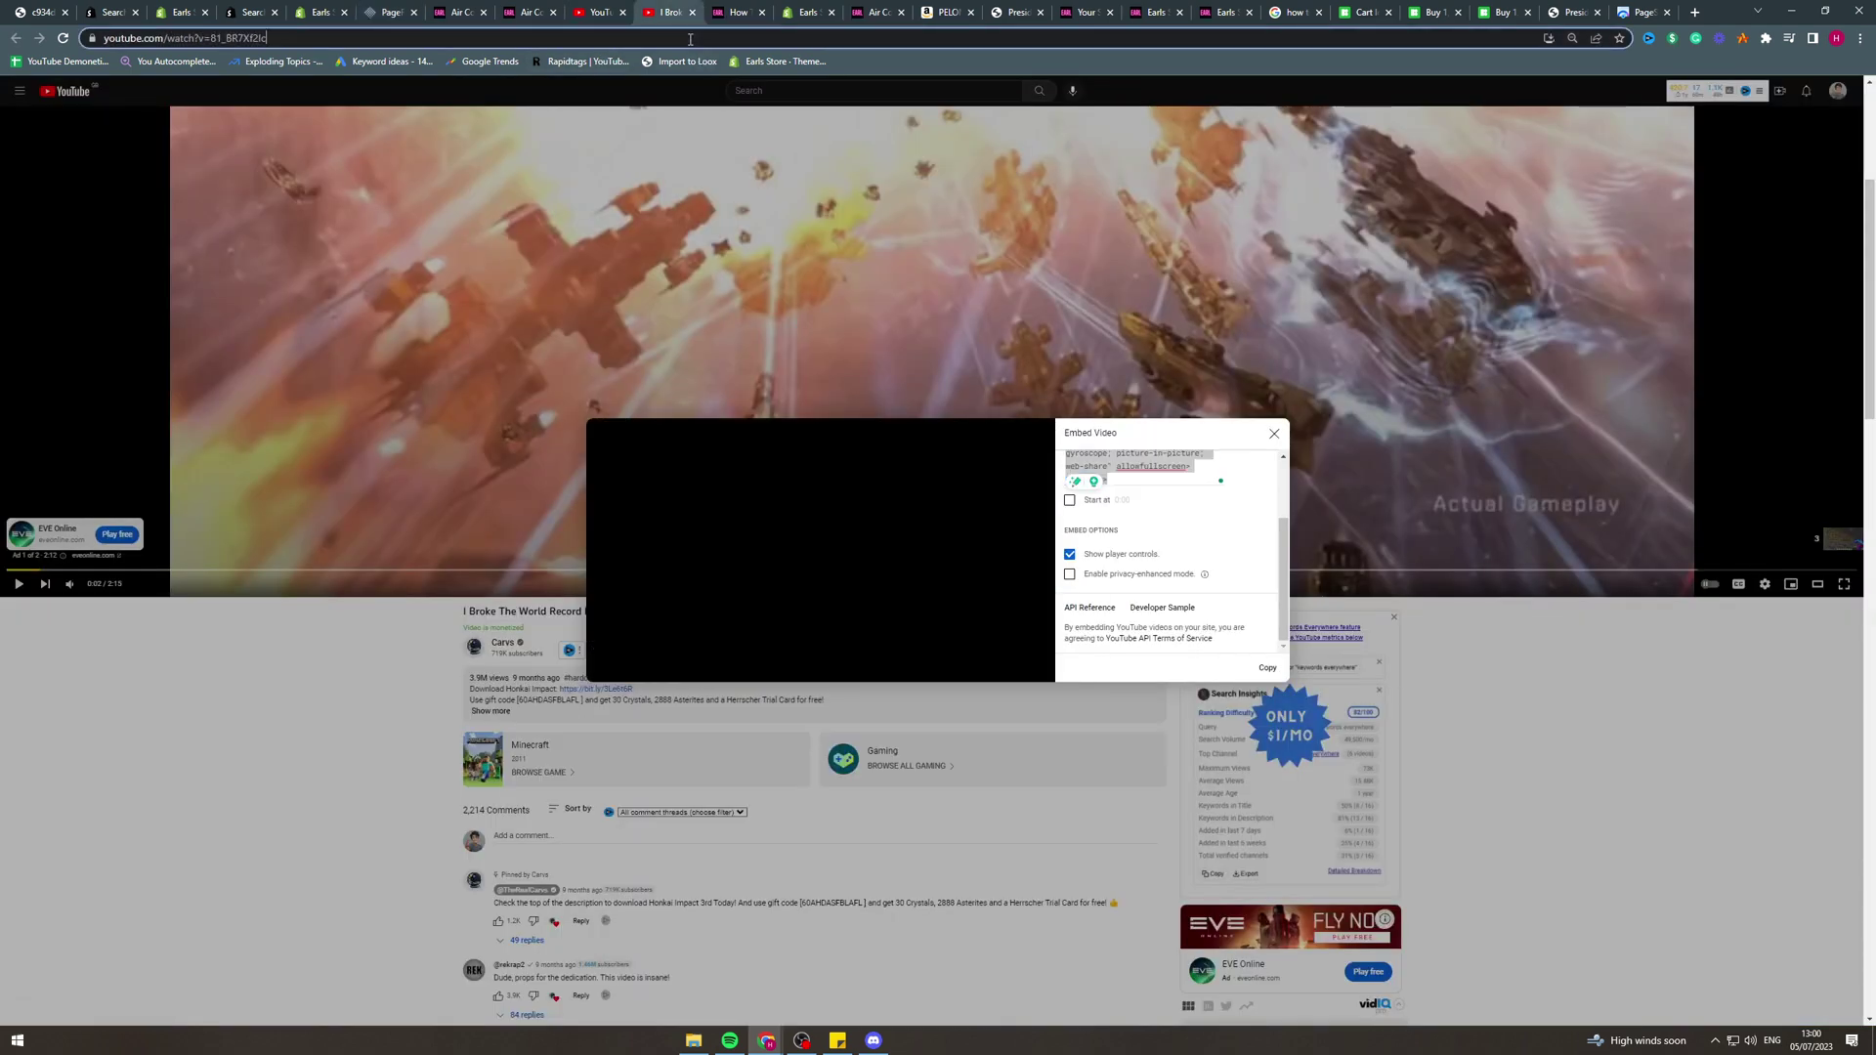
{"action": "left_click", "coordinate": [314, 15]}
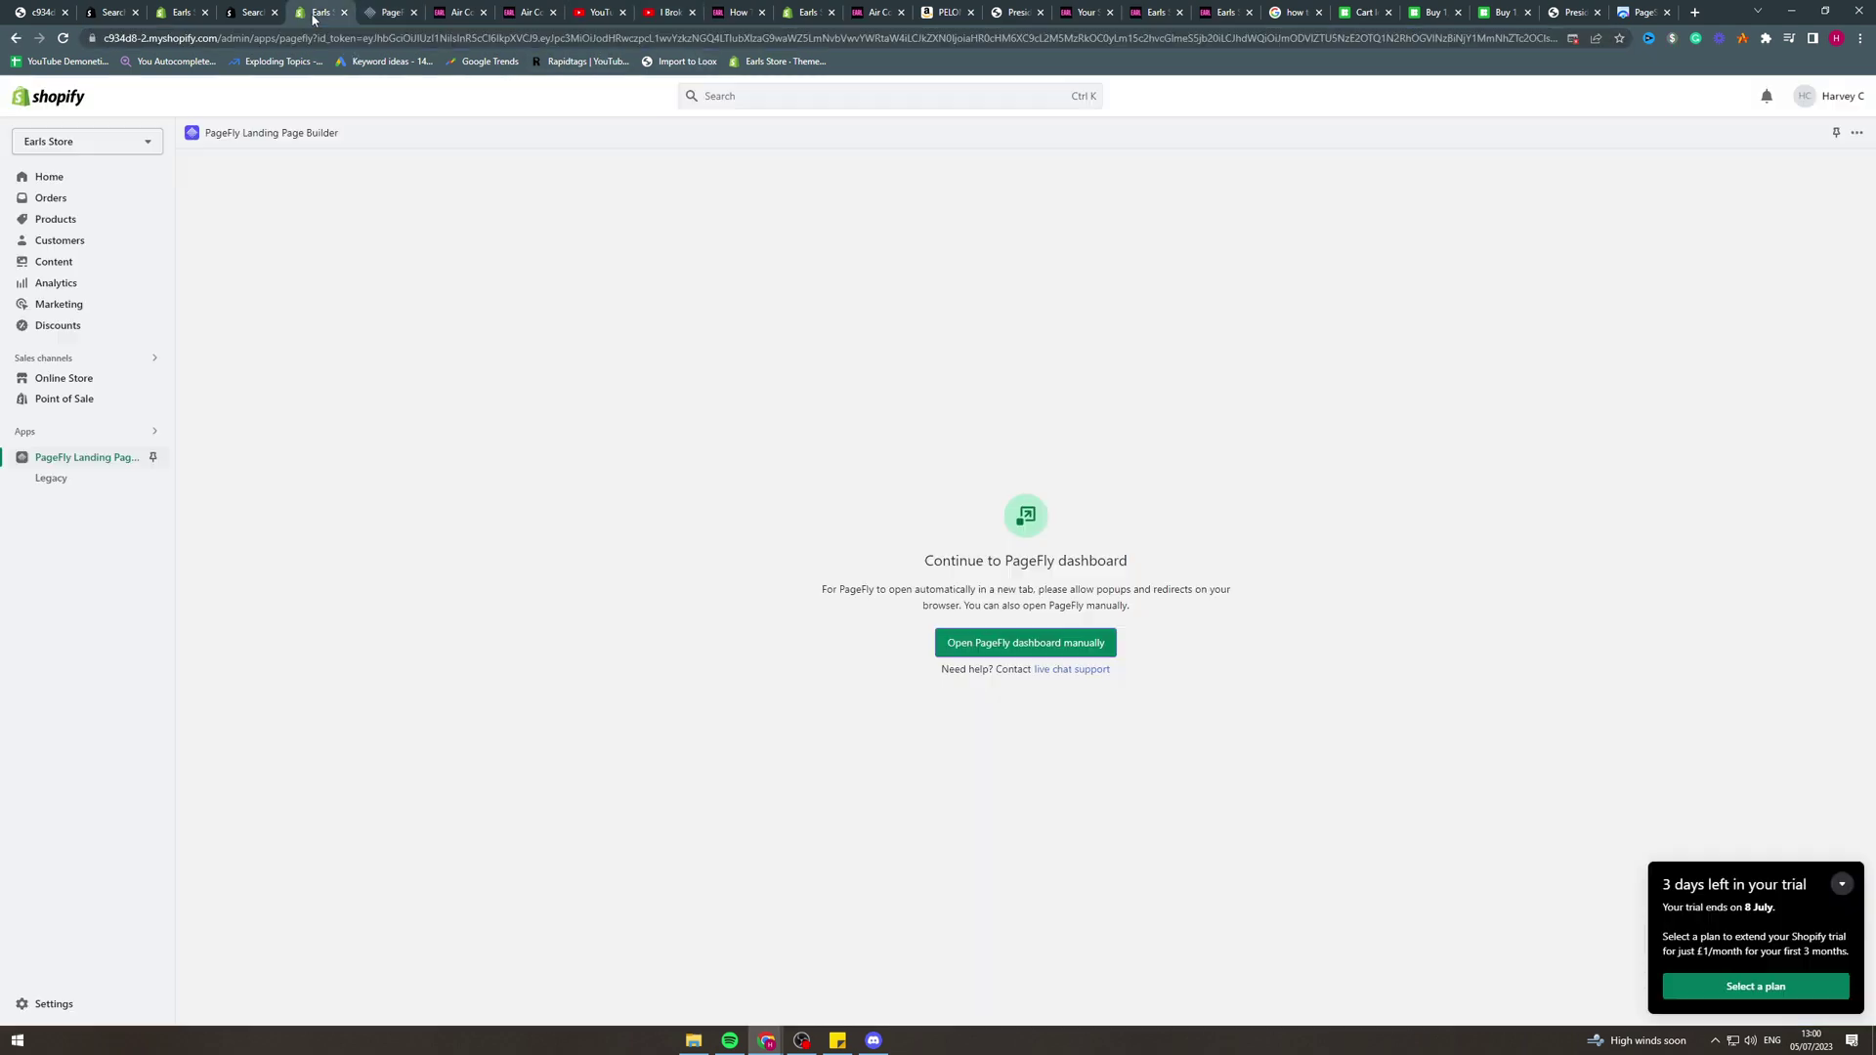
{"action": "left_click", "coordinate": [388, 12]}
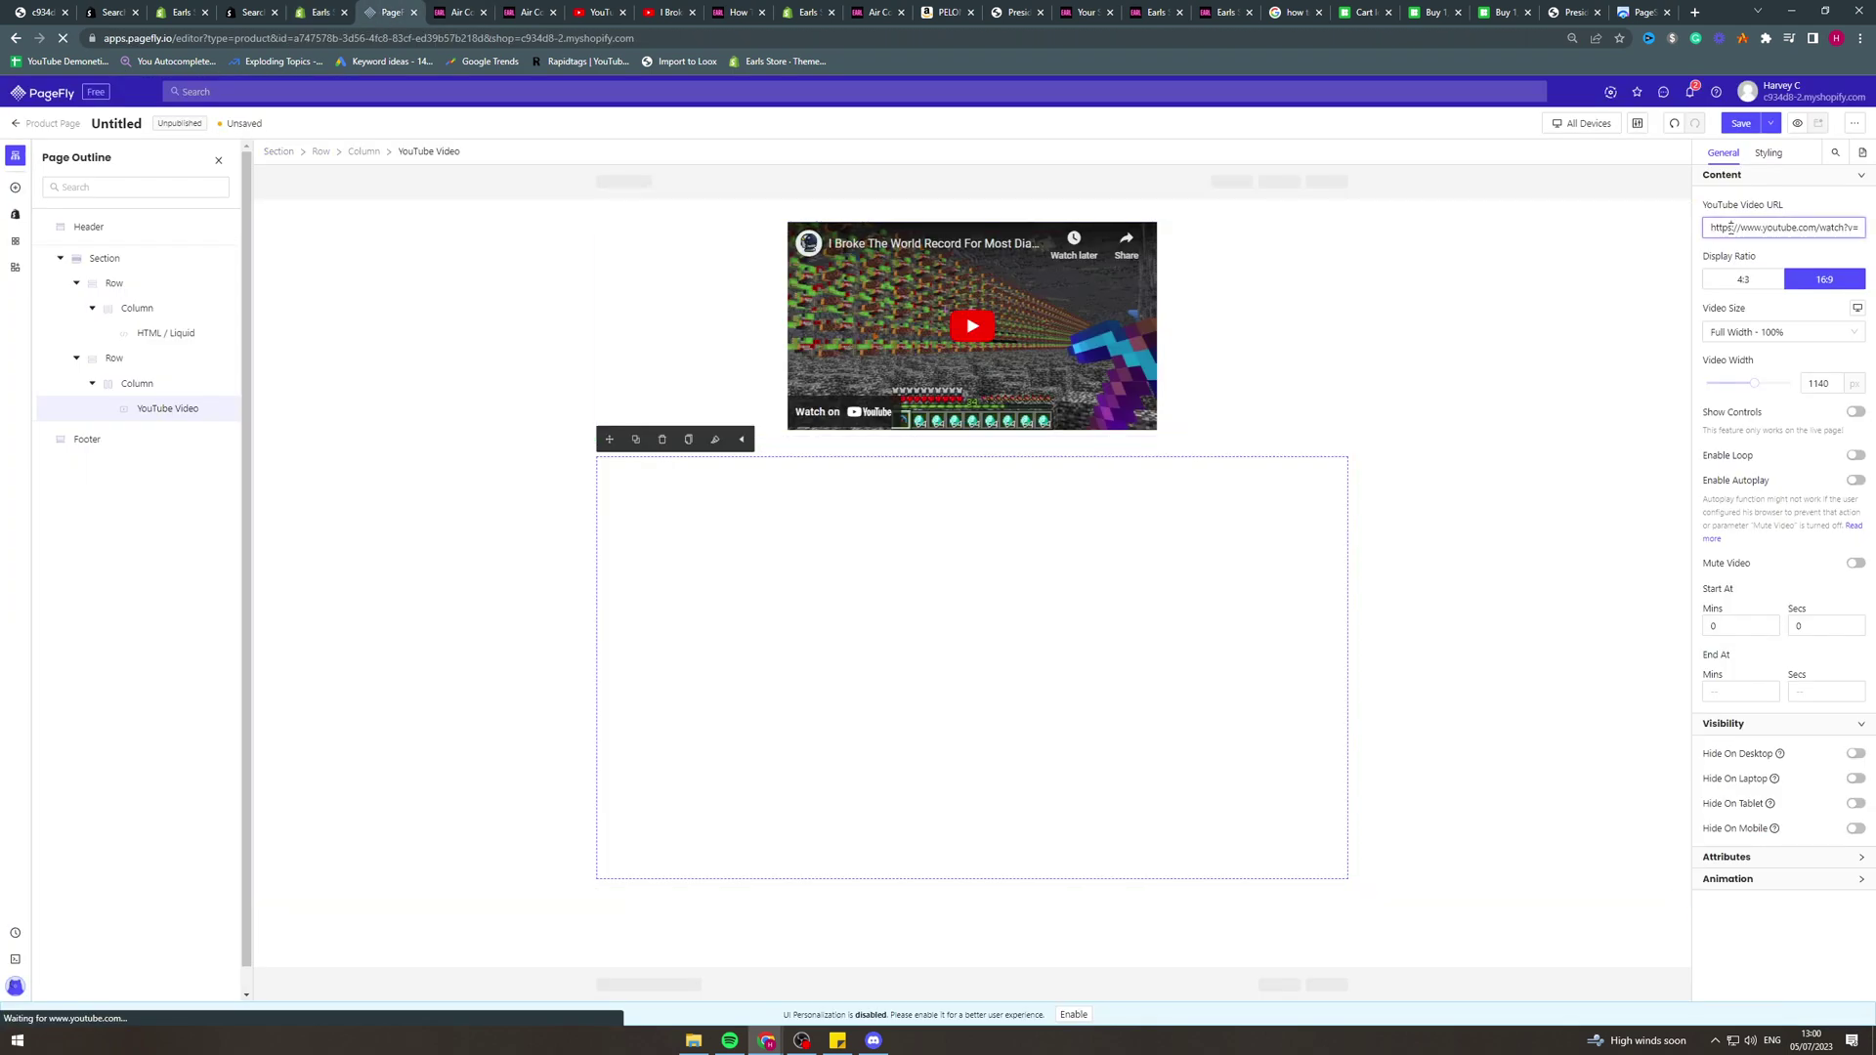
{"action": "left_click", "coordinate": [1673, 237]}
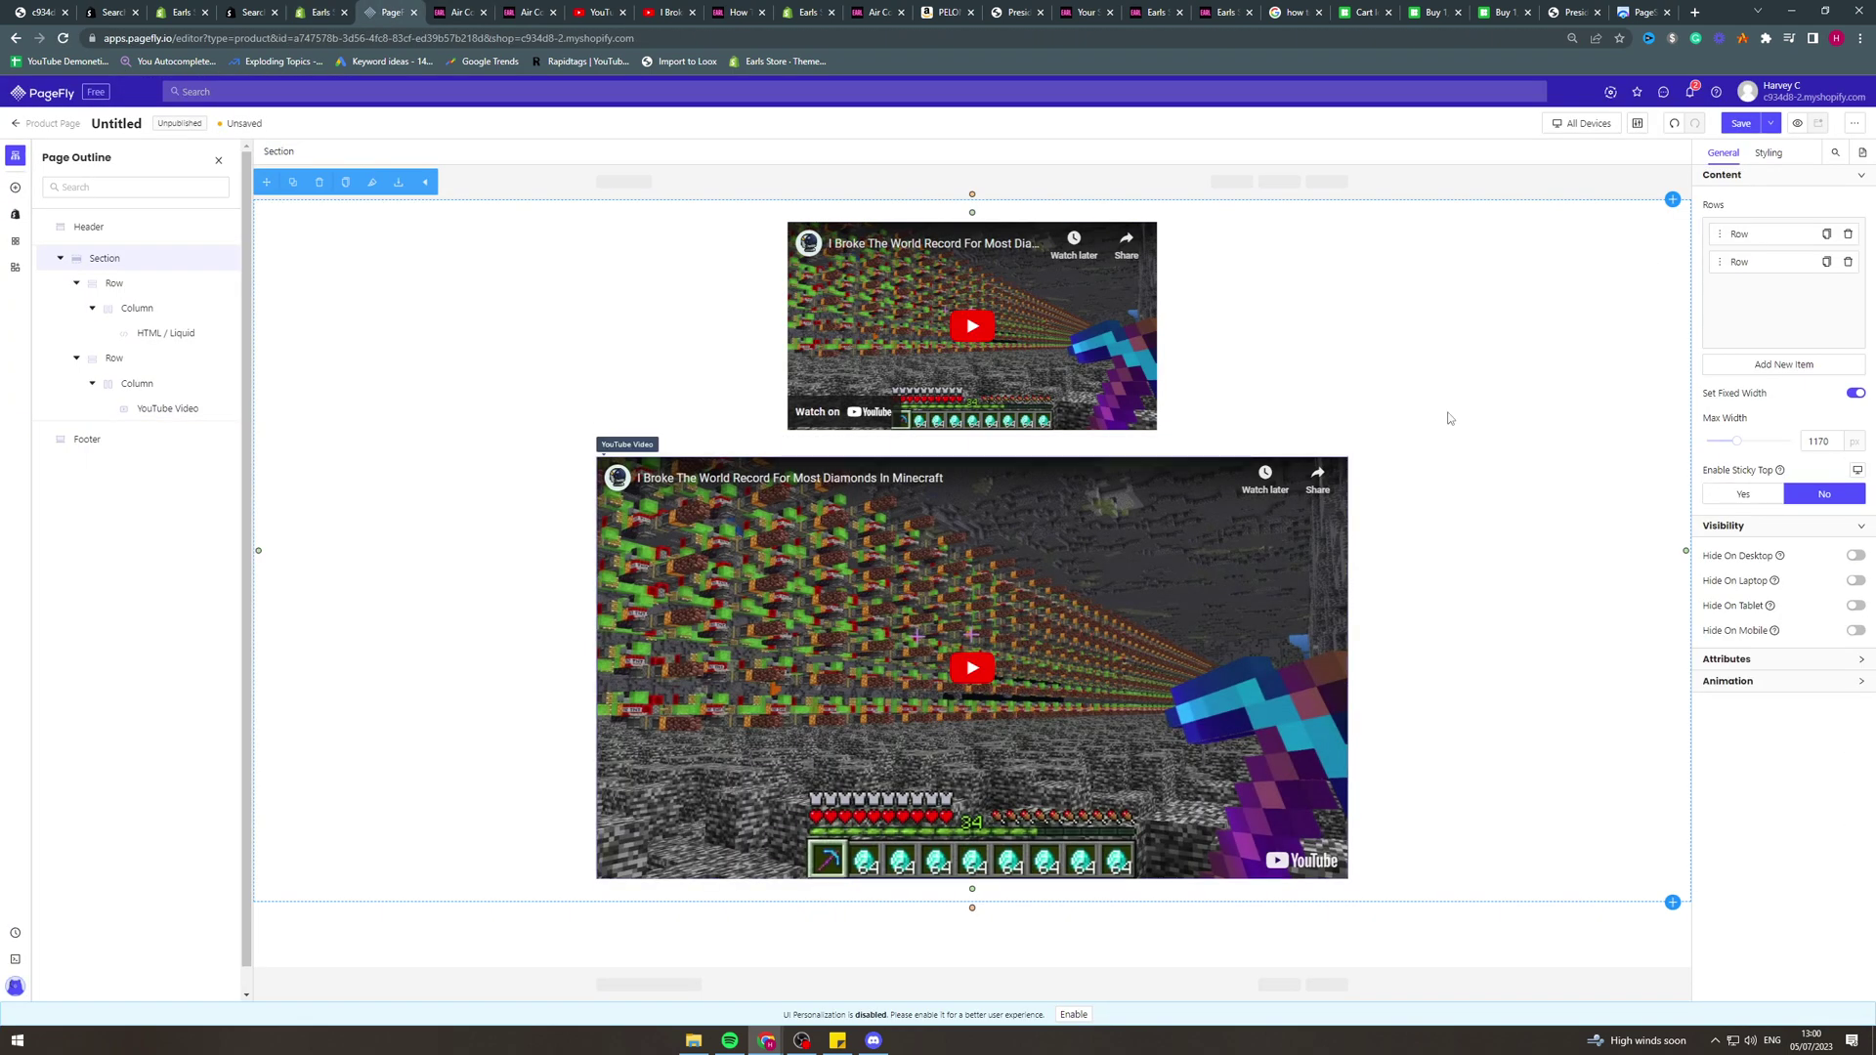
Step: Set the lower YouTube video to a 16:9 ratio with a custom 1312 px width
{"action": "left_click", "coordinate": [762, 469]}
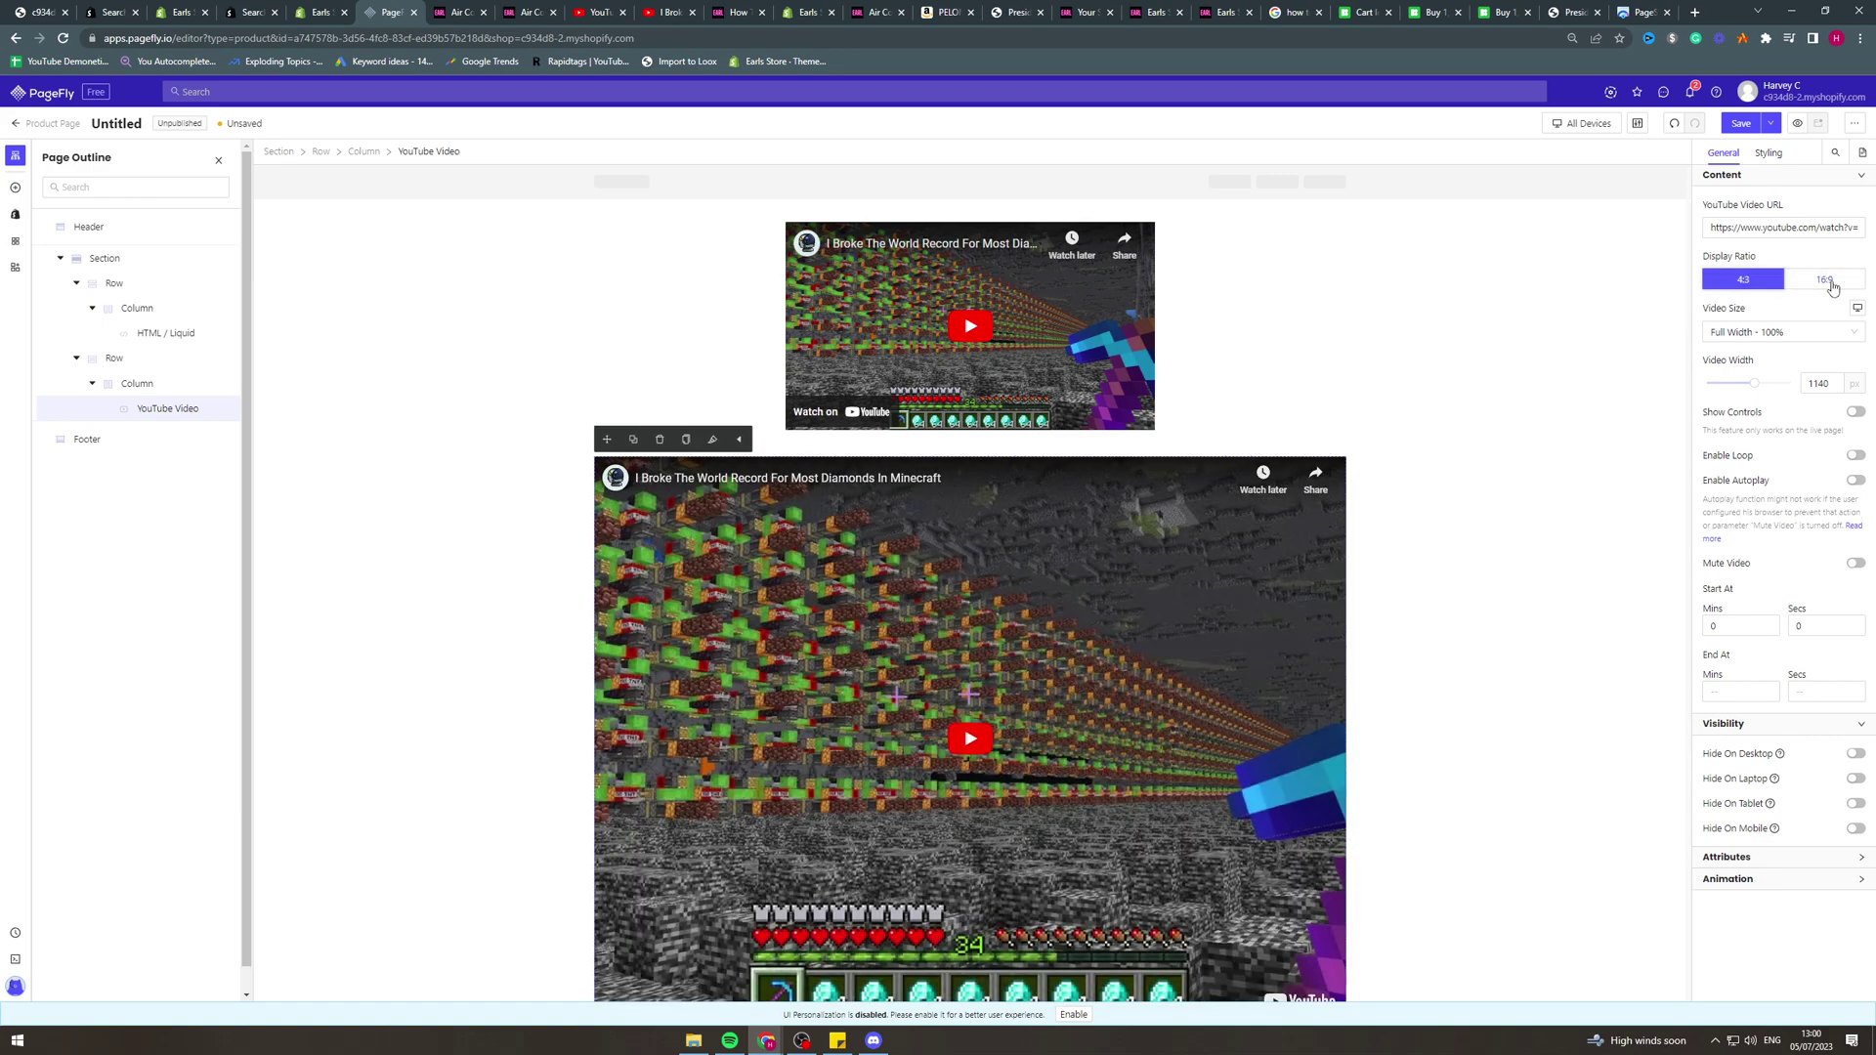
{"action": "left_click", "coordinate": [1827, 283]}
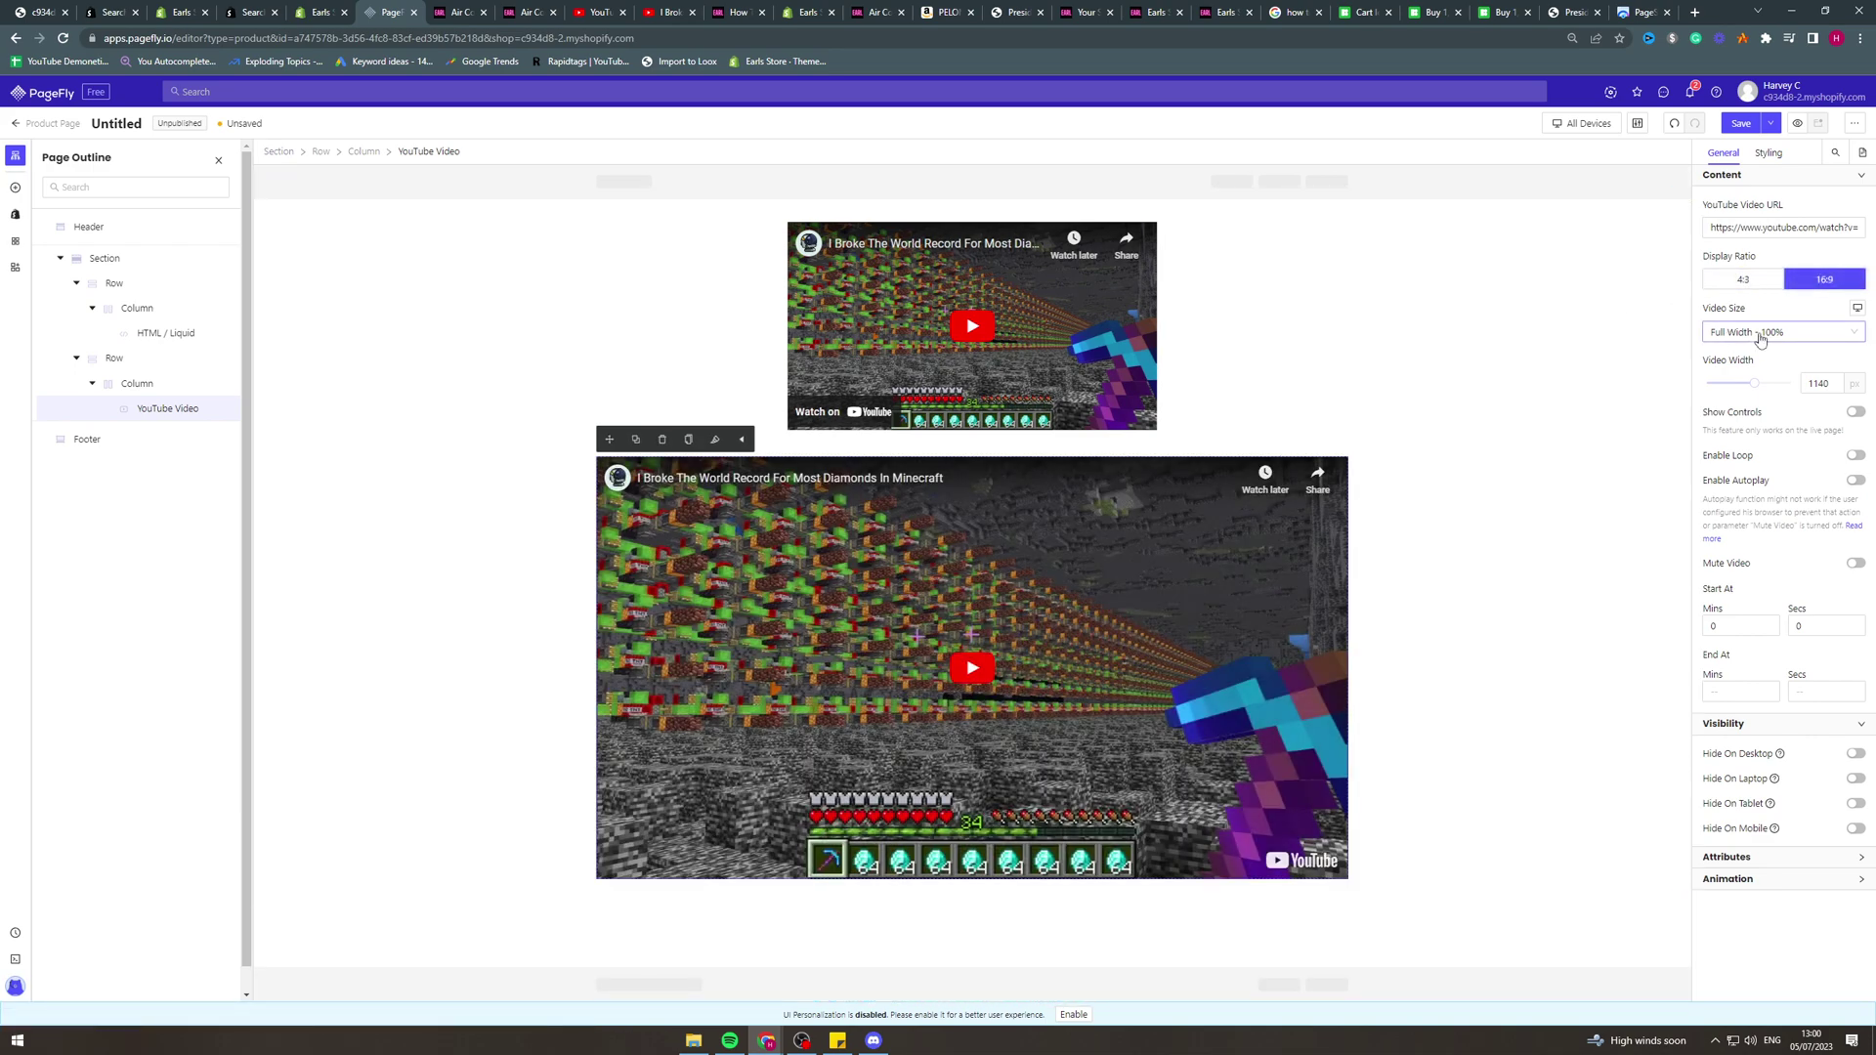
{"action": "left_click", "coordinate": [1761, 338]}
{"action": "left_click", "coordinate": [1739, 379]}
{"action": "left_click", "coordinate": [1749, 333]}
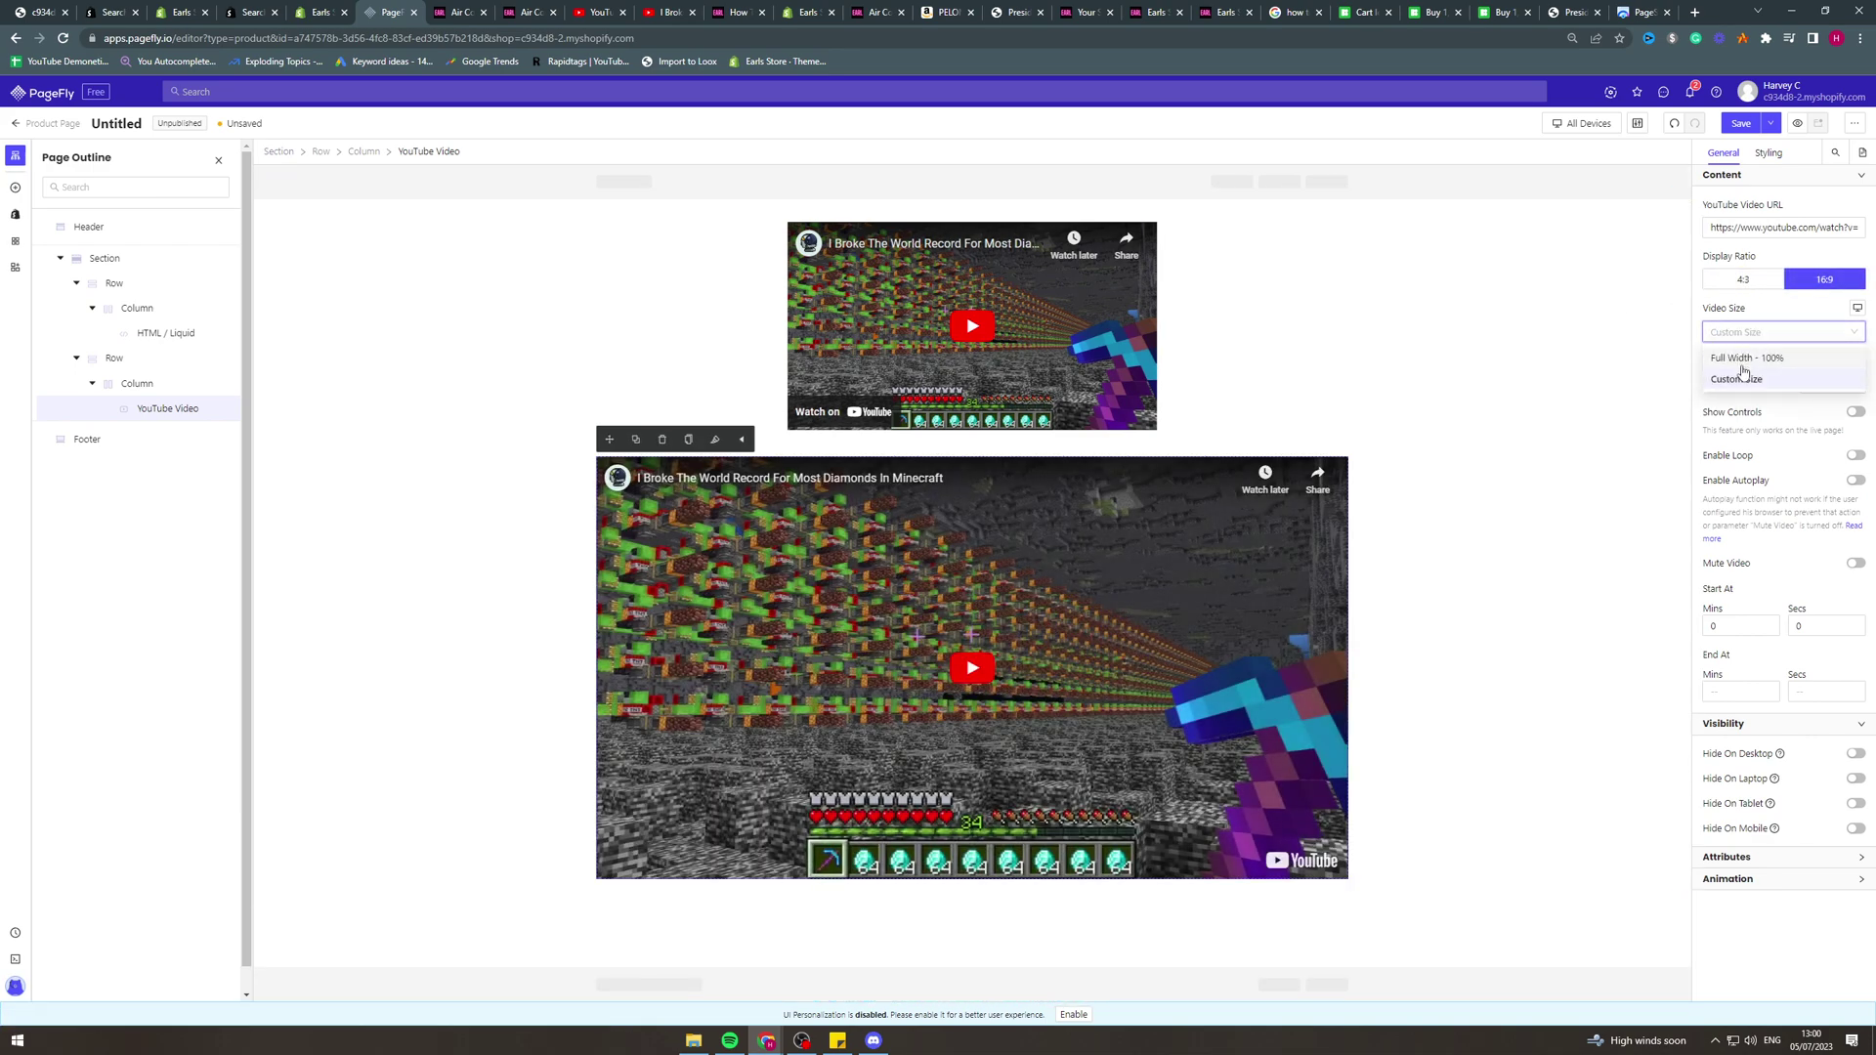
{"action": "left_click", "coordinate": [1744, 379]}
{"action": "mouse_move", "coordinate": [1759, 383]}
{"action": "left_mouse_down"}
{"action": "mouse_move", "coordinate": [1732, 383]}
{"action": "mouse_move", "coordinate": [1762, 384]}
{"action": "left_mouse_up"}
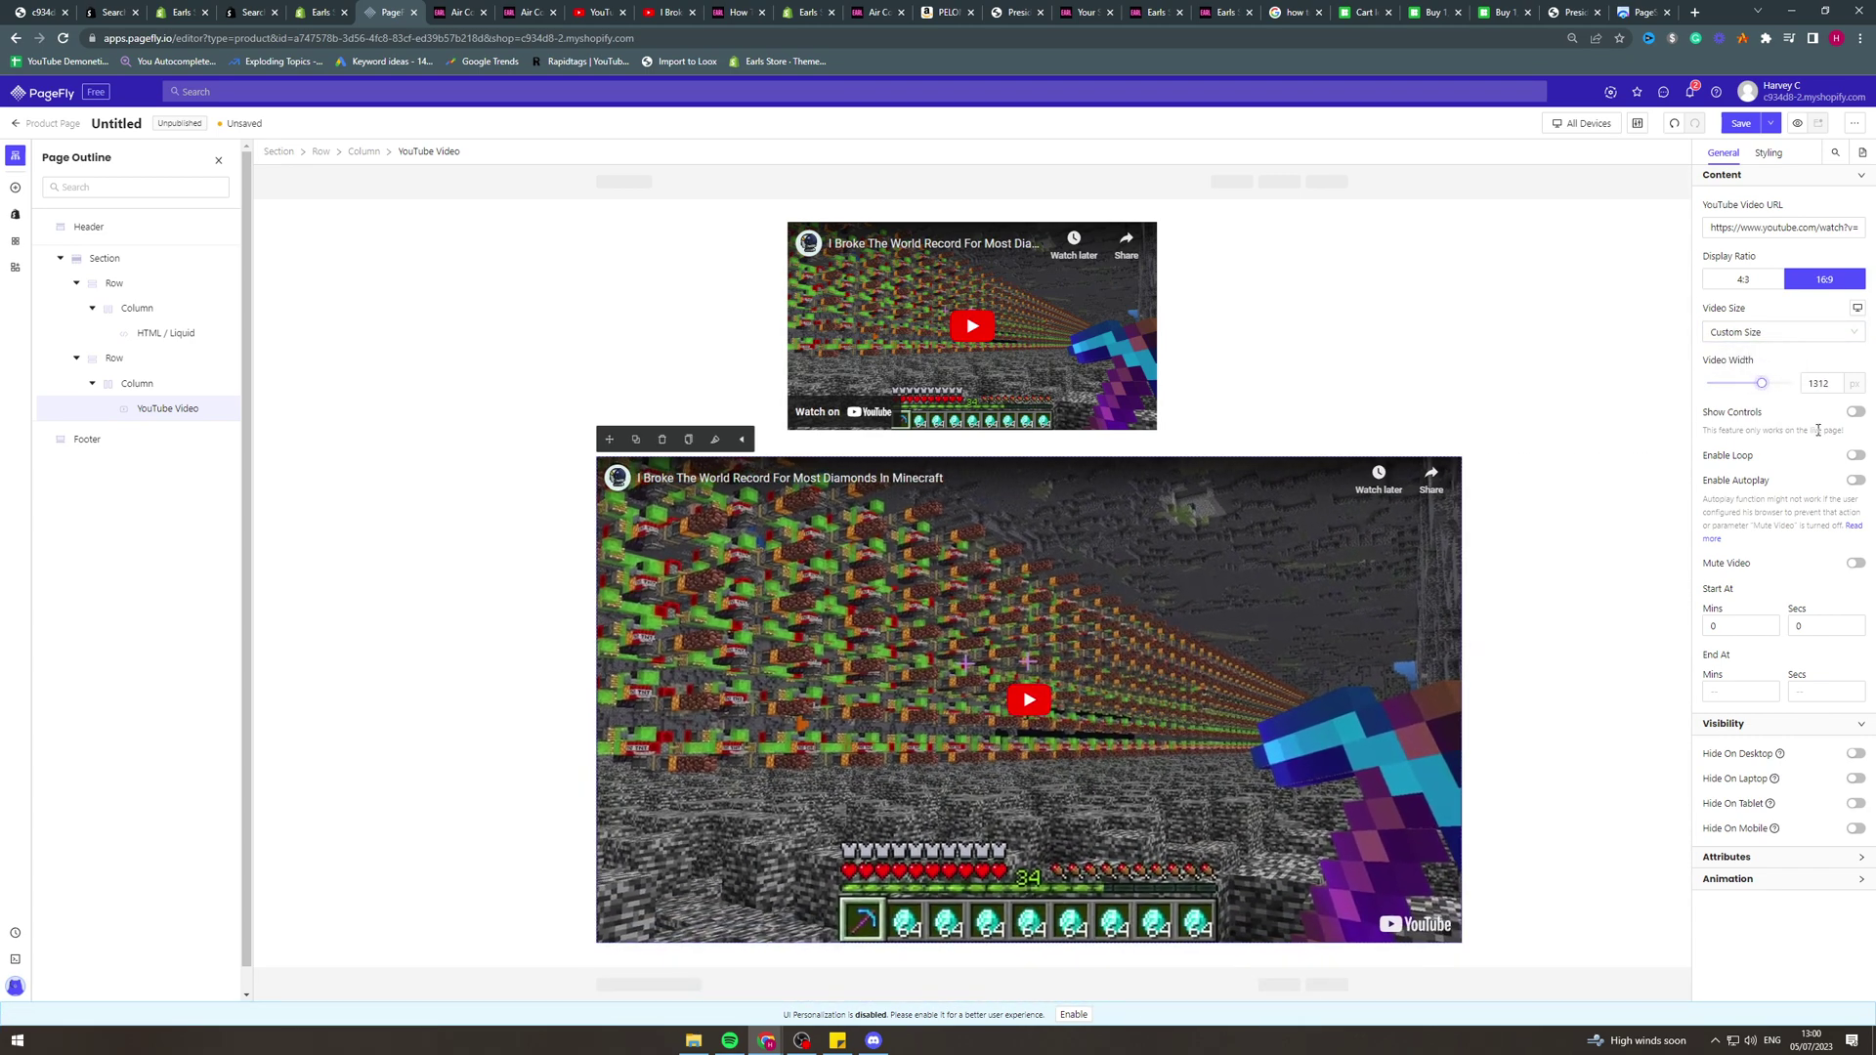
Step: Toggle the player controls, looping and autoplay on, then leave all three off
{"action": "left_click", "coordinate": [1855, 412]}
{"action": "left_click", "coordinate": [1855, 413]}
{"action": "left_click", "coordinate": [1856, 456]}
{"action": "left_click", "coordinate": [1855, 456]}
{"action": "left_click", "coordinate": [1854, 481]}
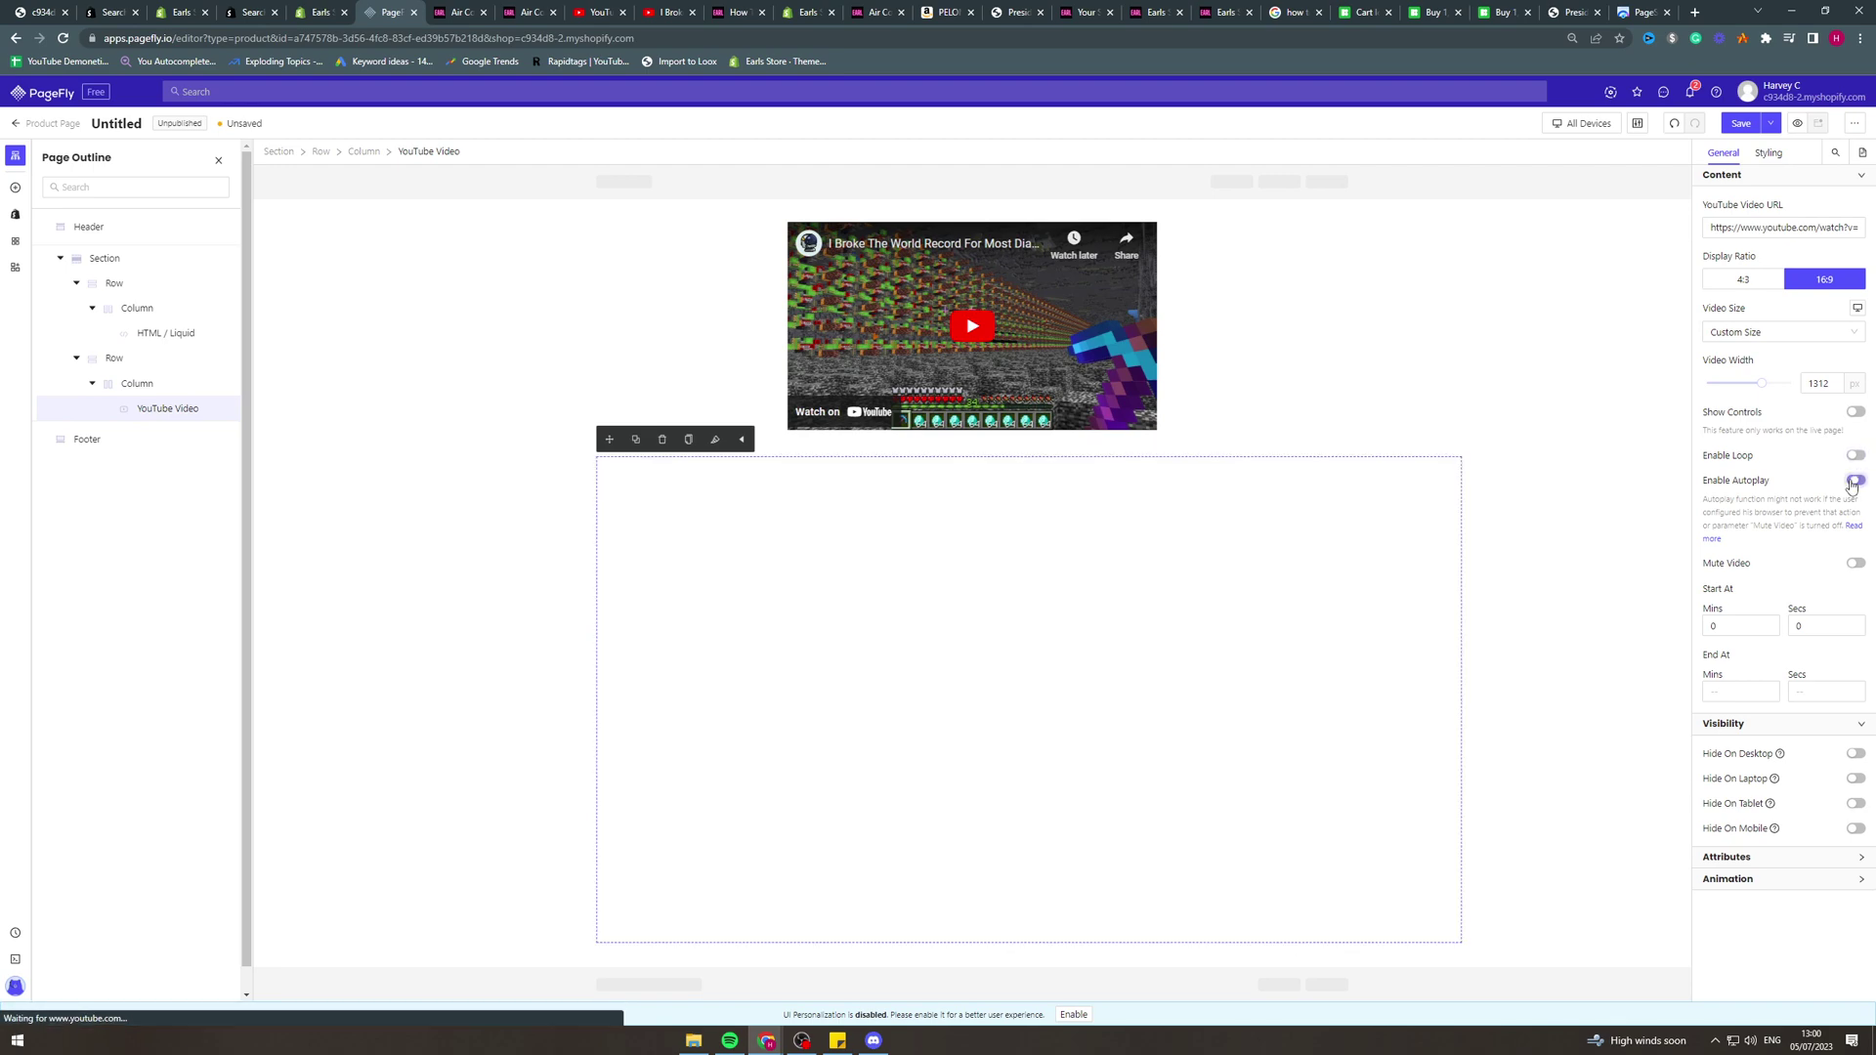
{"action": "left_click", "coordinate": [1854, 481]}
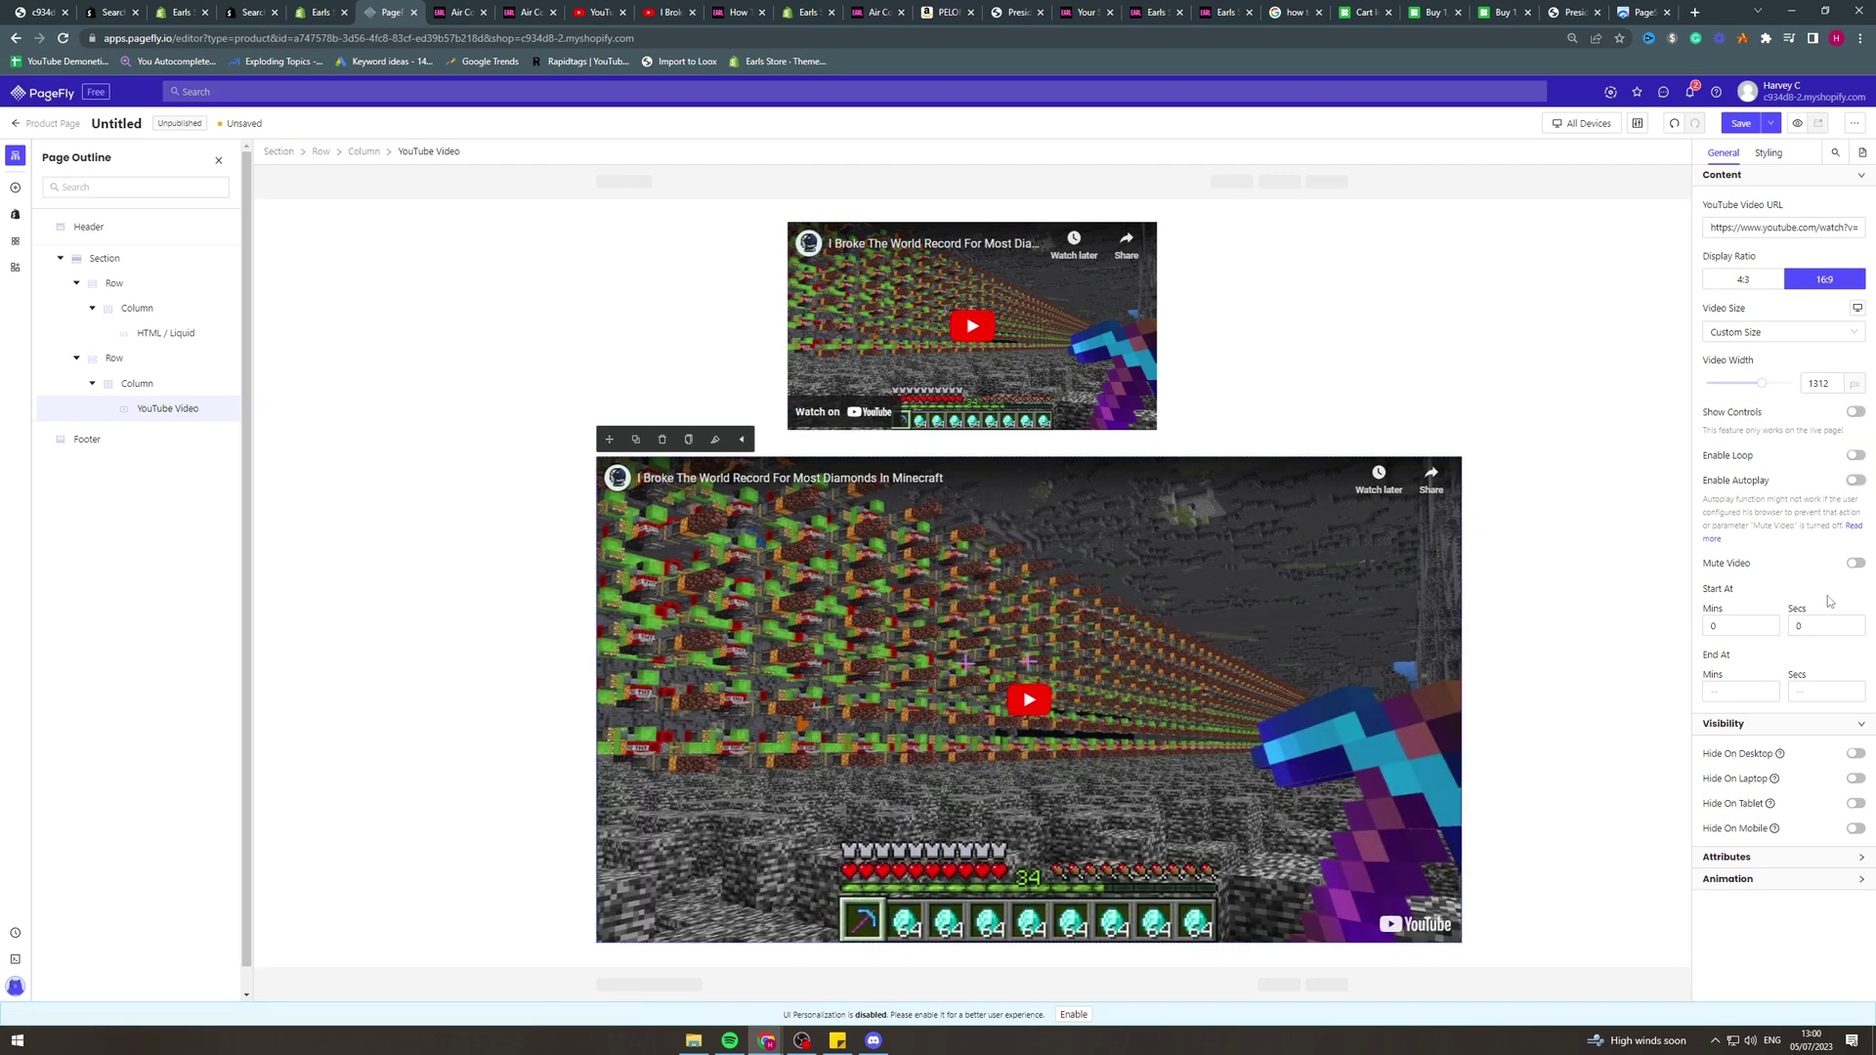
Step: In Styling, give the lower video a solid 10 px border with 8 px rounded corners
{"action": "left_click", "coordinate": [1768, 154]}
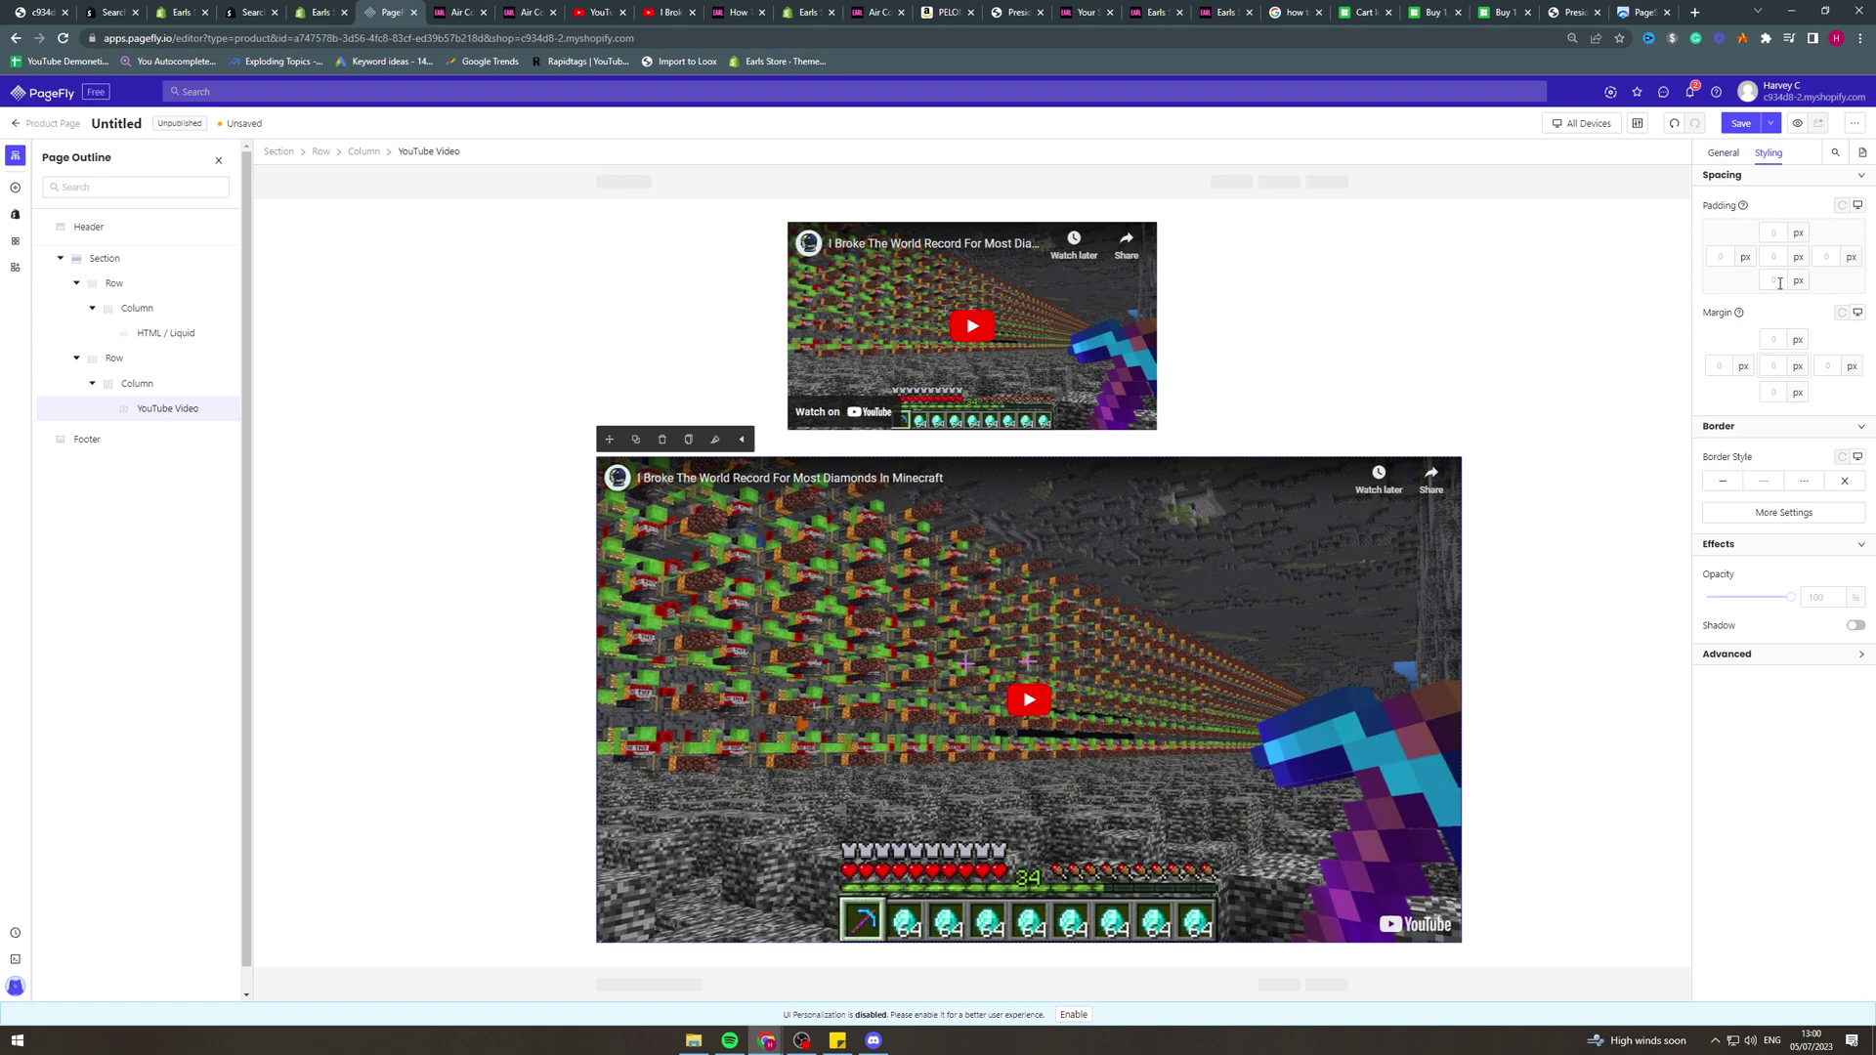
{"action": "left_click", "coordinate": [1722, 480]}
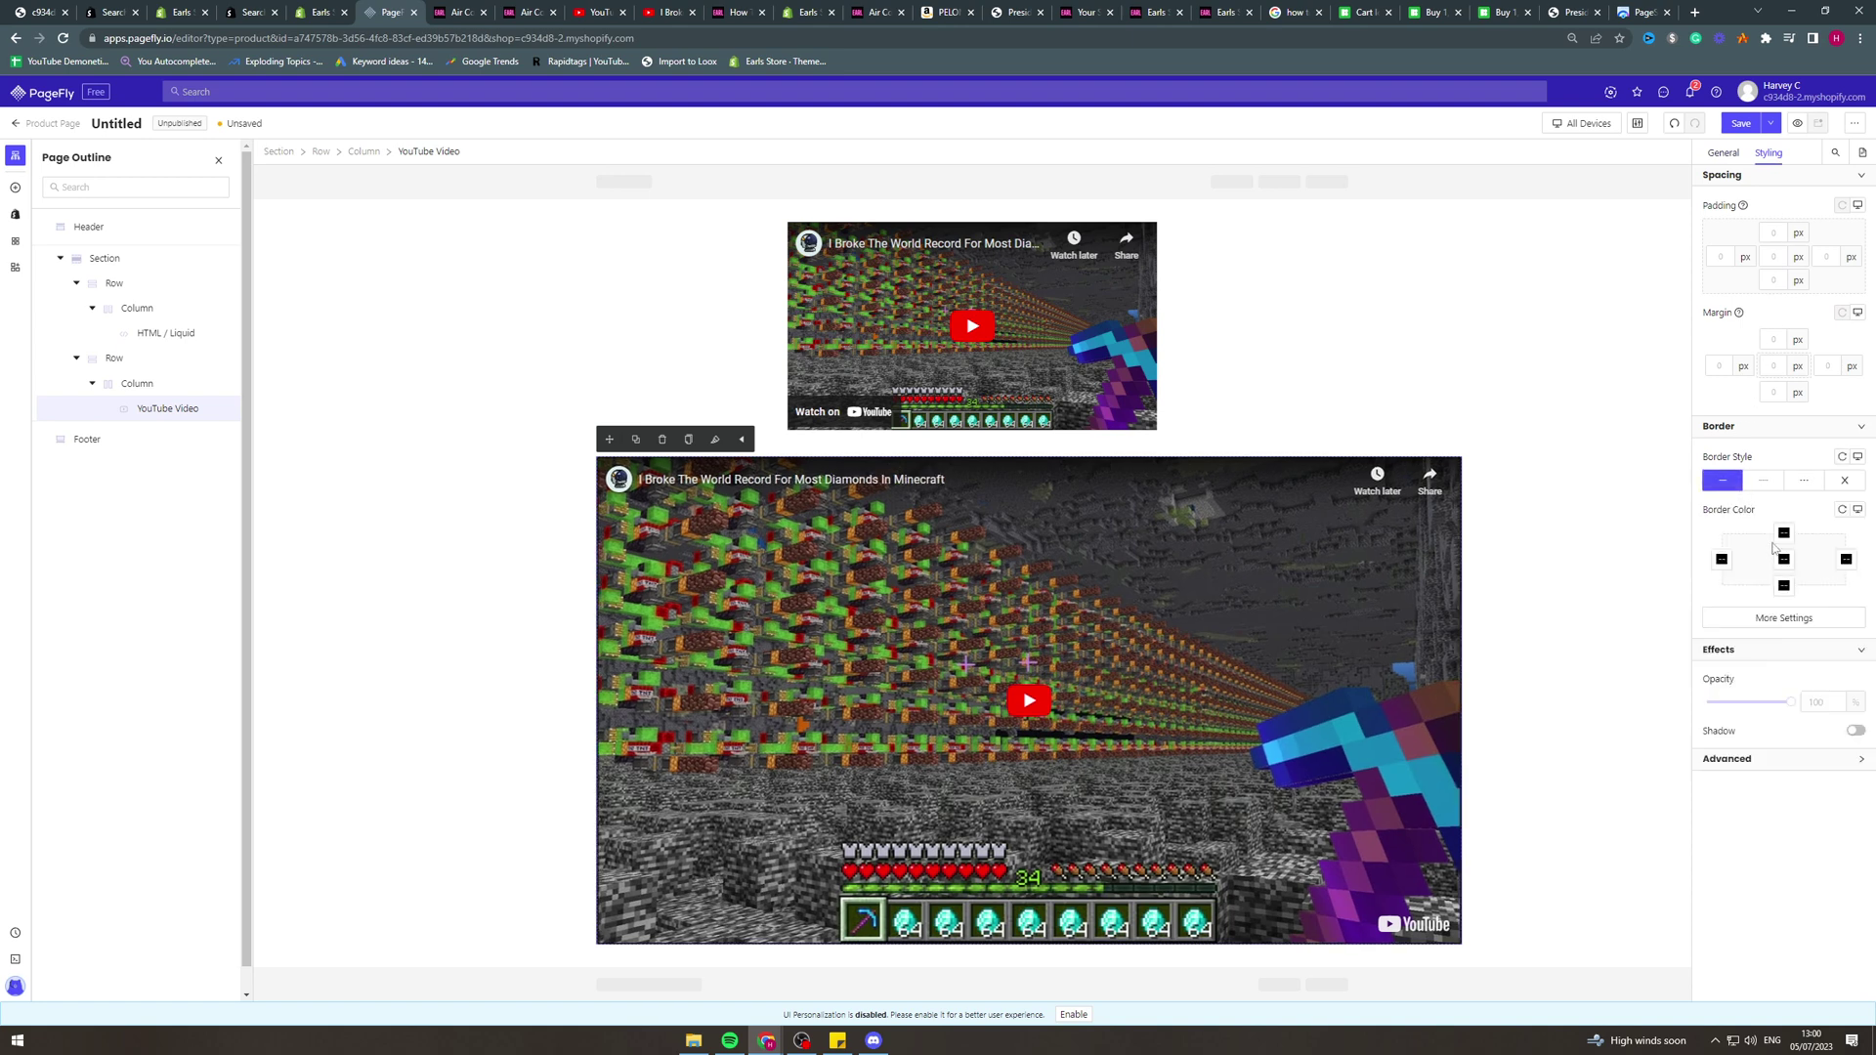
{"action": "left_click", "coordinate": [1779, 622]}
{"action": "double_click", "coordinate": [1606, 576]}
{"action": "type", "text": "10"}
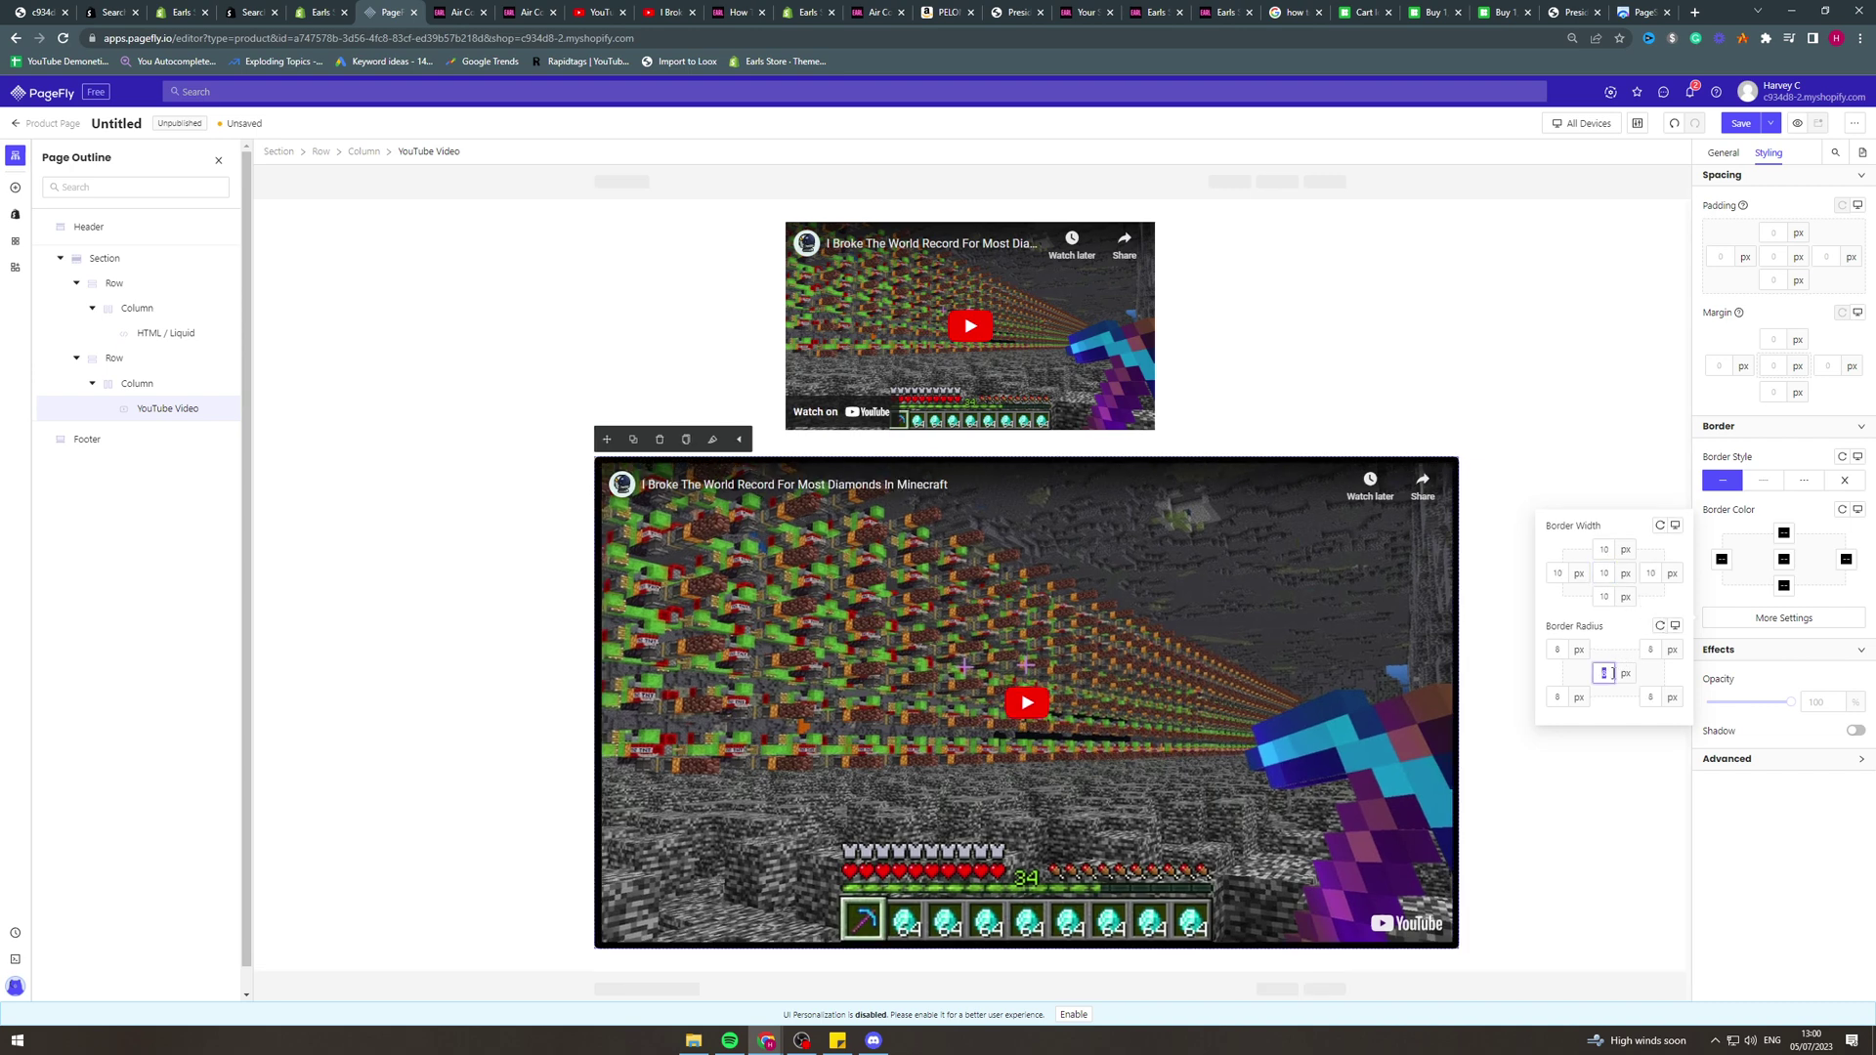
{"action": "left_click", "coordinate": [1495, 655]}
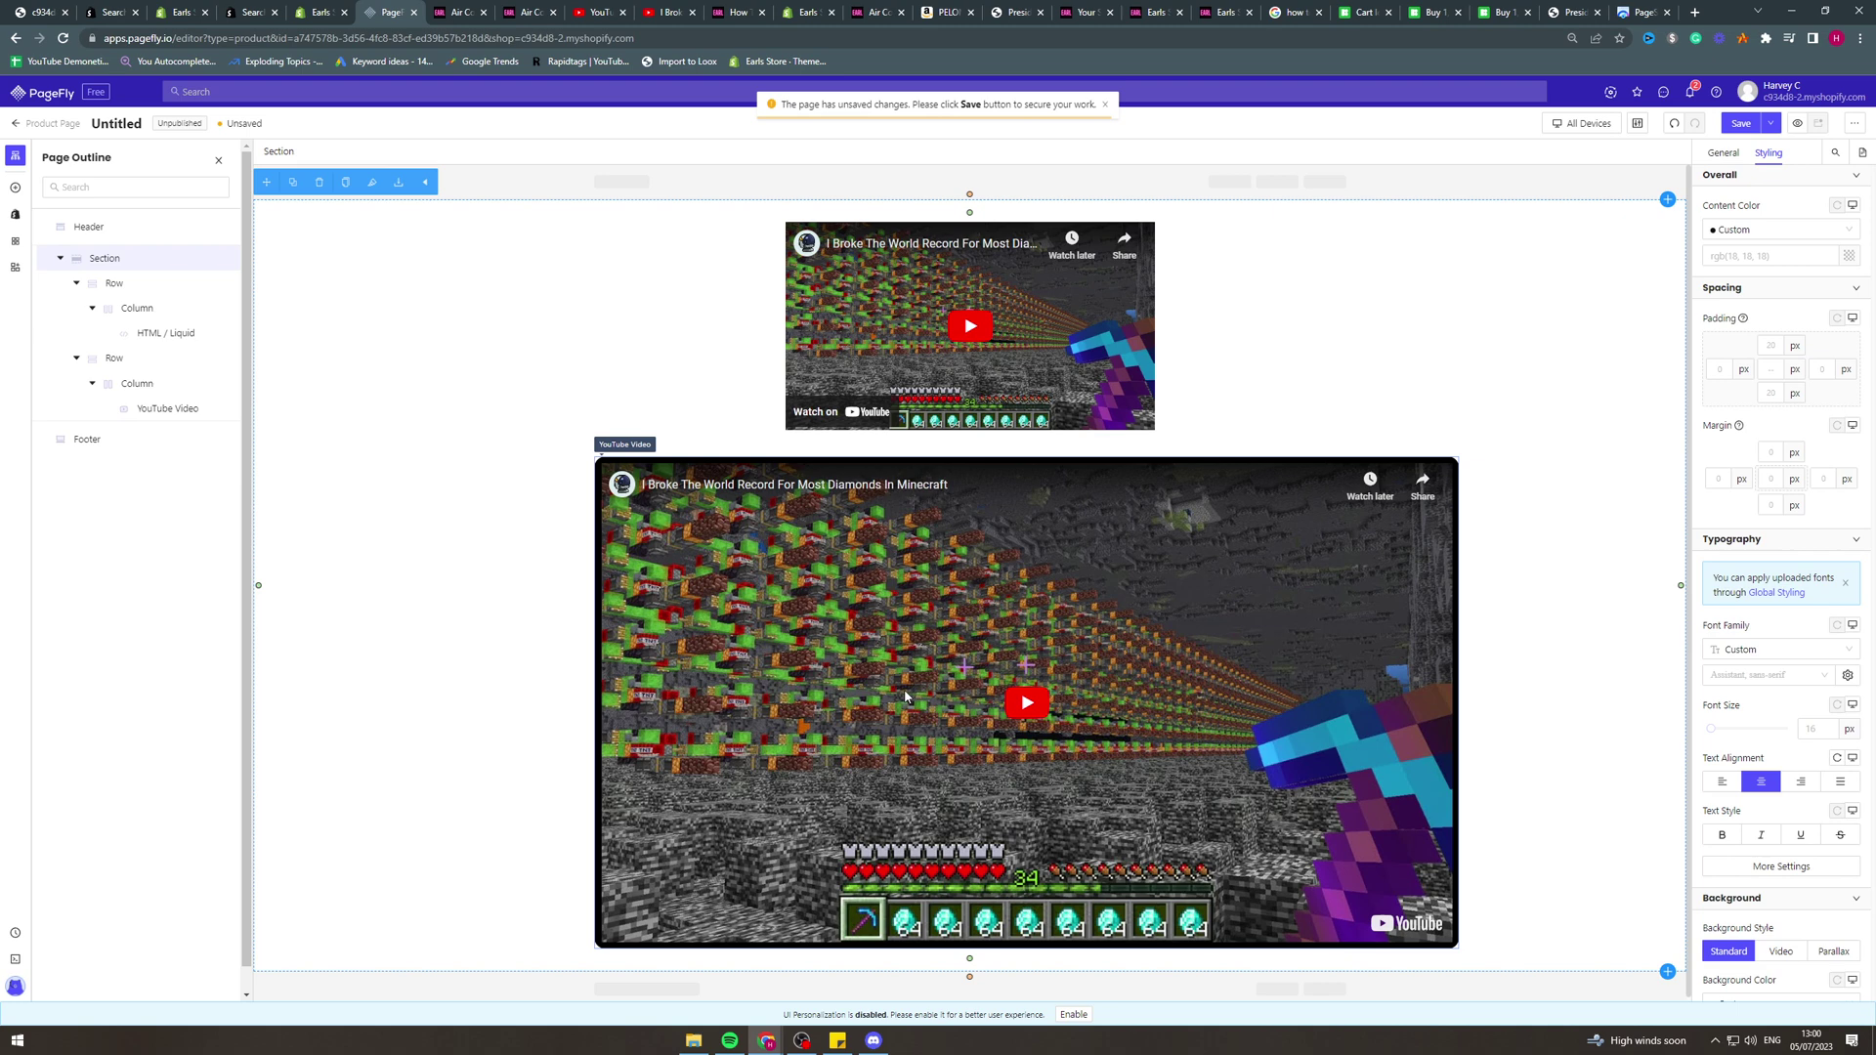
{"action": "left_click", "coordinate": [1180, 649]}
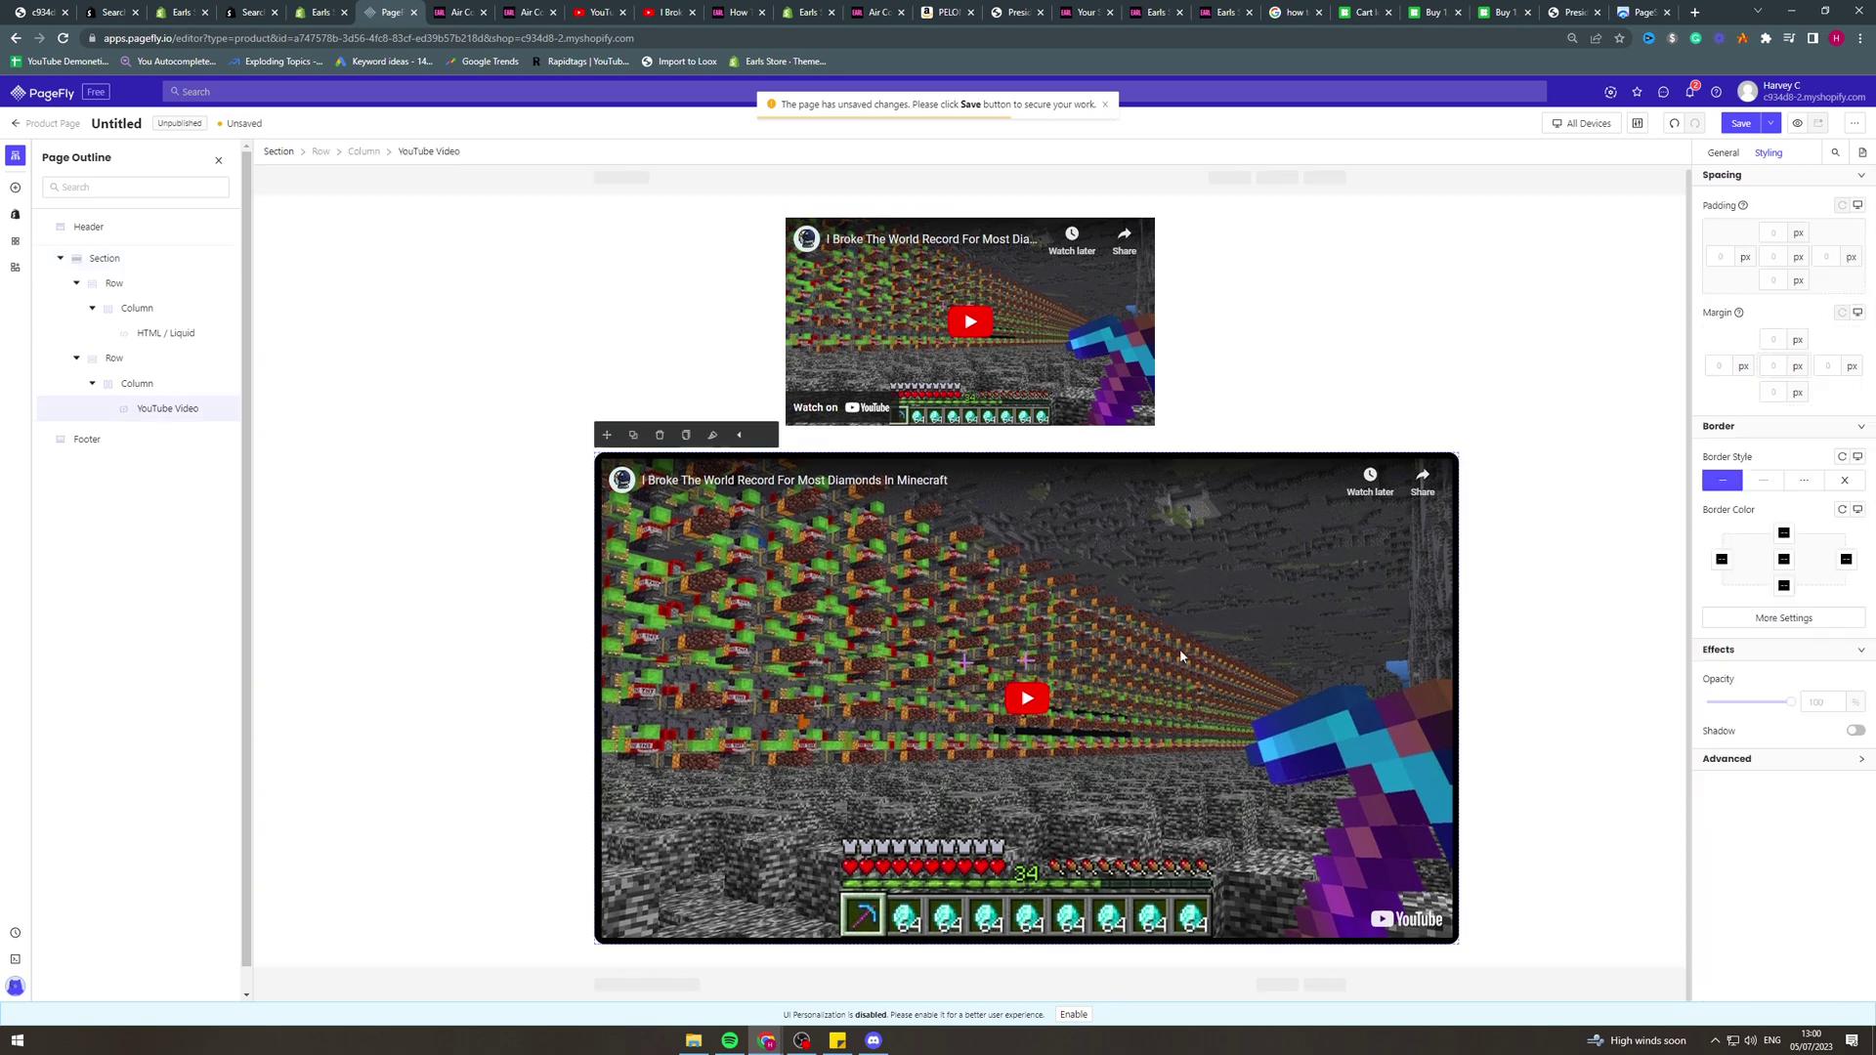
{"action": "left_click", "coordinate": [1724, 153]}
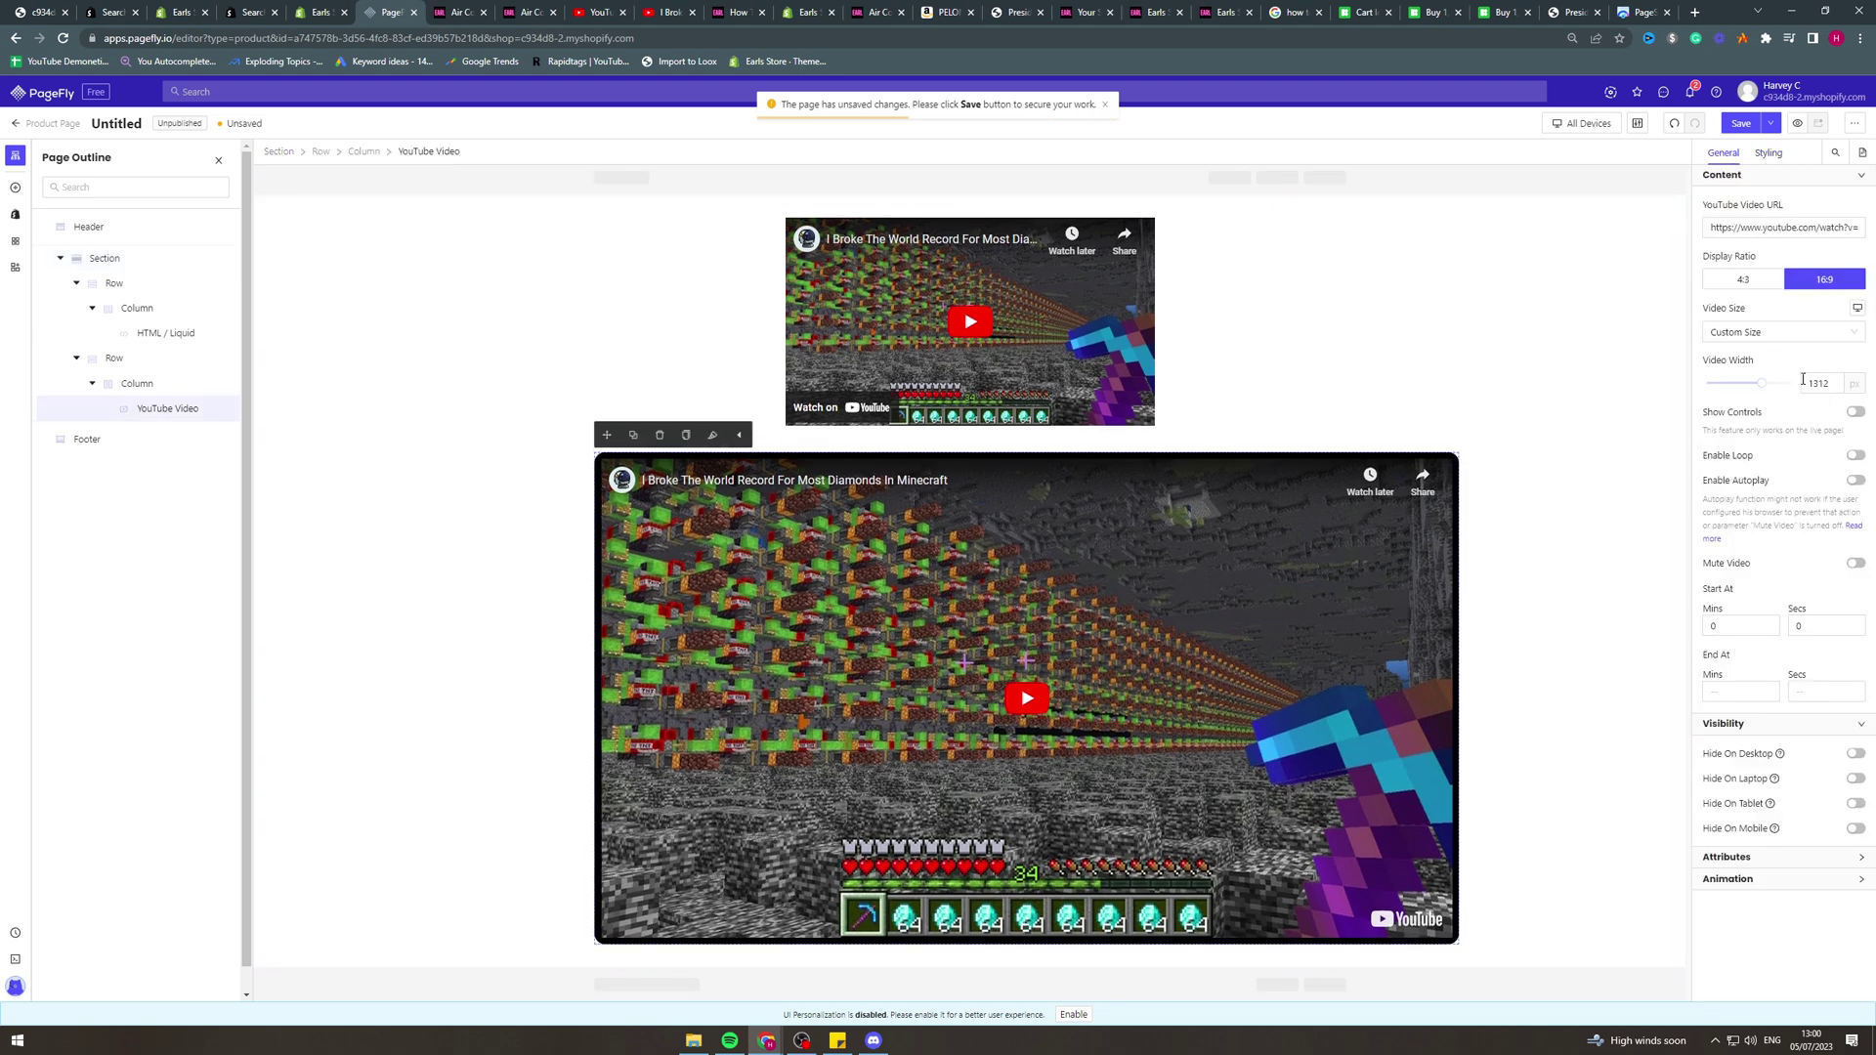
{"action": "left_click", "coordinate": [1857, 412]}
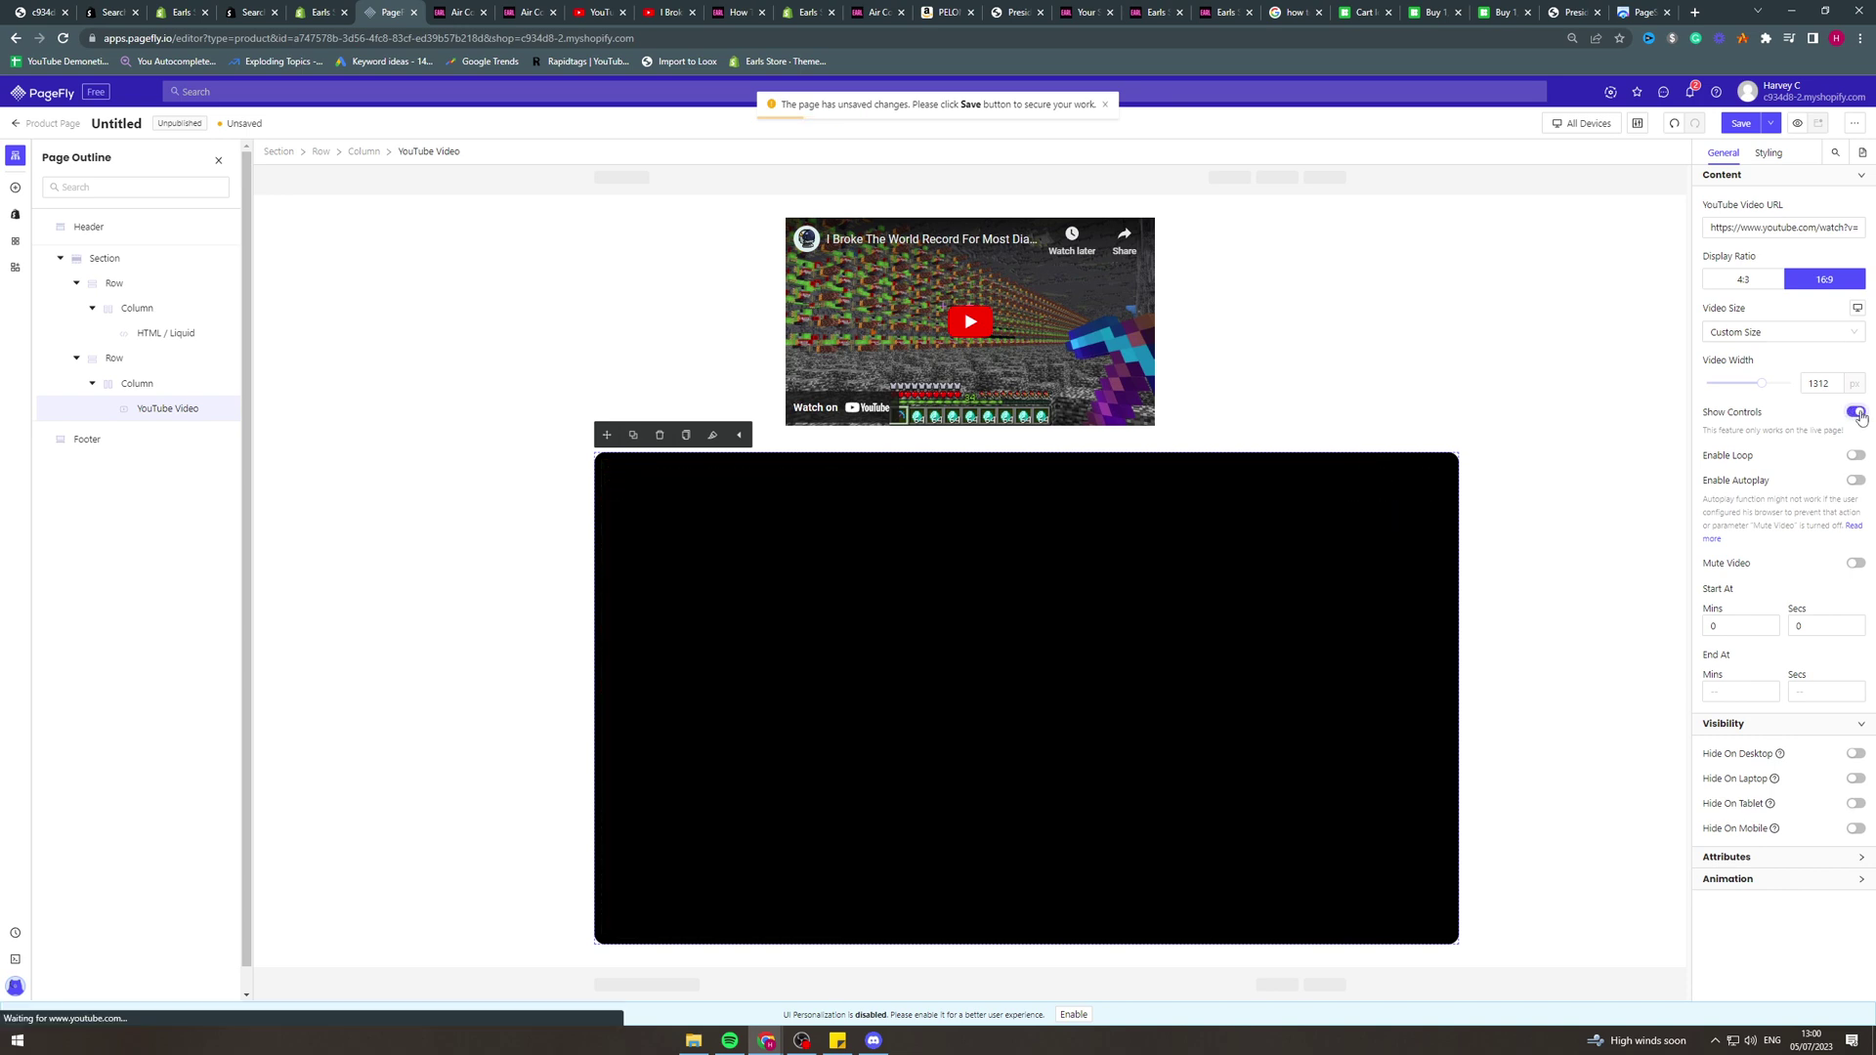
{"action": "left_click", "coordinate": [1856, 411]}
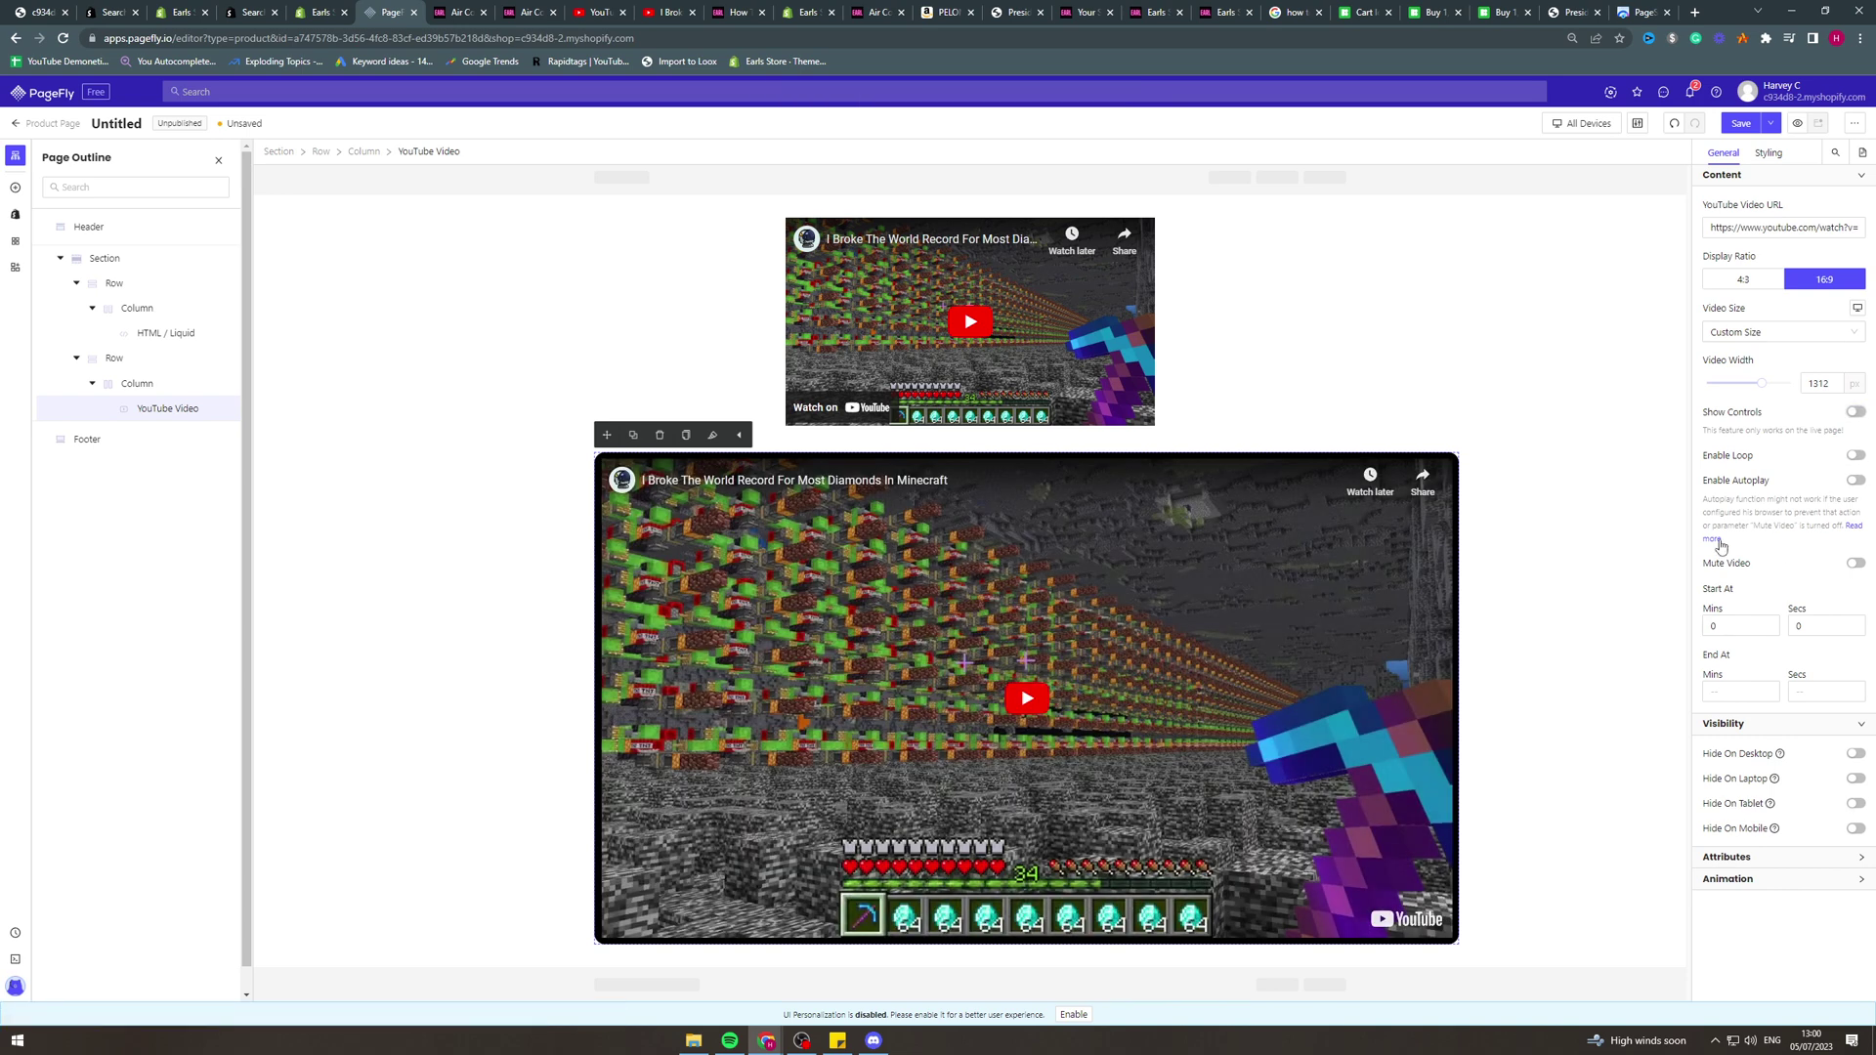